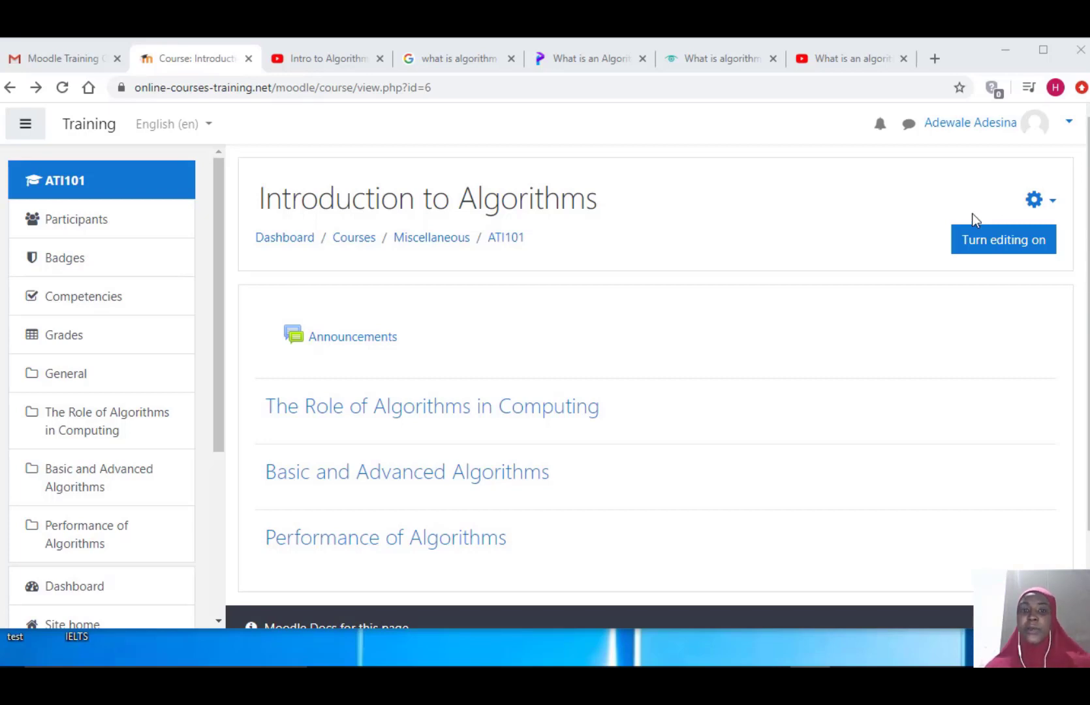
Open the question bank of the Introduction to Algorithms course from its full course administration page
{"action": "left_click", "coordinate": [1056, 207]}
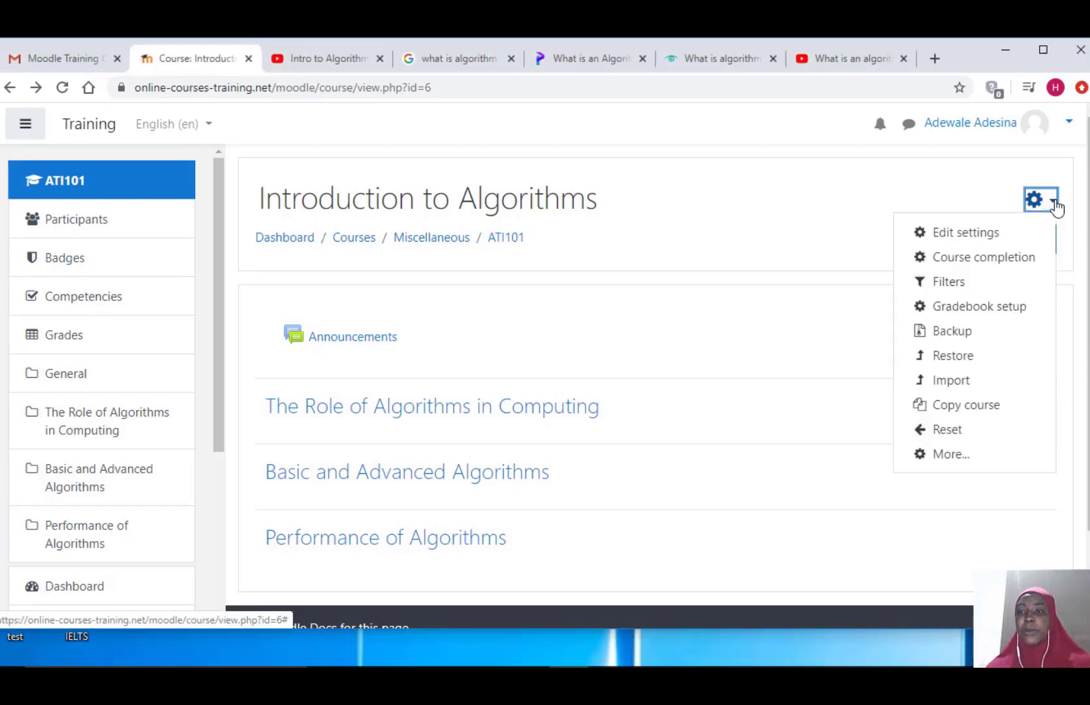
{"action": "left_click", "coordinate": [951, 455]}
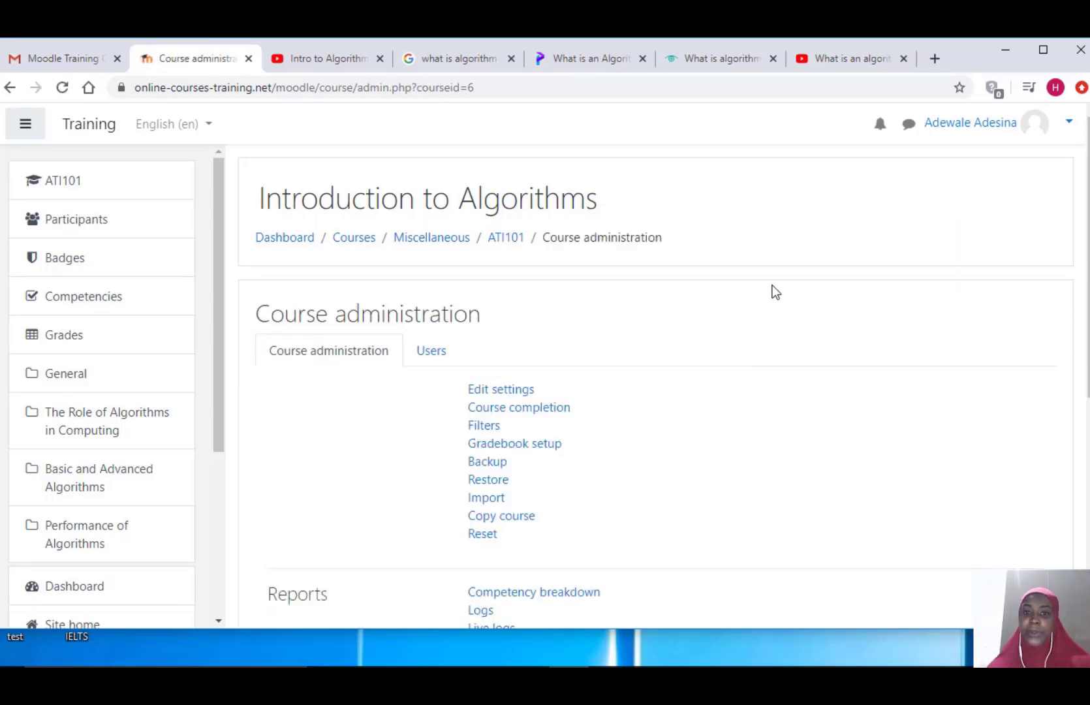
{"action": "scroll", "coordinate": [775, 292], "scroll_direction": "down", "scroll_amount": 6}
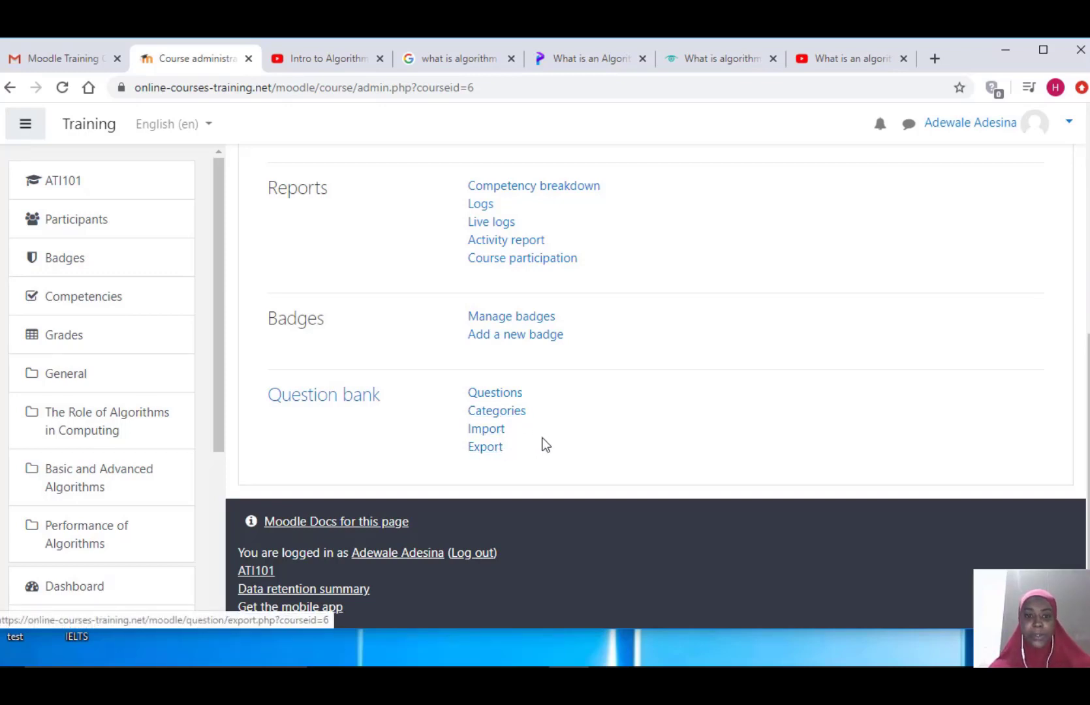
{"action": "left_click", "coordinate": [361, 406]}
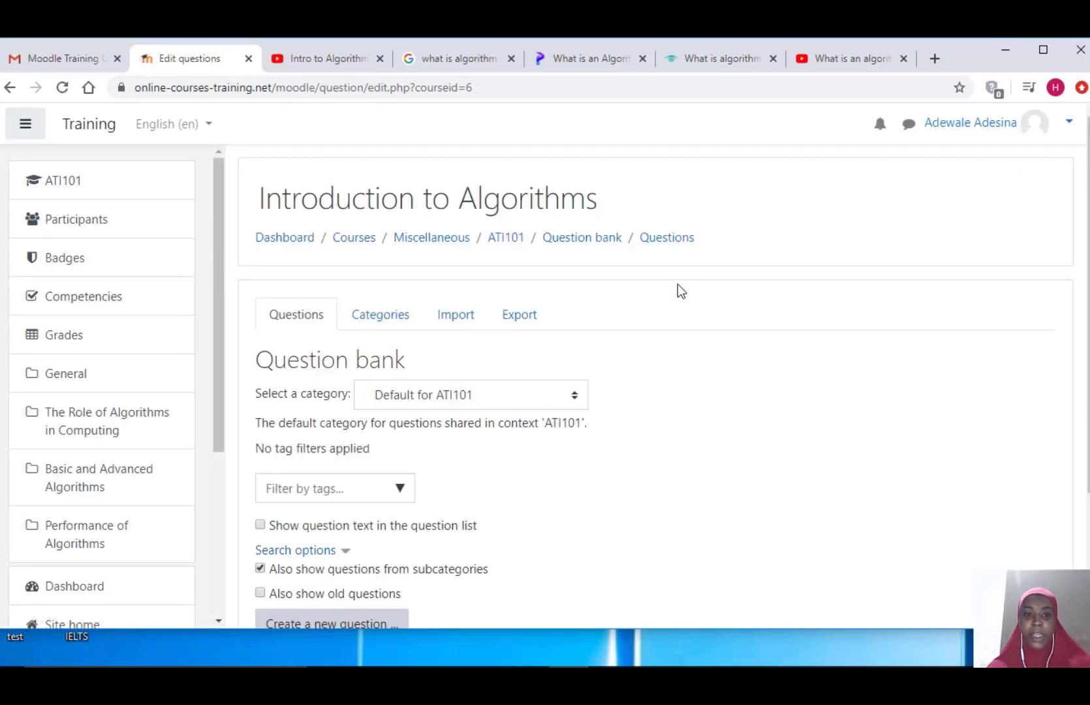
{"action": "scroll", "coordinate": [678, 319], "scroll_direction": "down", "scroll_amount": 1}
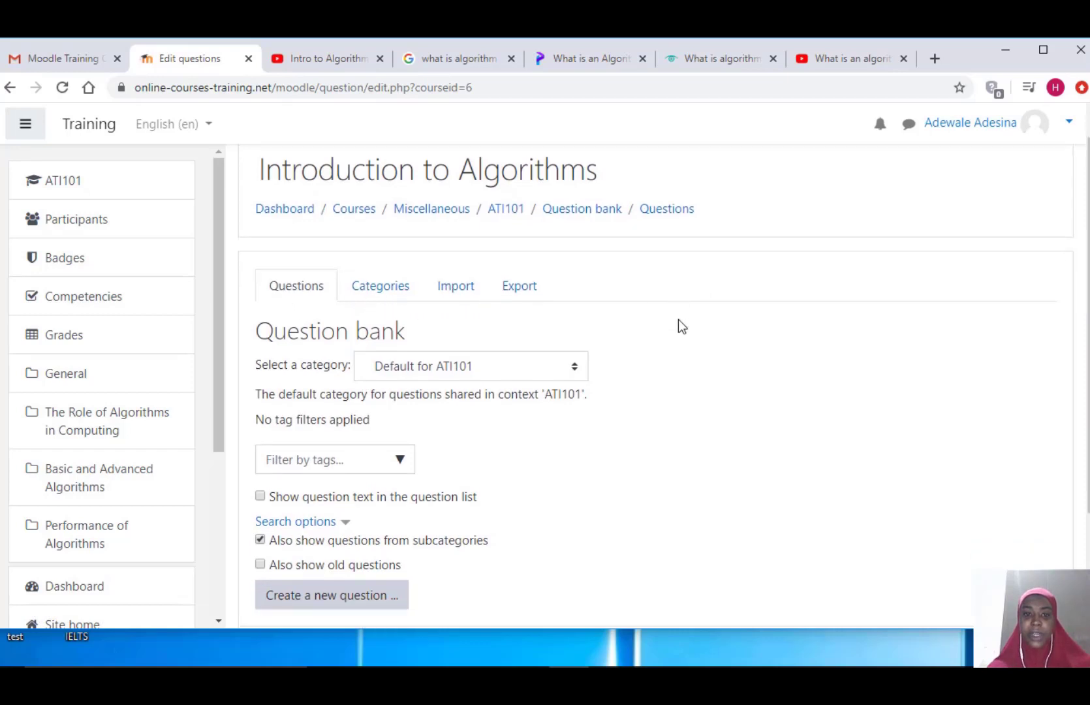
{"action": "scroll", "coordinate": [678, 319], "scroll_direction": "down", "scroll_amount": 3}
{"action": "scroll", "coordinate": [679, 323], "scroll_direction": "up", "scroll_amount": 4}
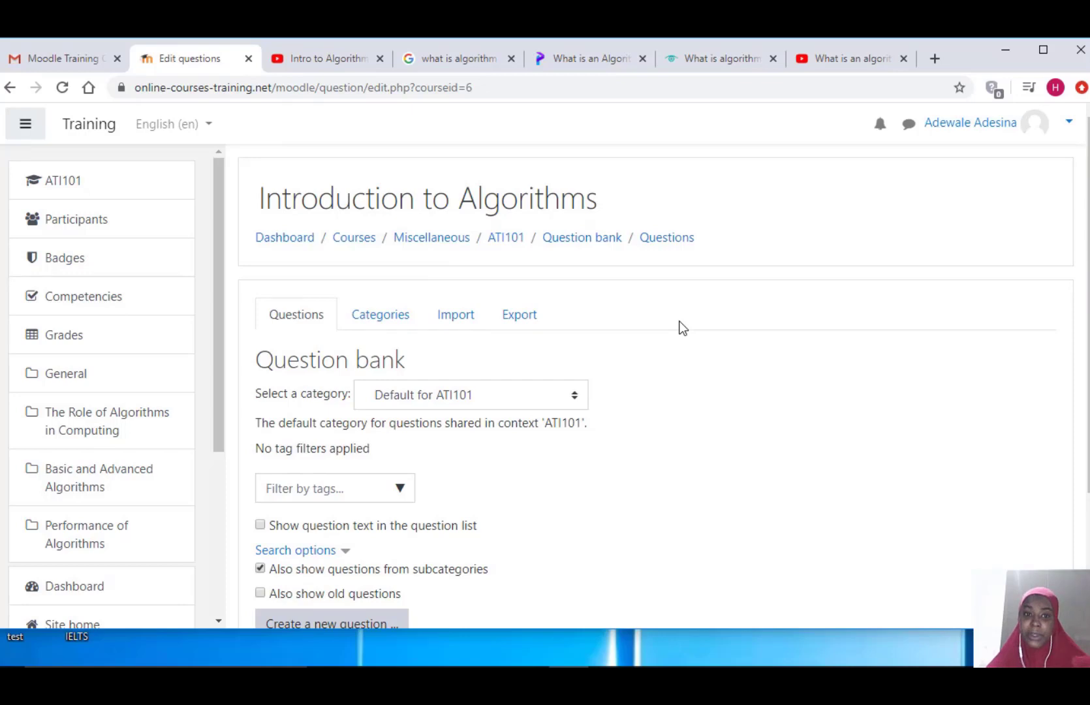
Open the question bank's category management and go to the form for adding a category
{"action": "left_click", "coordinate": [369, 323]}
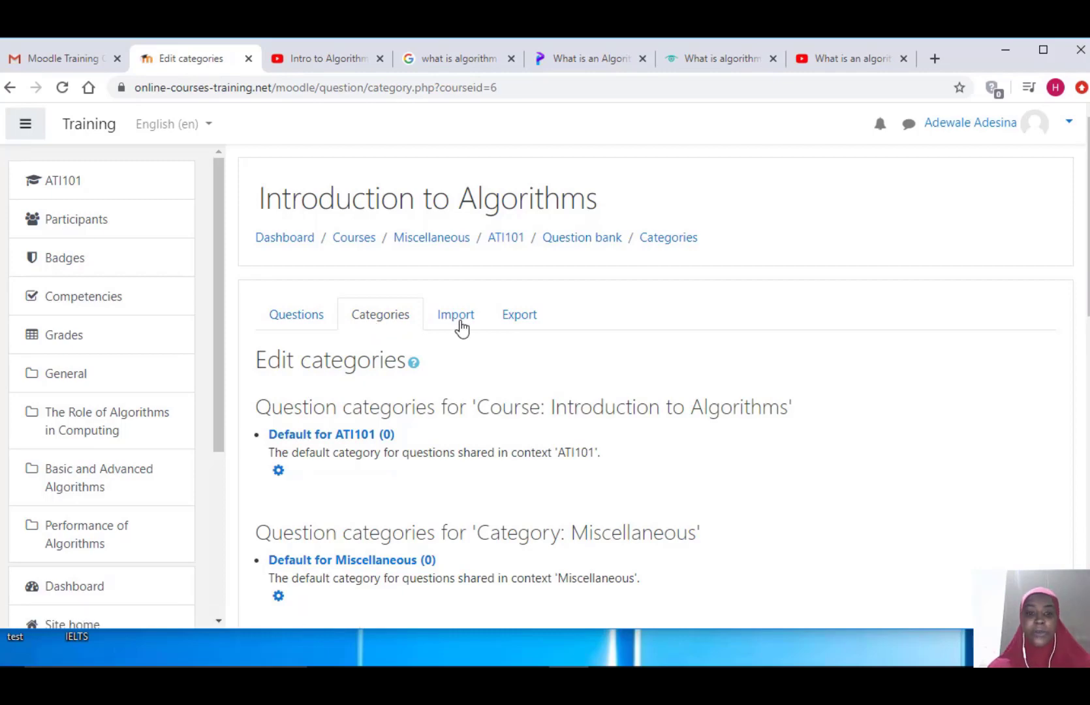
{"action": "scroll", "coordinate": [481, 332], "scroll_direction": "down", "scroll_amount": 10}
{"action": "scroll", "coordinate": [559, 329], "scroll_direction": "up", "scroll_amount": 10}
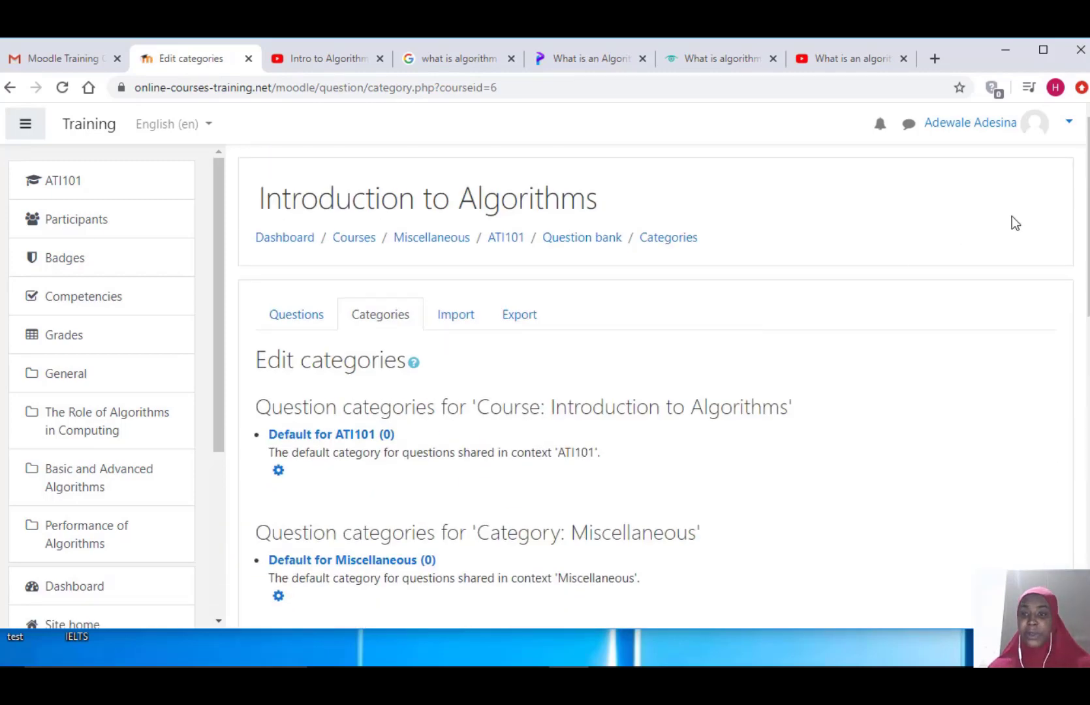
{"action": "left_click_drag", "start_coordinate": [1087, 233], "coordinate": [1081, 412]}
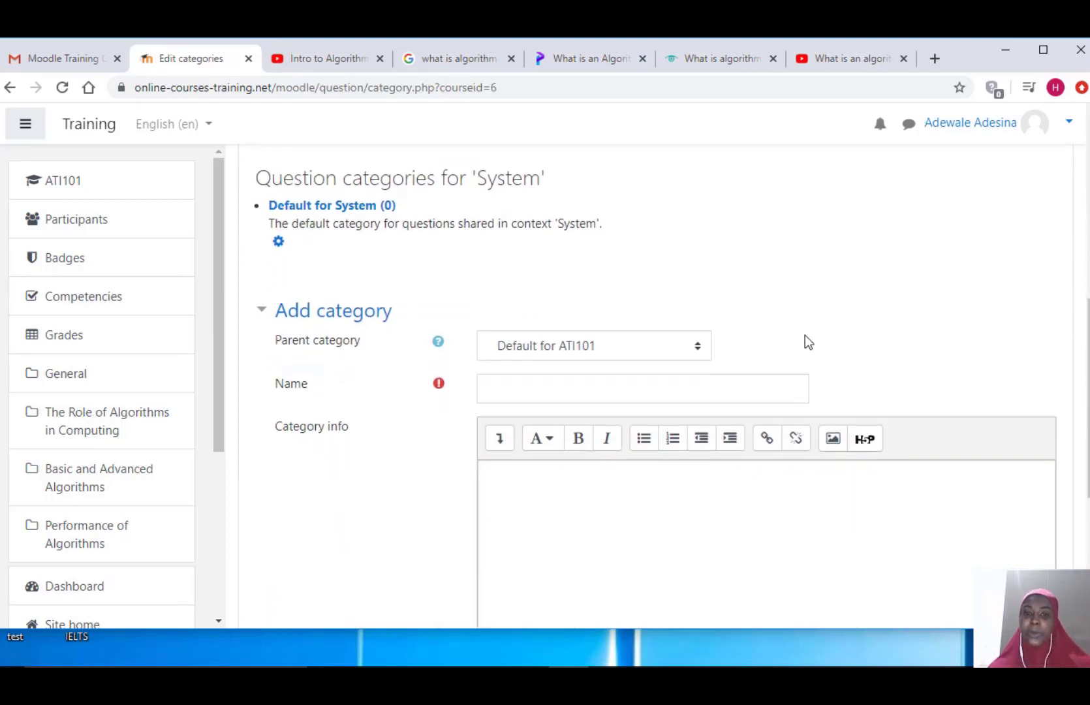
Add a question category named ATI101 with Default for ATI101 as its parent category
{"action": "left_click", "coordinate": [672, 393]}
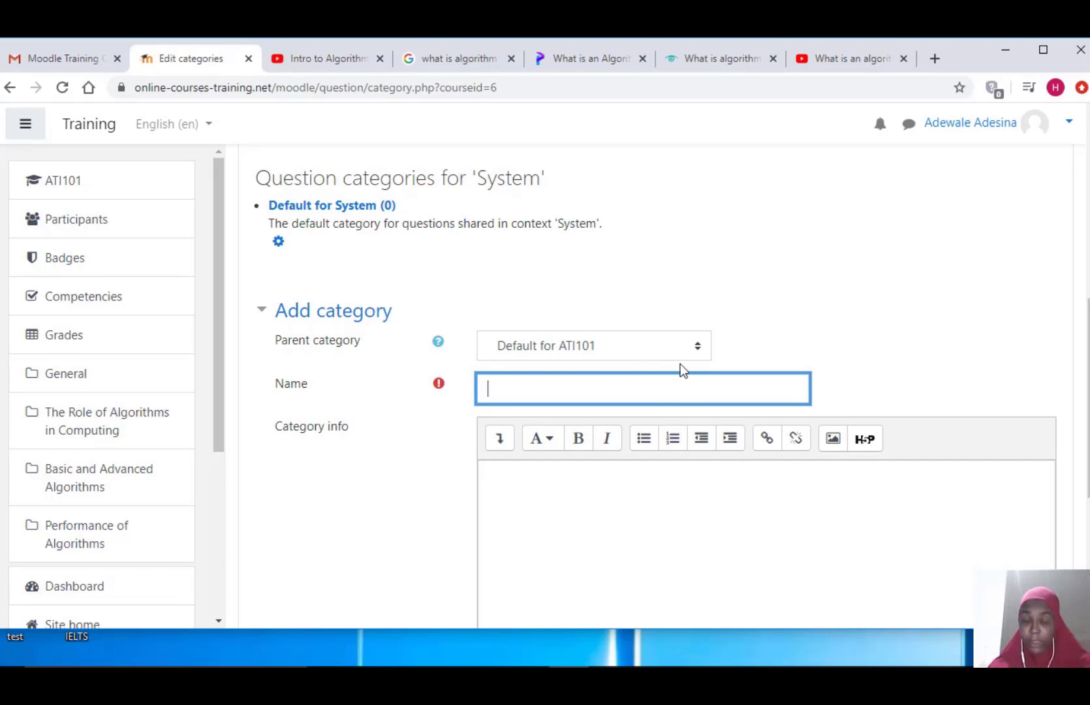
{"action": "left_click", "coordinate": [694, 347]}
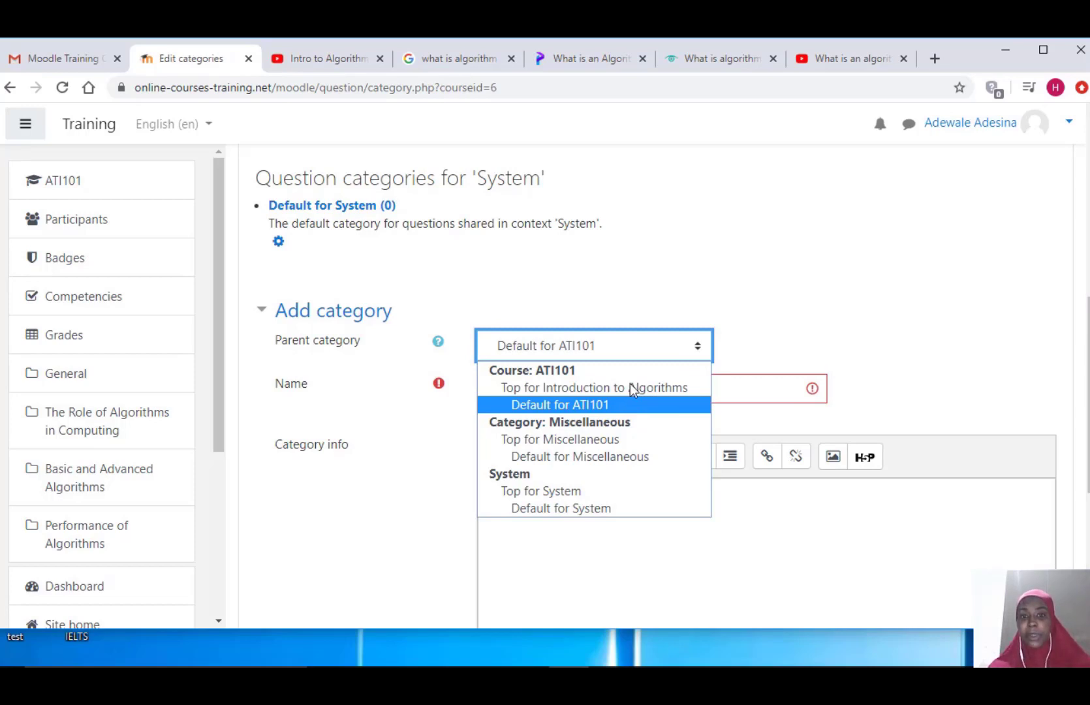
{"action": "left_click", "coordinate": [664, 287]}
{"action": "left_click", "coordinate": [594, 390]}
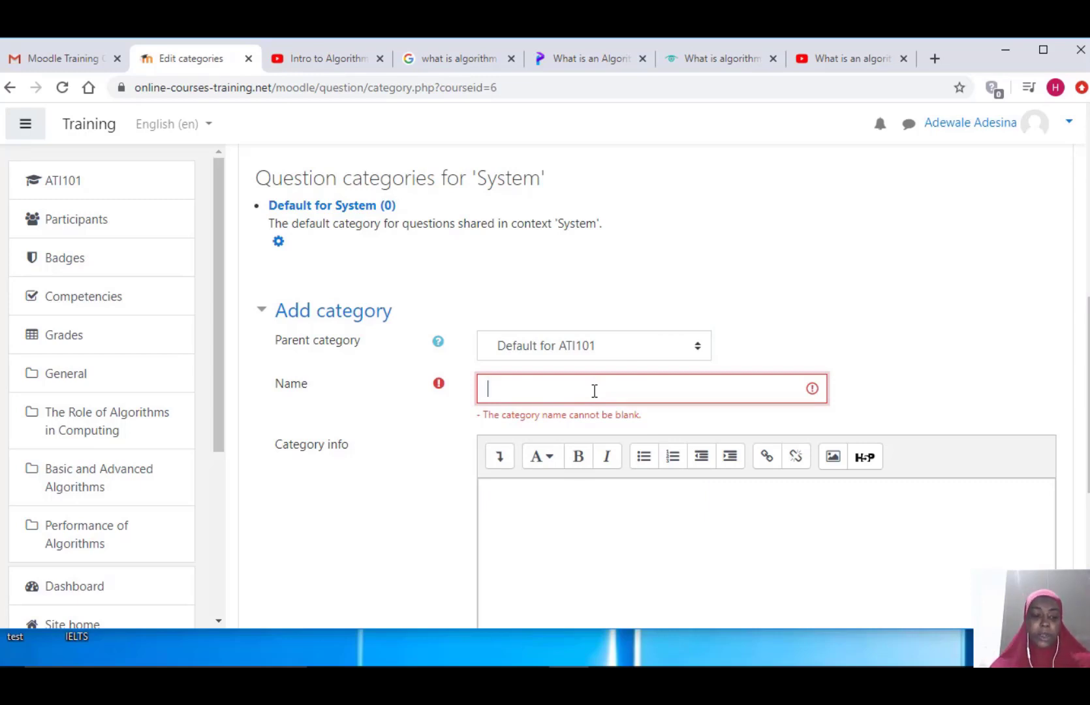
{"action": "type", "text": "AtI101"}
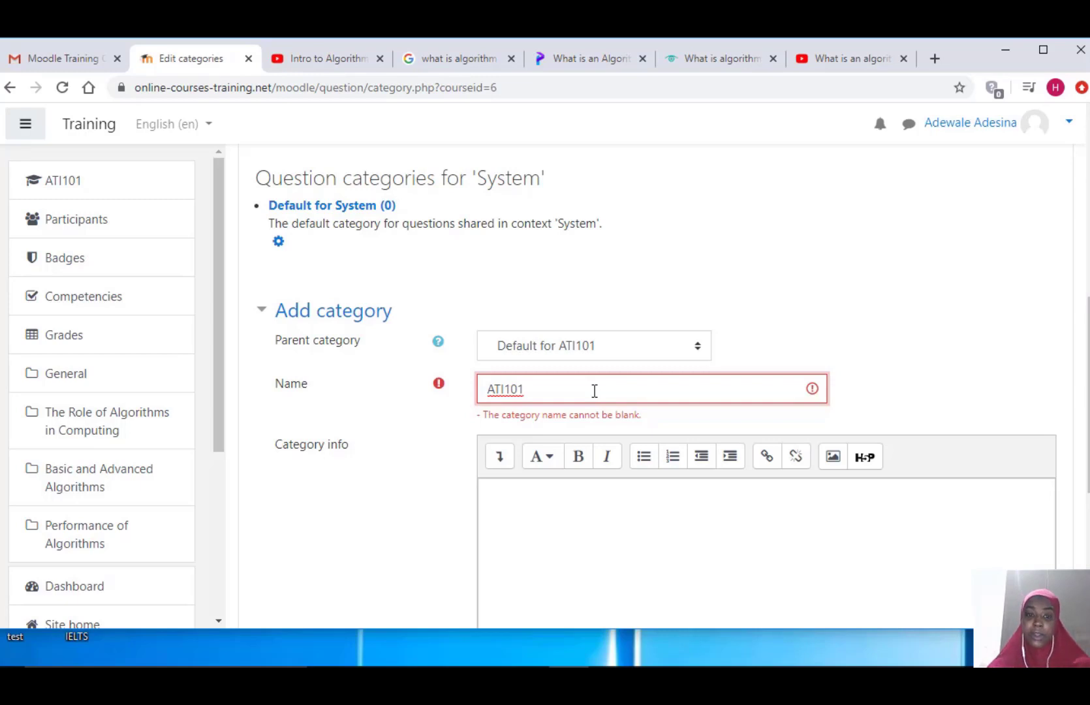
{"action": "scroll", "coordinate": [594, 391], "scroll_direction": "down", "scroll_amount": 5}
{"action": "scroll", "coordinate": [665, 372], "scroll_direction": "up", "scroll_amount": 3}
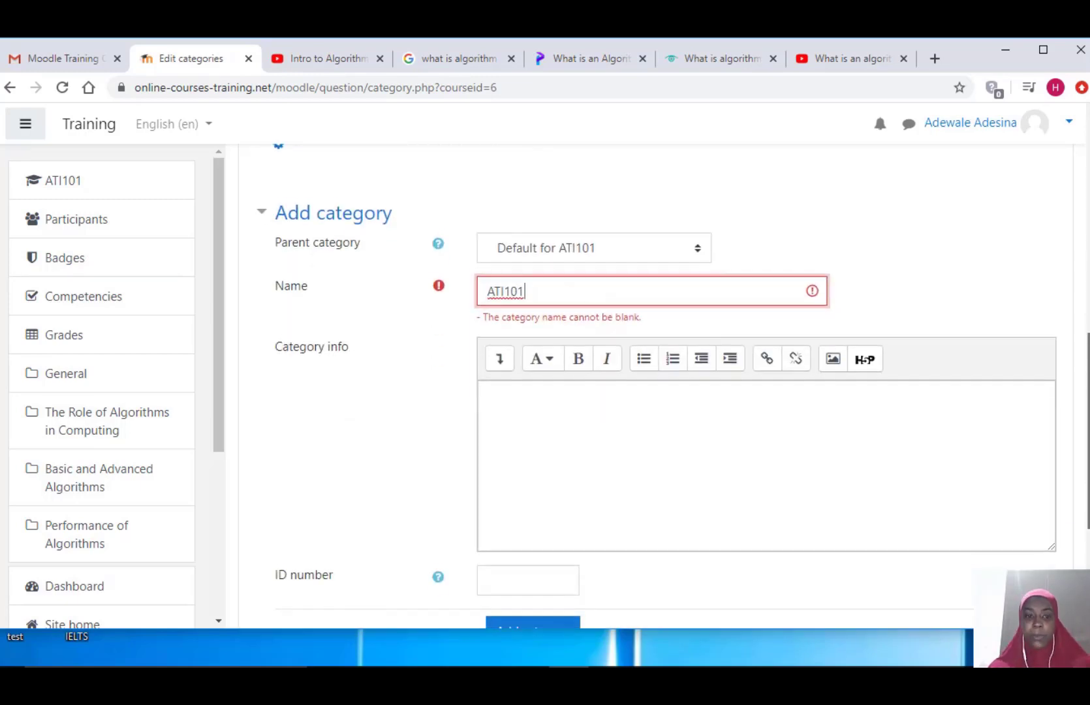
{"action": "scroll", "coordinate": [608, 348], "scroll_direction": "down", "scroll_amount": 1}
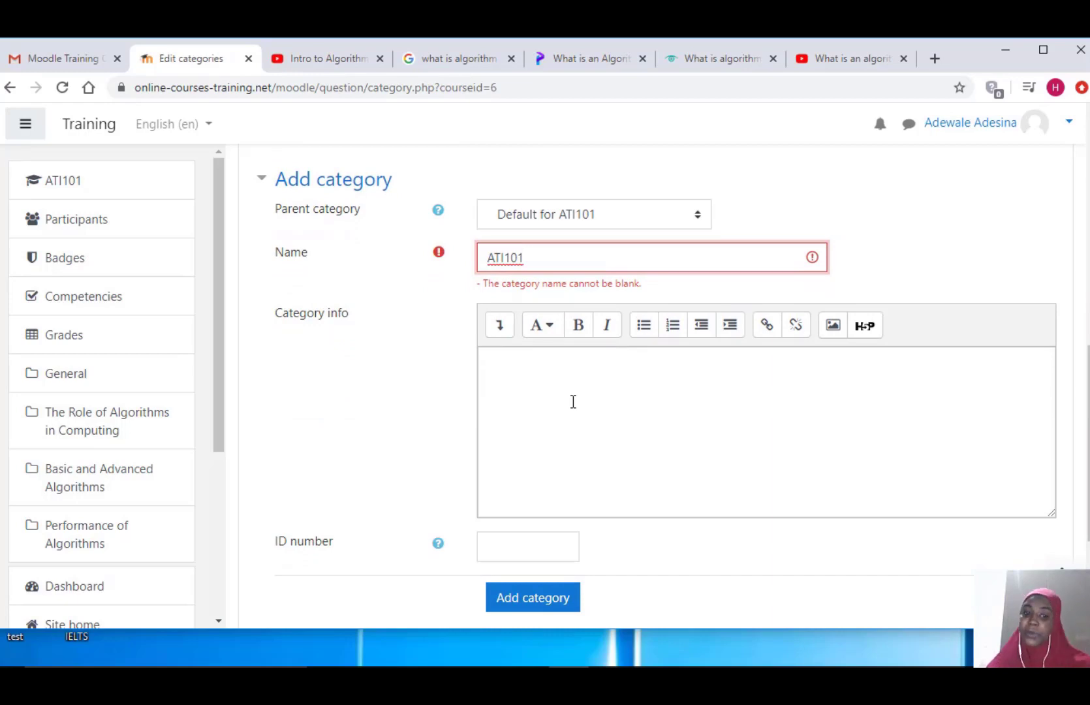
{"action": "scroll", "coordinate": [656, 390], "scroll_direction": "down", "scroll_amount": 1}
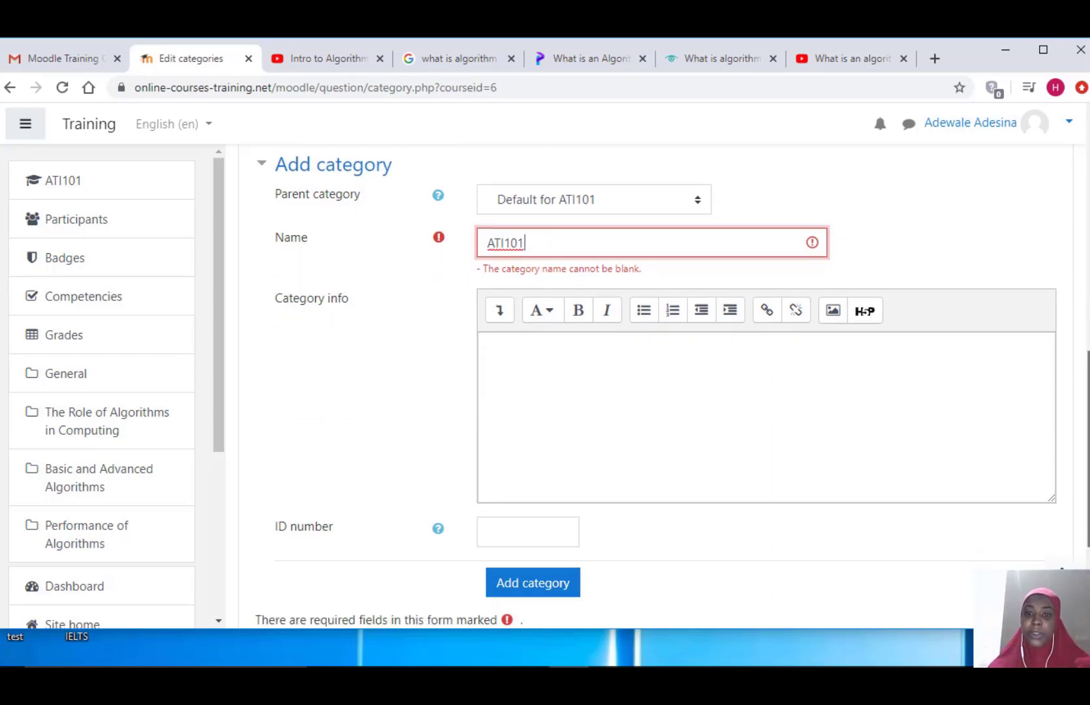
{"action": "left_click", "coordinate": [539, 587]}
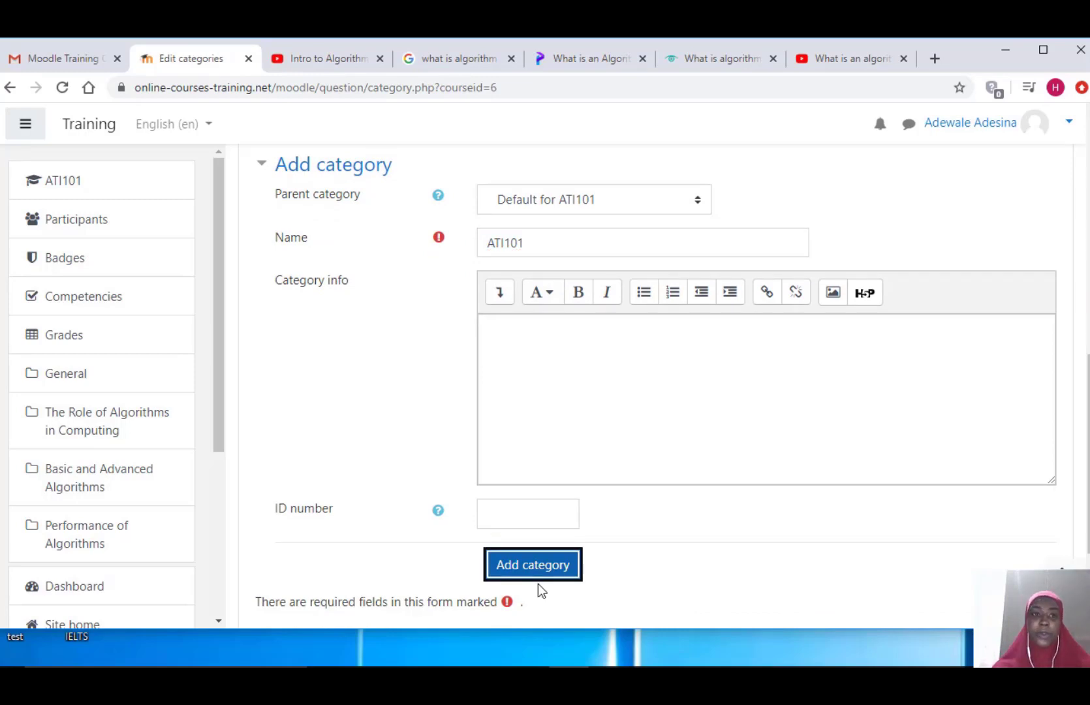
Return to the question bank's question list and start creating a new multiple choice question
{"action": "scroll", "coordinate": [1083, 398], "scroll_direction": "down", "scroll_amount": 6}
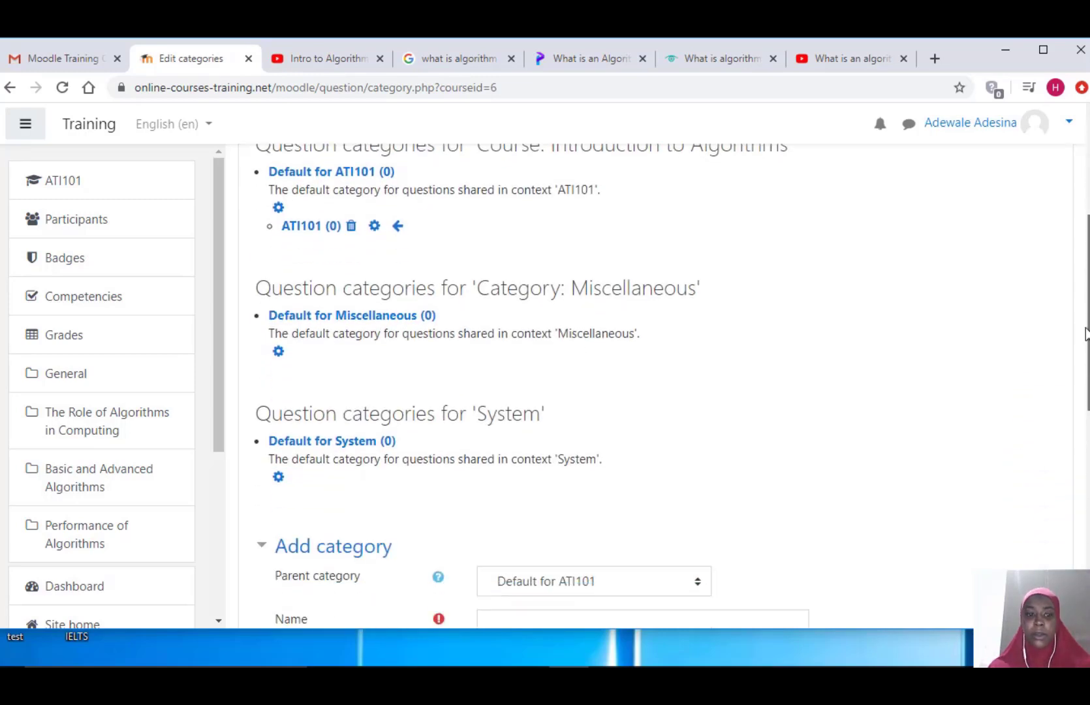
{"action": "scroll", "coordinate": [1083, 398], "scroll_direction": "up", "scroll_amount": 7}
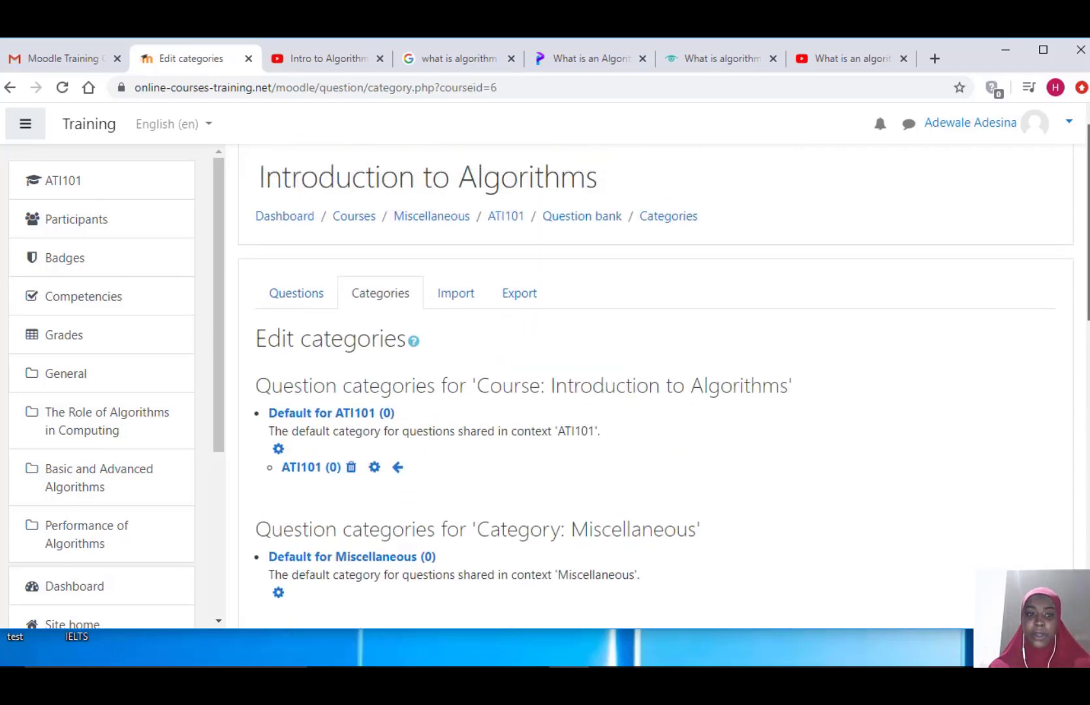
{"action": "left_click", "coordinate": [297, 298]}
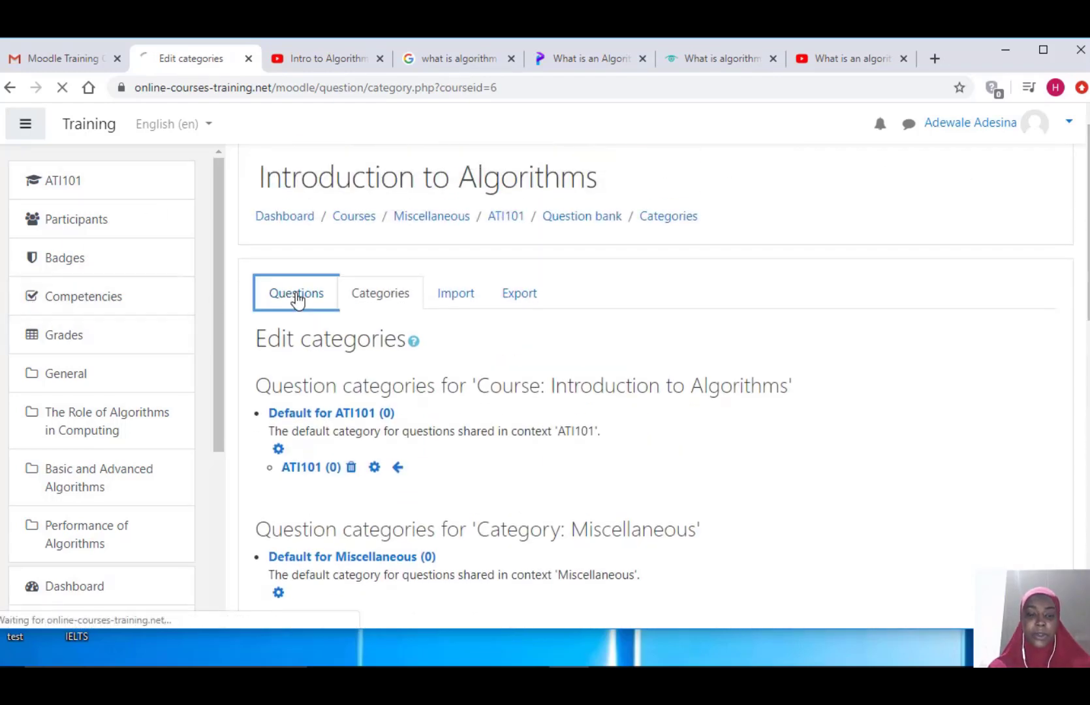
{"action": "scroll", "coordinate": [317, 460], "scroll_direction": "down", "scroll_amount": 3}
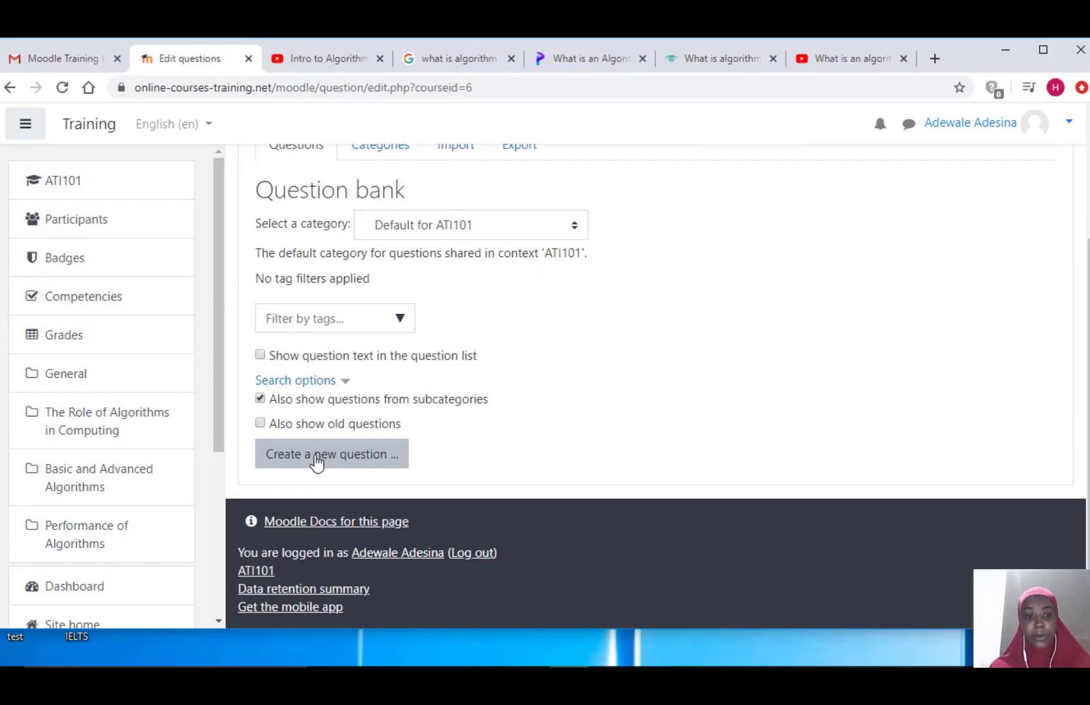
{"action": "left_click", "coordinate": [317, 455]}
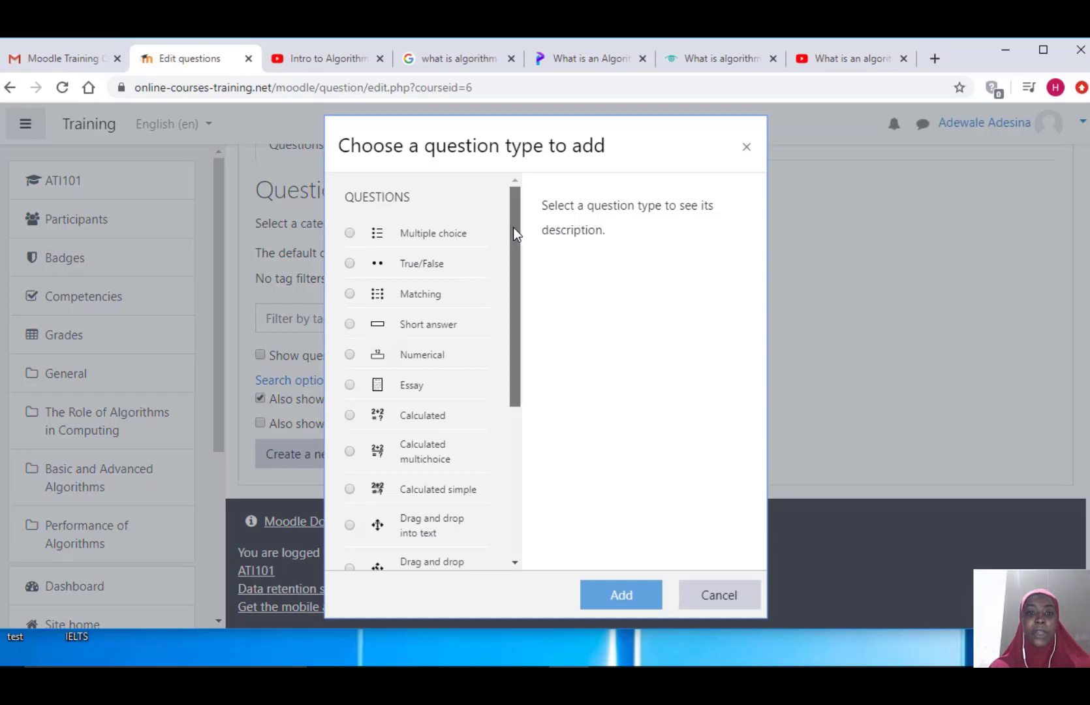
{"action": "mouse_move", "coordinate": [513, 227]}
{"action": "left_mouse_down"}
{"action": "mouse_move", "coordinate": [506, 382]}
{"action": "mouse_move", "coordinate": [525, 219]}
{"action": "left_mouse_up"}
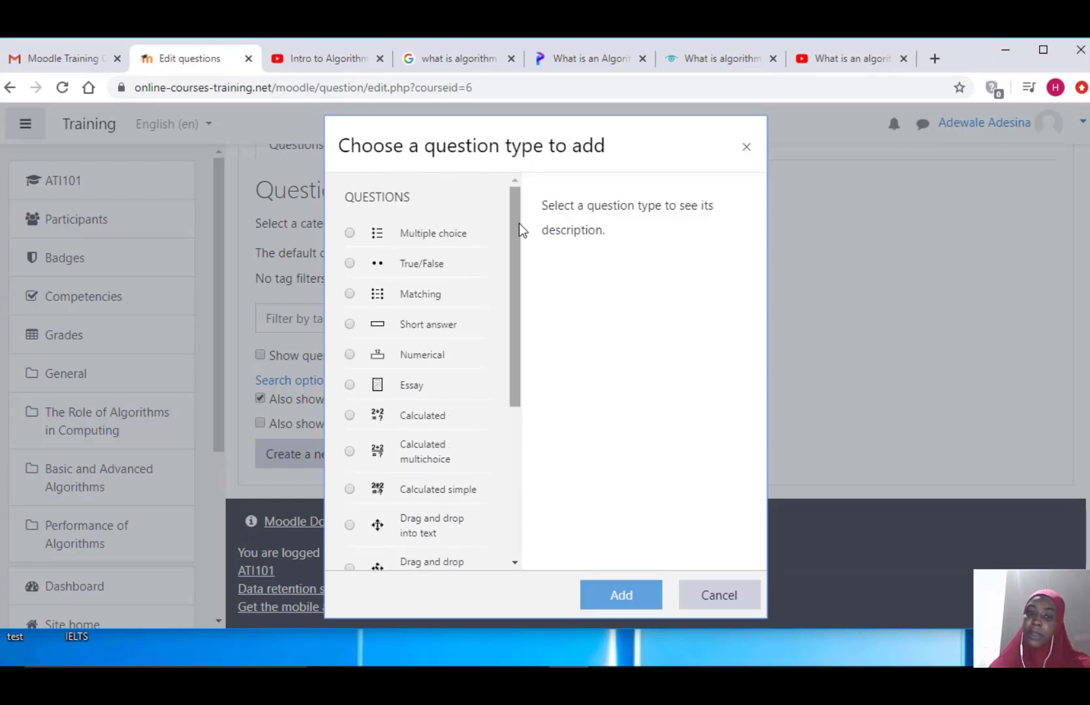
{"action": "left_click", "coordinate": [408, 235]}
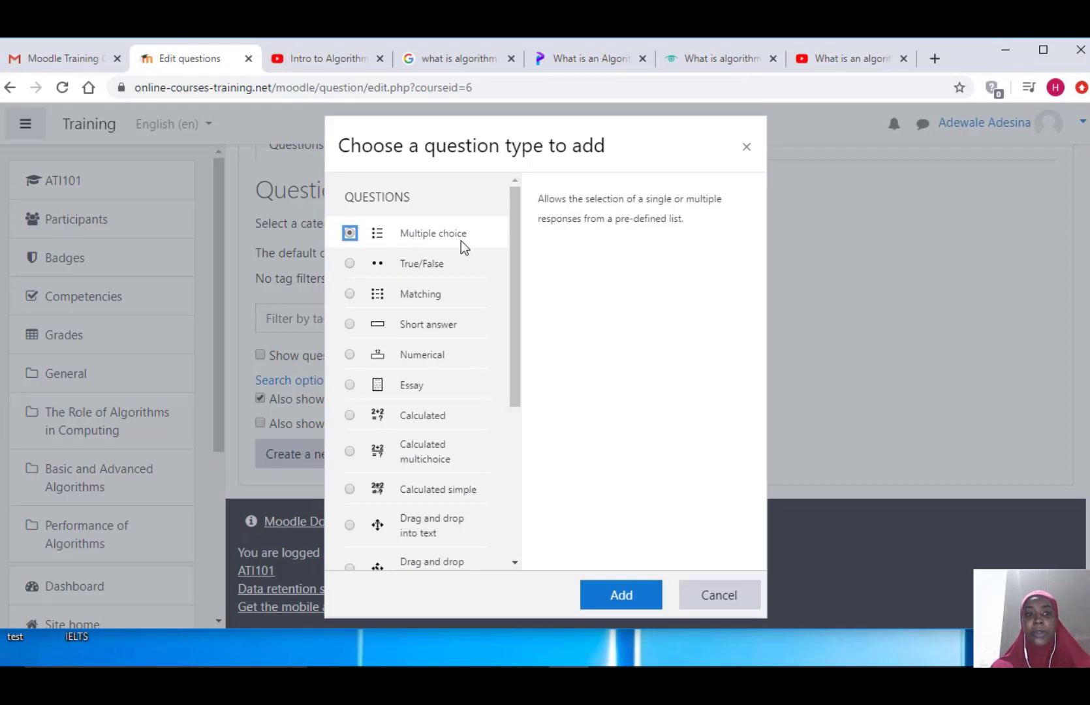
{"action": "left_click", "coordinate": [608, 601]}
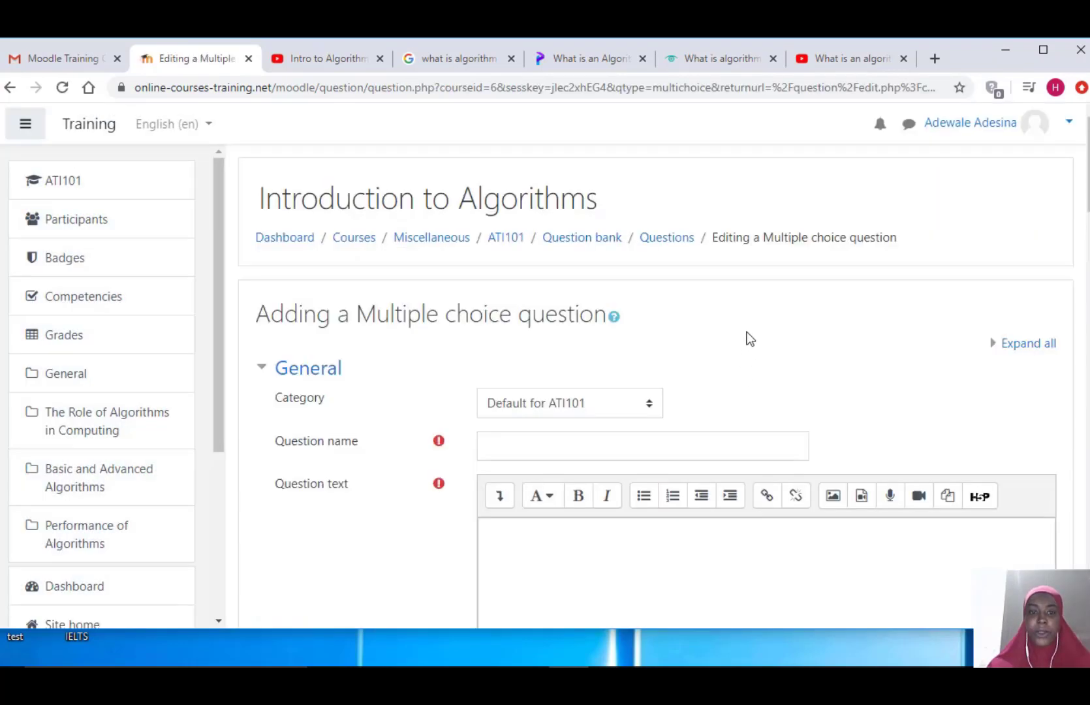
Assign the new multiple choice question to the ATI101 category and name it Q1
{"action": "scroll", "coordinate": [706, 257], "scroll_direction": "down", "scroll_amount": 10}
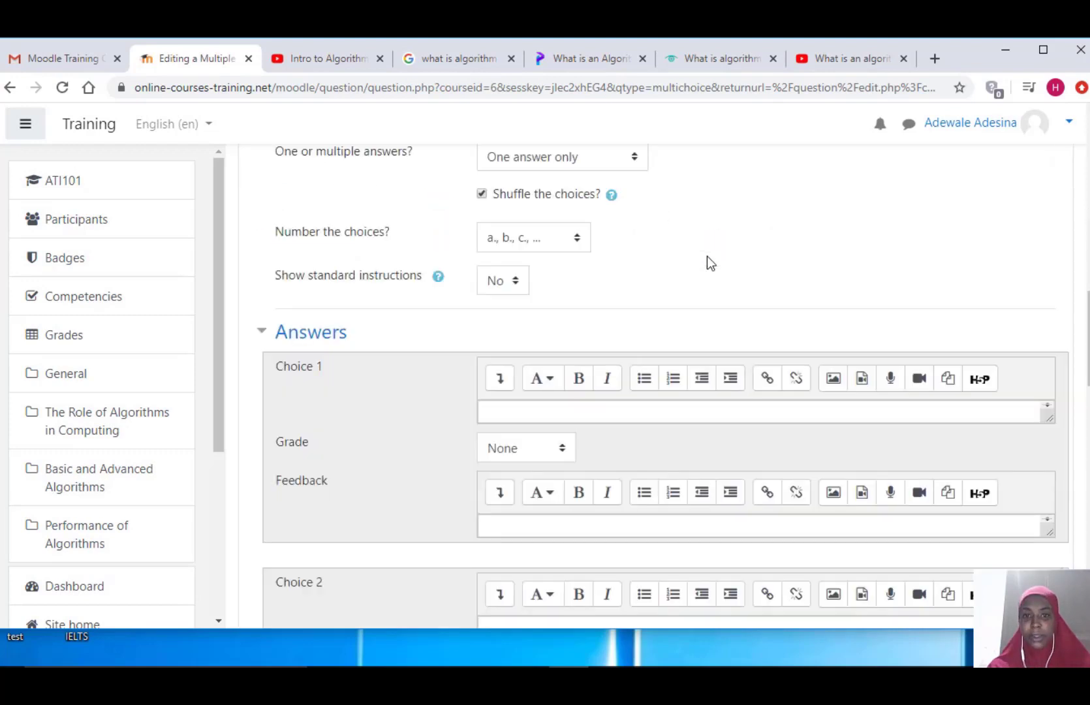
{"action": "scroll", "coordinate": [707, 258], "scroll_direction": "up", "scroll_amount": 10}
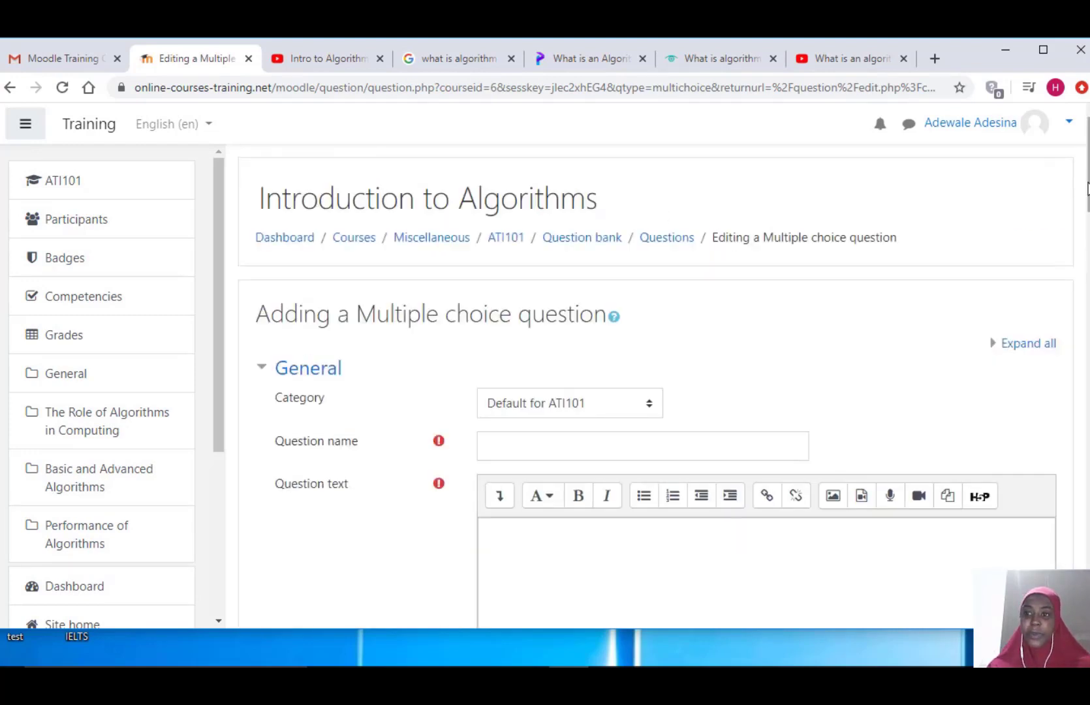
{"action": "scroll", "coordinate": [1087, 189], "scroll_direction": "down", "scroll_amount": 2}
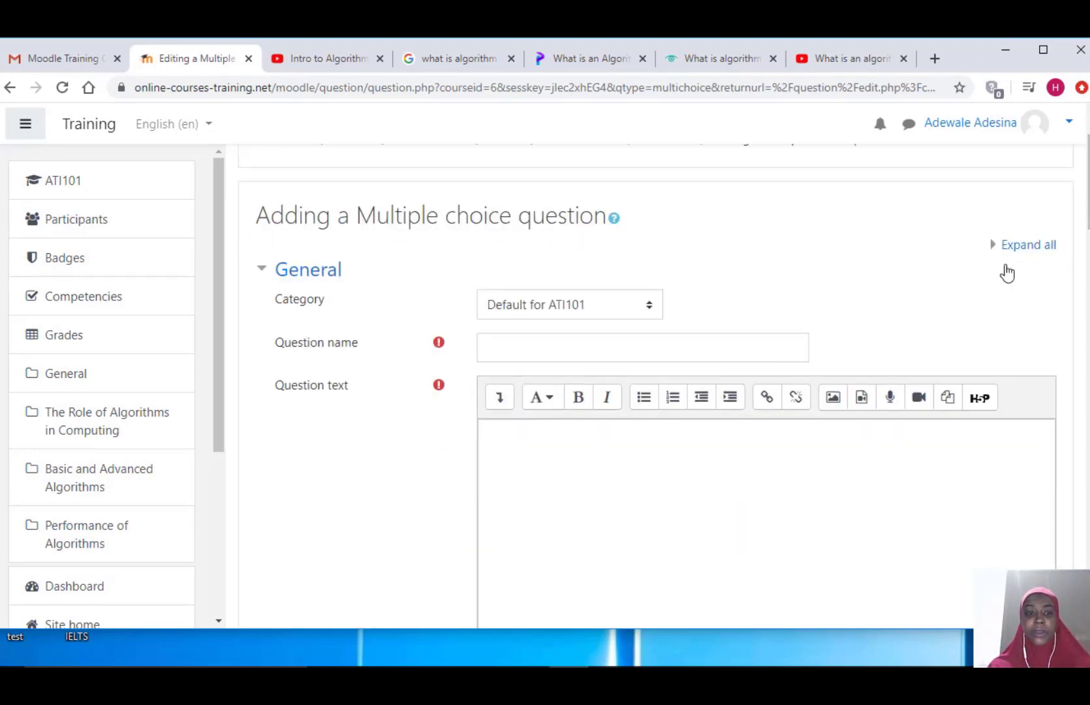
{"action": "left_click", "coordinate": [641, 306]}
{"action": "left_click", "coordinate": [594, 364]}
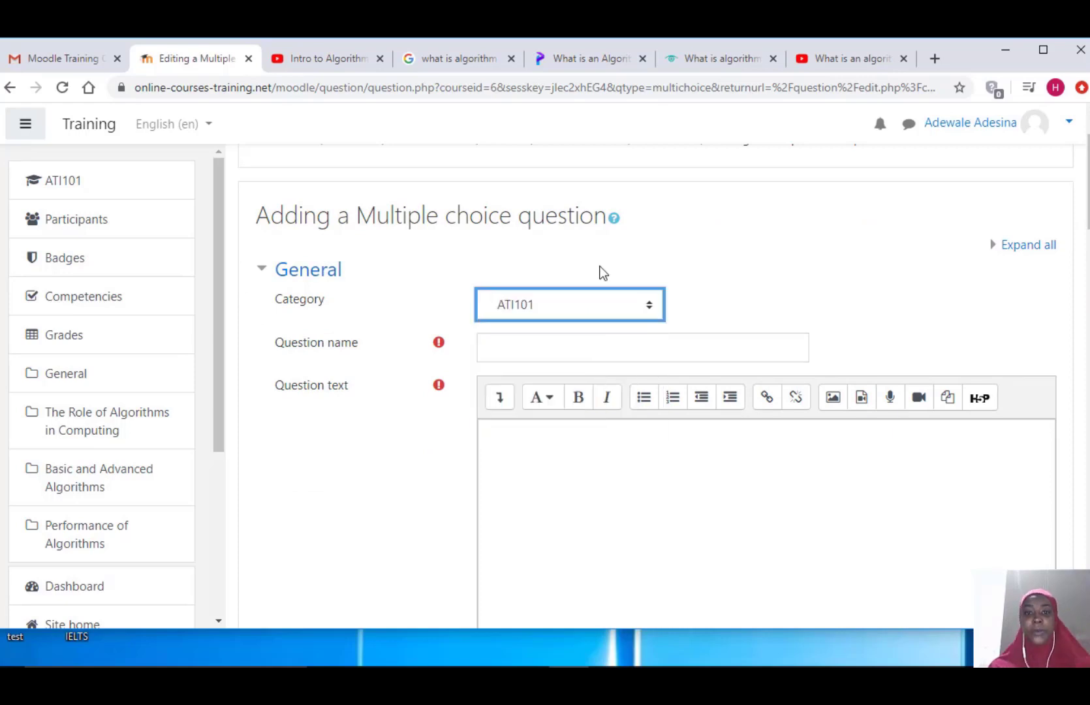
{"action": "left_click", "coordinate": [618, 346]}
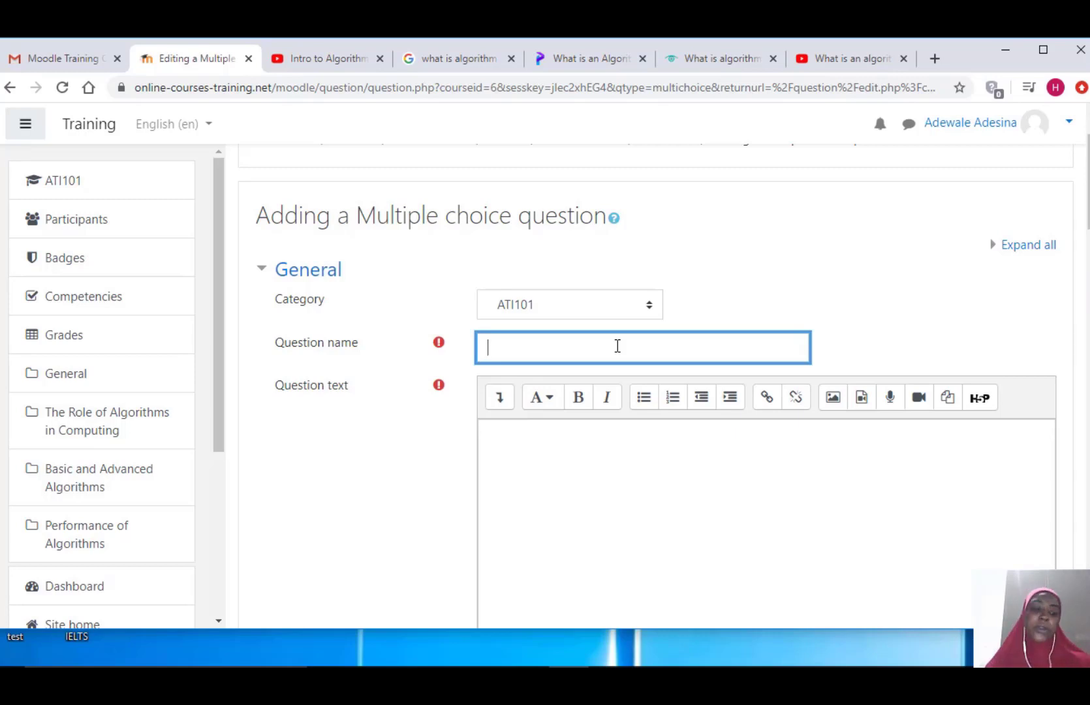
{"action": "type", "text": "Q1"}
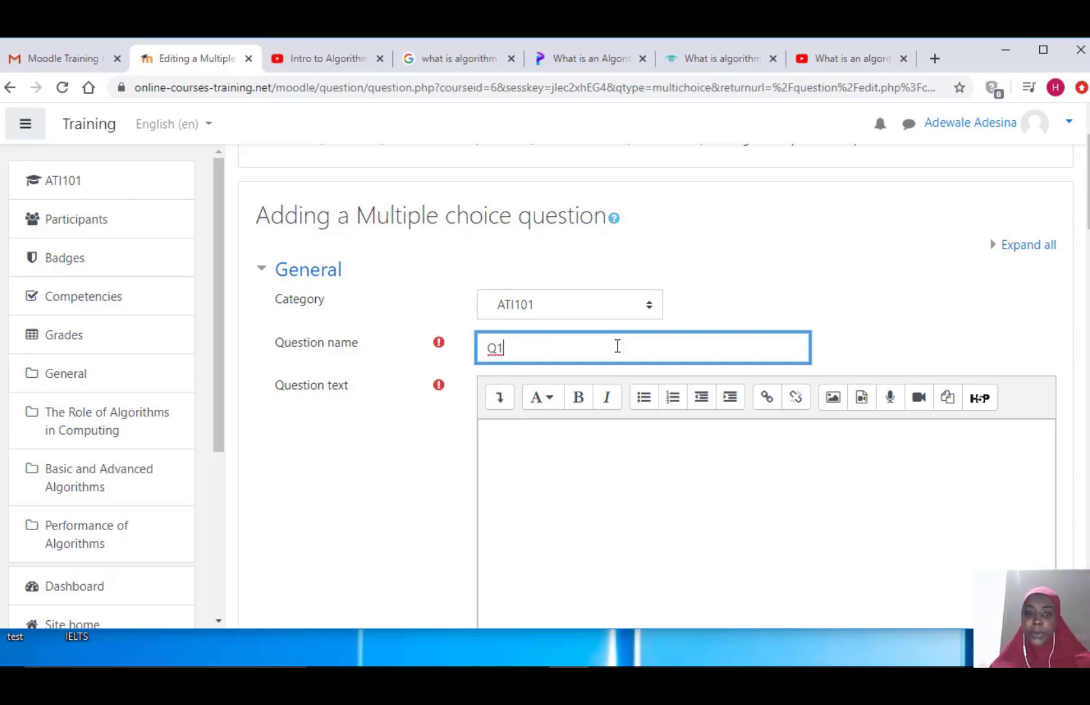
Enter "Algorithms contains" as the question text of the multiple choice question
{"action": "left_click_drag", "start_coordinate": [1087, 205], "coordinate": [1088, 236]}
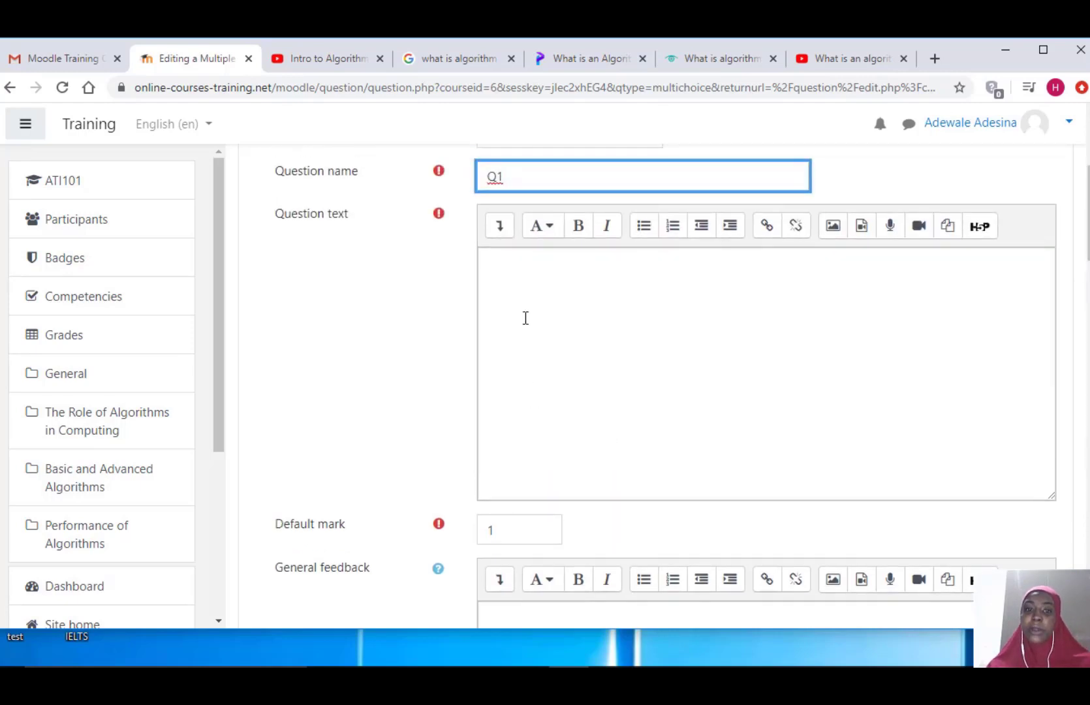
{"action": "left_click", "coordinate": [509, 273]}
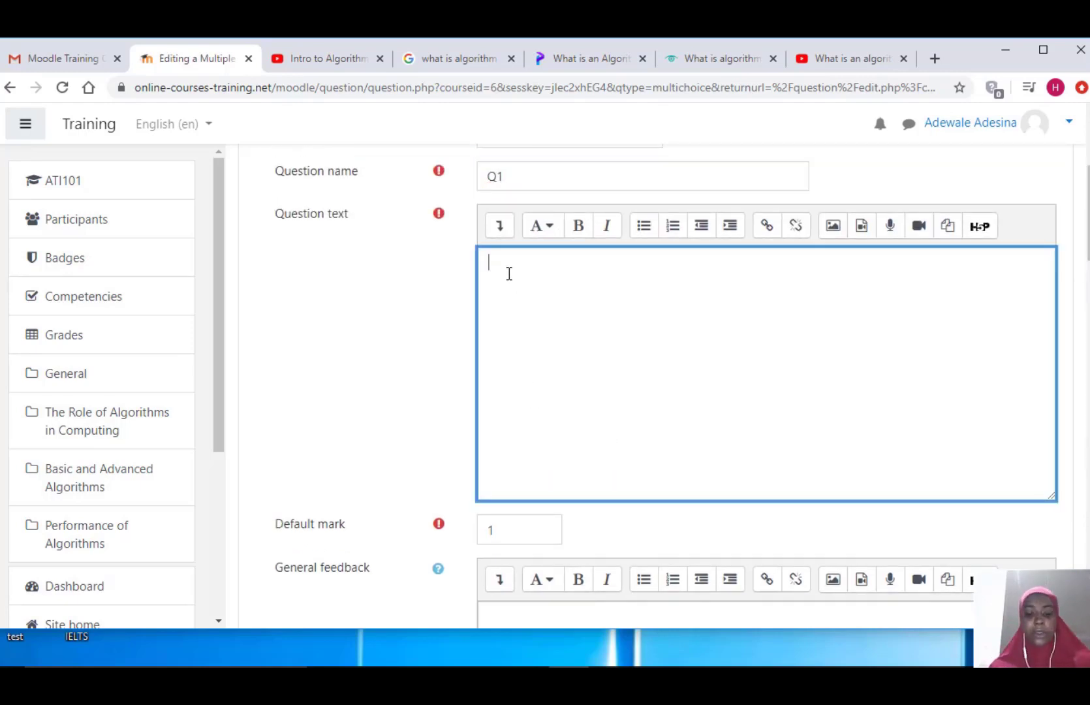
{"action": "type", "text": "Algorithms contains"}
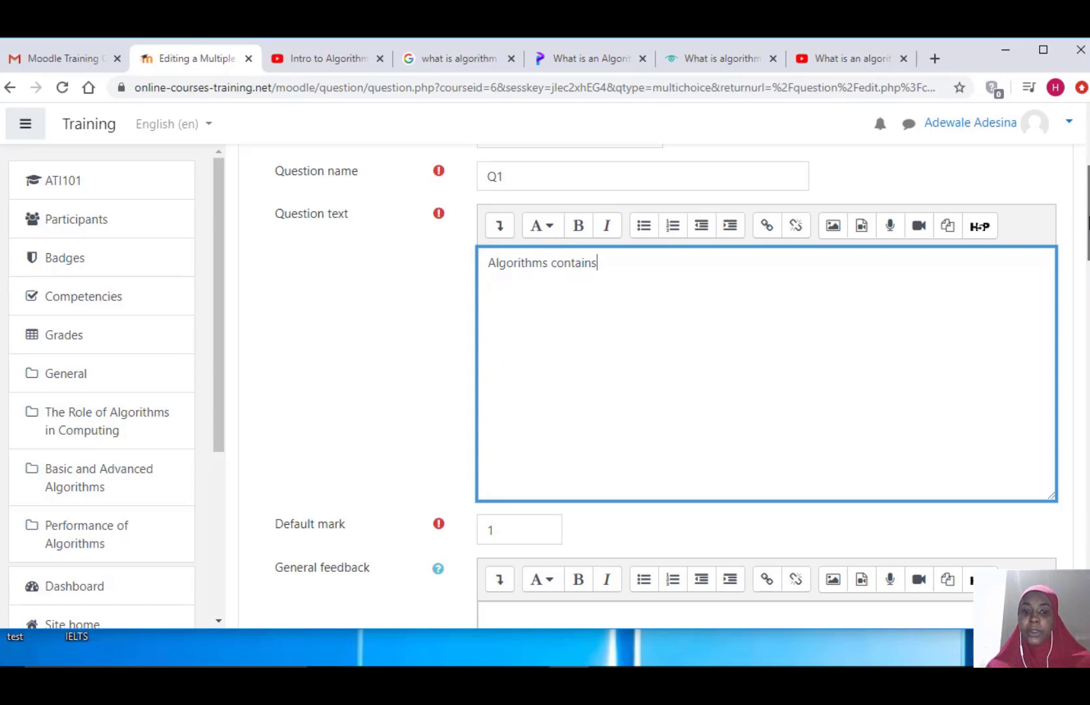
{"action": "left_click_drag", "start_coordinate": [1087, 222], "coordinate": [1087, 270]}
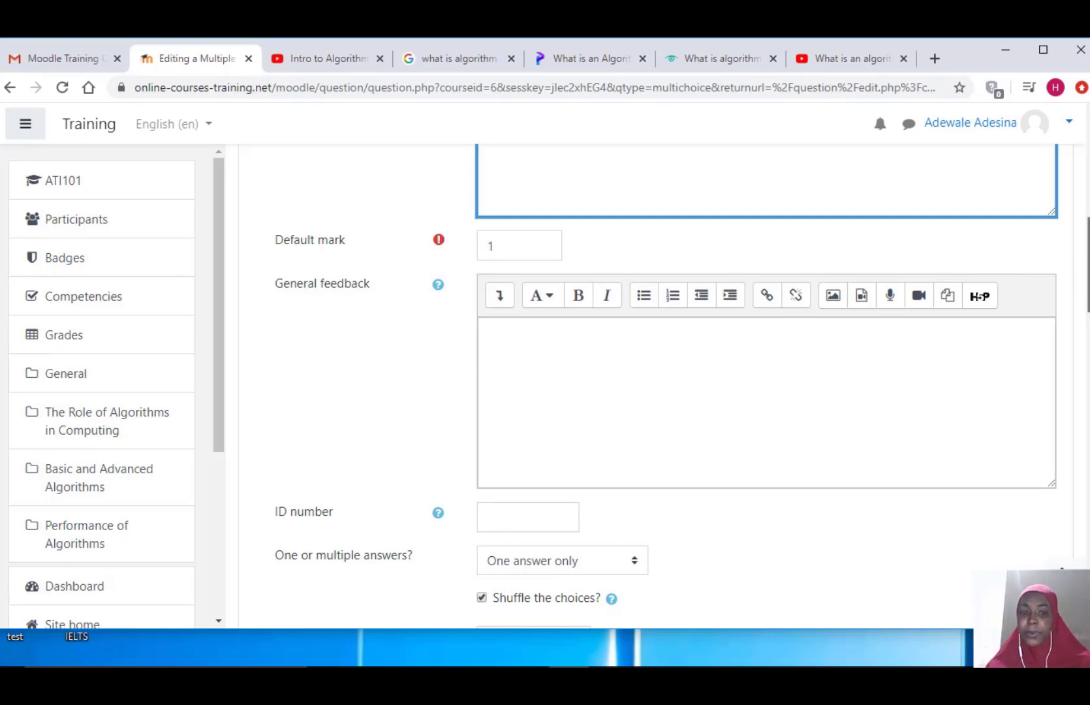
Review the question's options for one or multiple answers, choice numbering and standard instructions
{"action": "scroll", "coordinate": [282, 261], "scroll_direction": "down", "scroll_amount": 5}
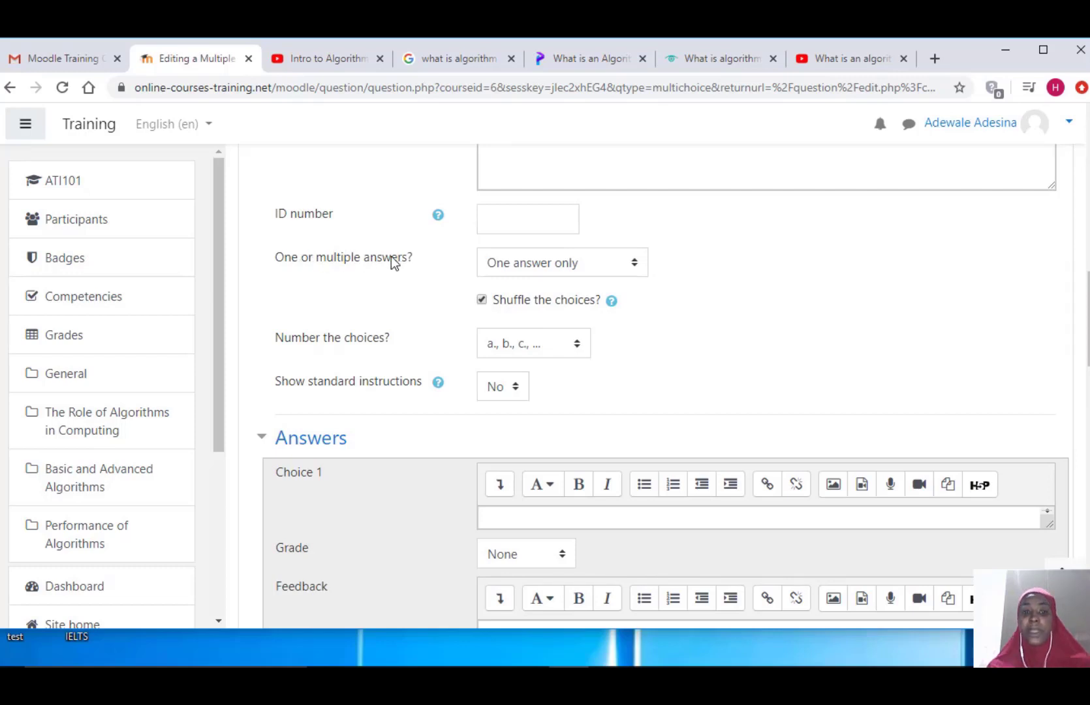
{"action": "left_click", "coordinate": [607, 272]}
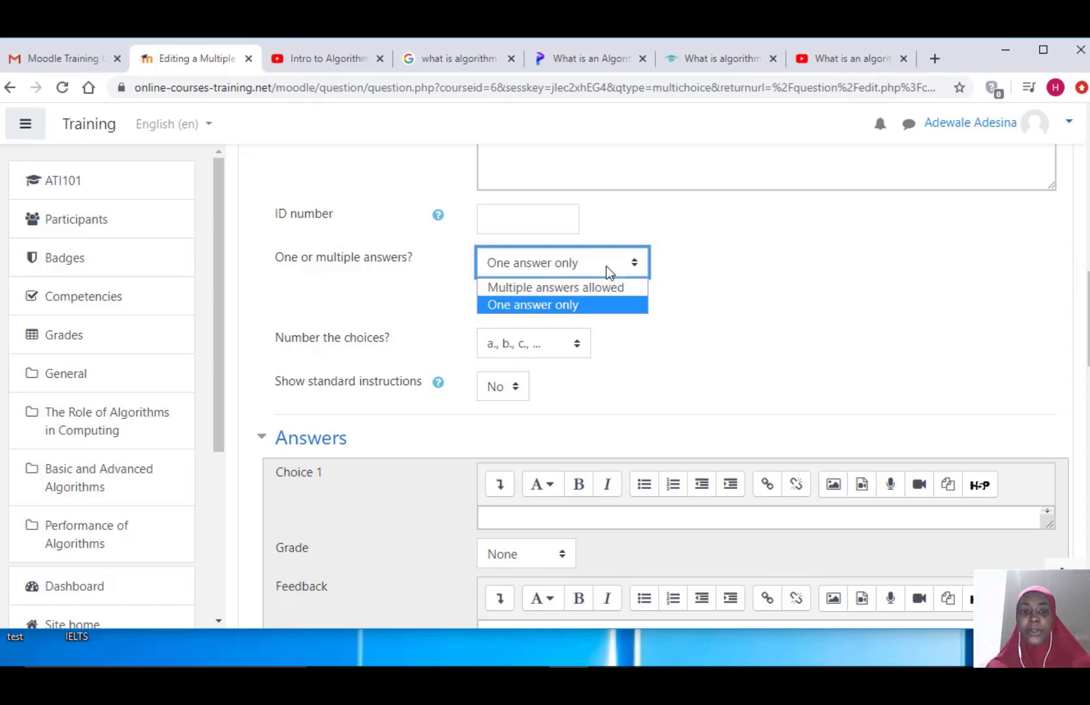
{"action": "left_click", "coordinate": [607, 272]}
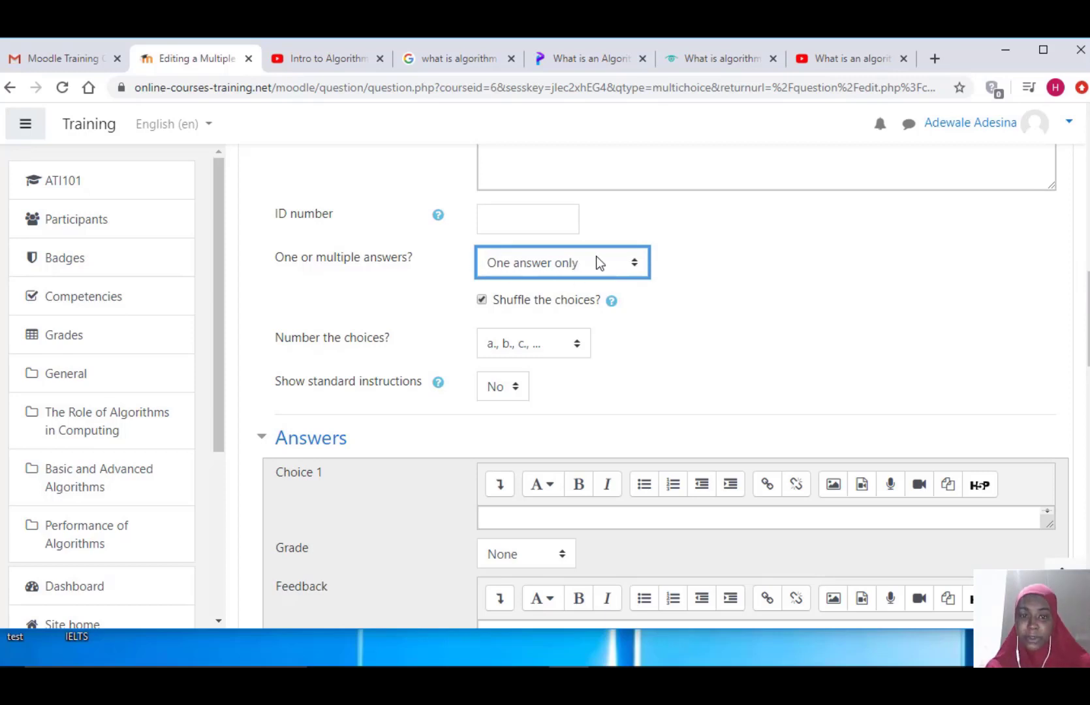
{"action": "left_click", "coordinate": [577, 353]}
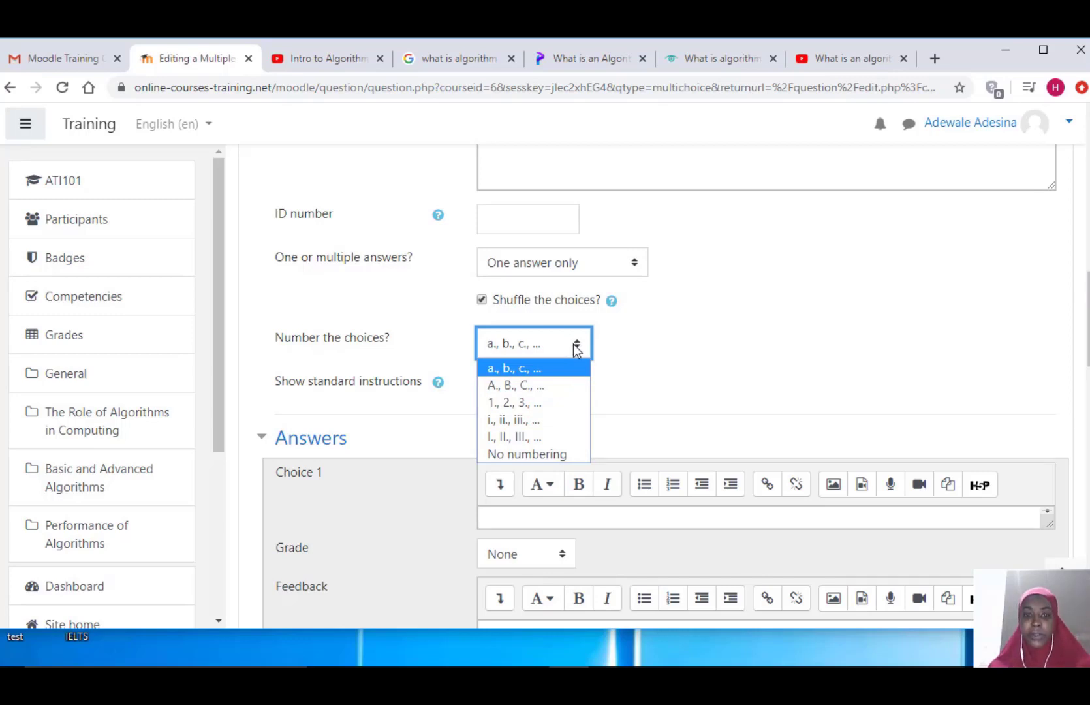
{"action": "left_click", "coordinate": [577, 351]}
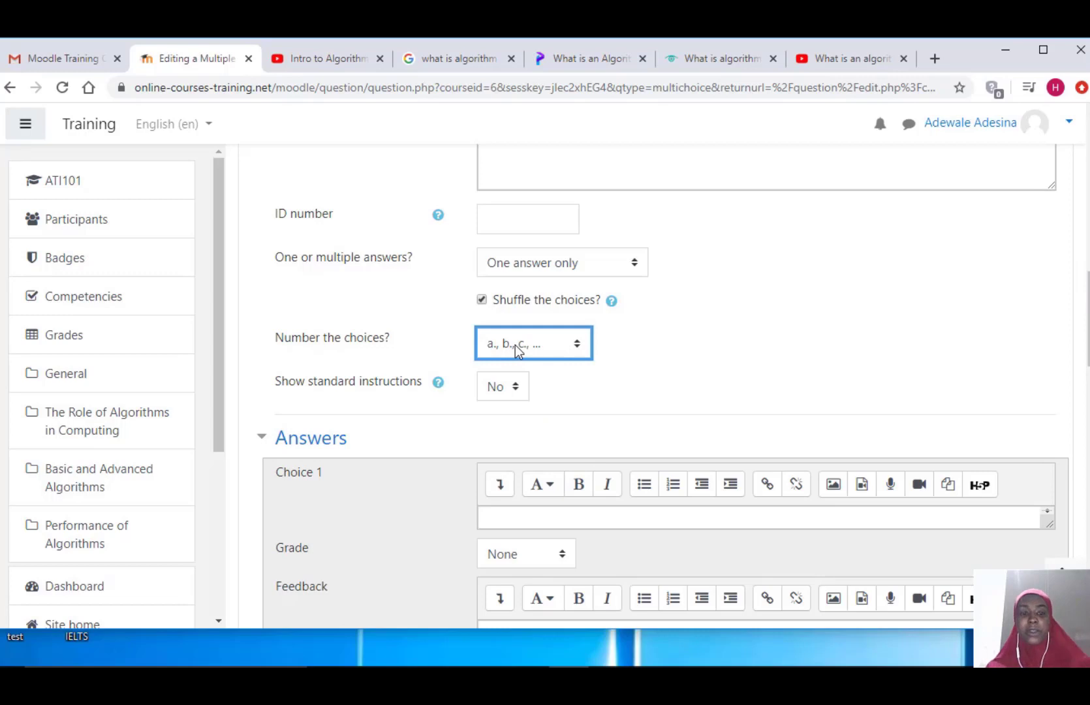
{"action": "left_click", "coordinate": [516, 386]}
{"action": "left_click", "coordinate": [517, 389]}
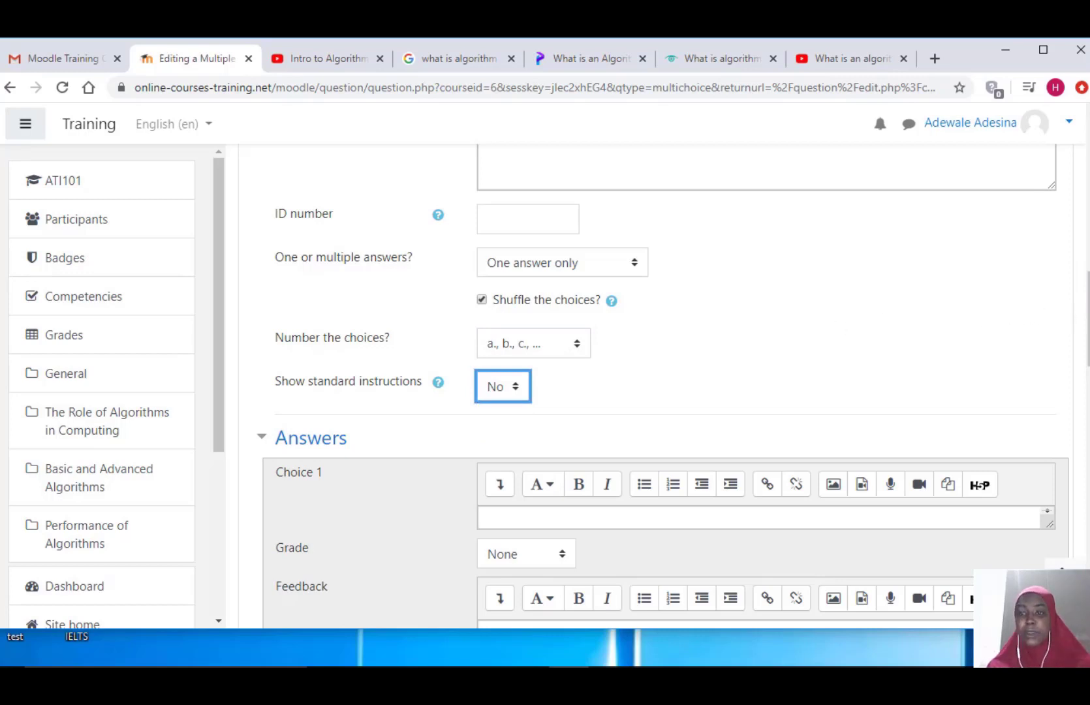
Enter "Input" as the Choice 1 answer, keeping its grade at None
{"action": "scroll", "coordinate": [887, 380], "scroll_direction": "down", "scroll_amount": 3}
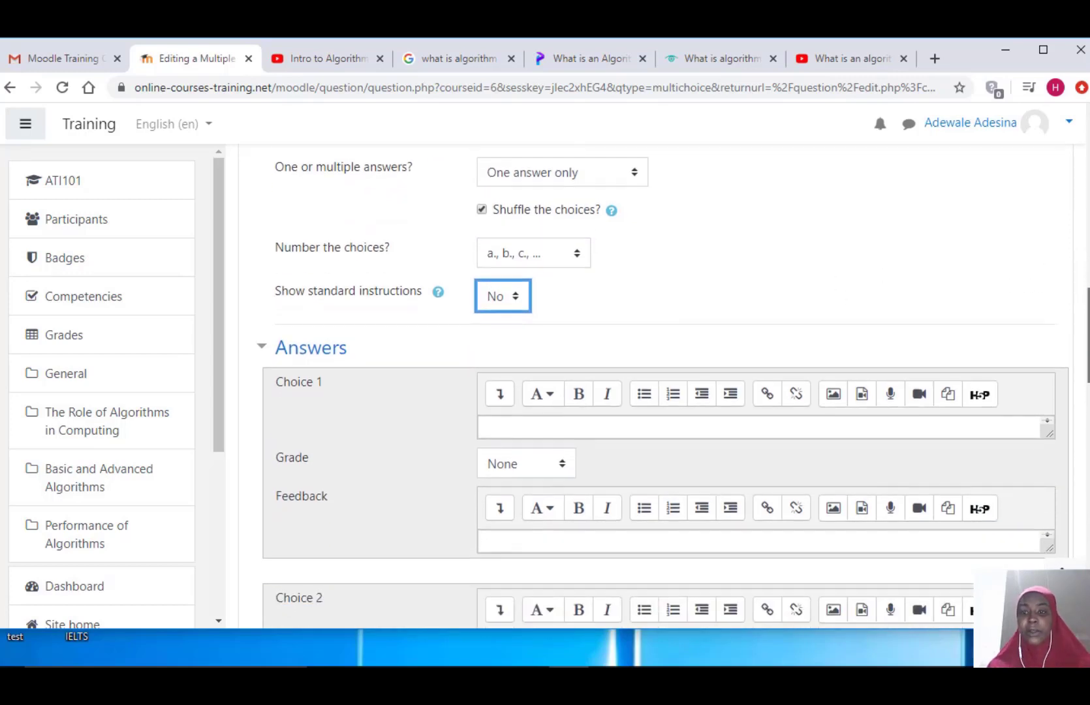
{"action": "left_click", "coordinate": [804, 373]}
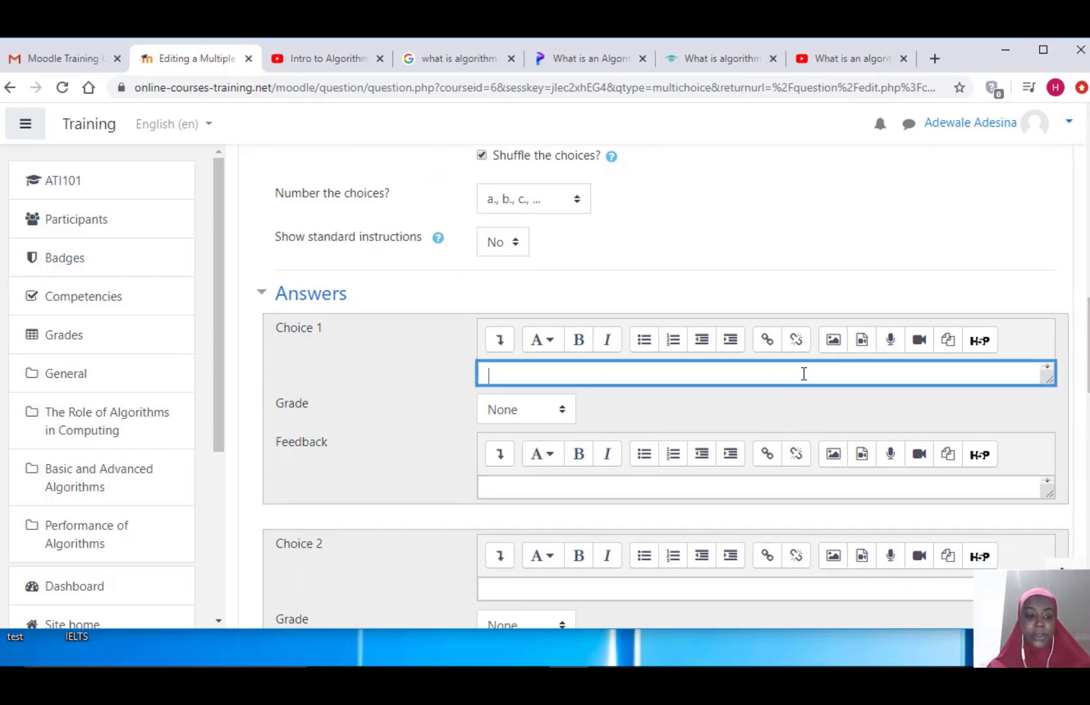
{"action": "type", "text": "In"}
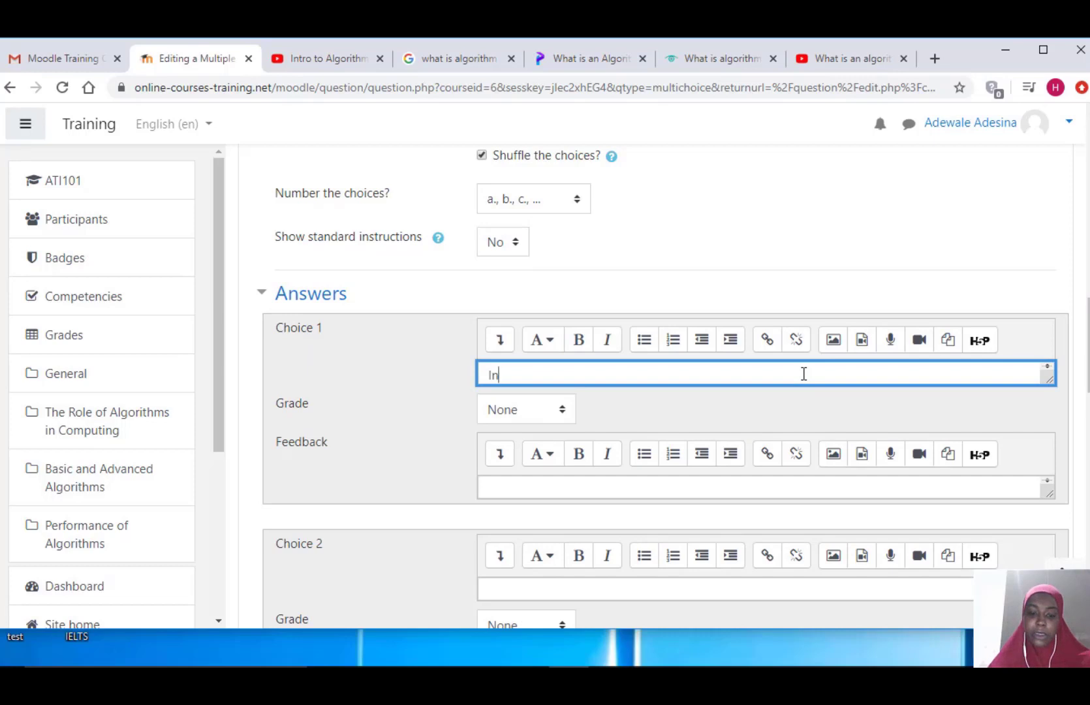
{"action": "type", "text": "put"}
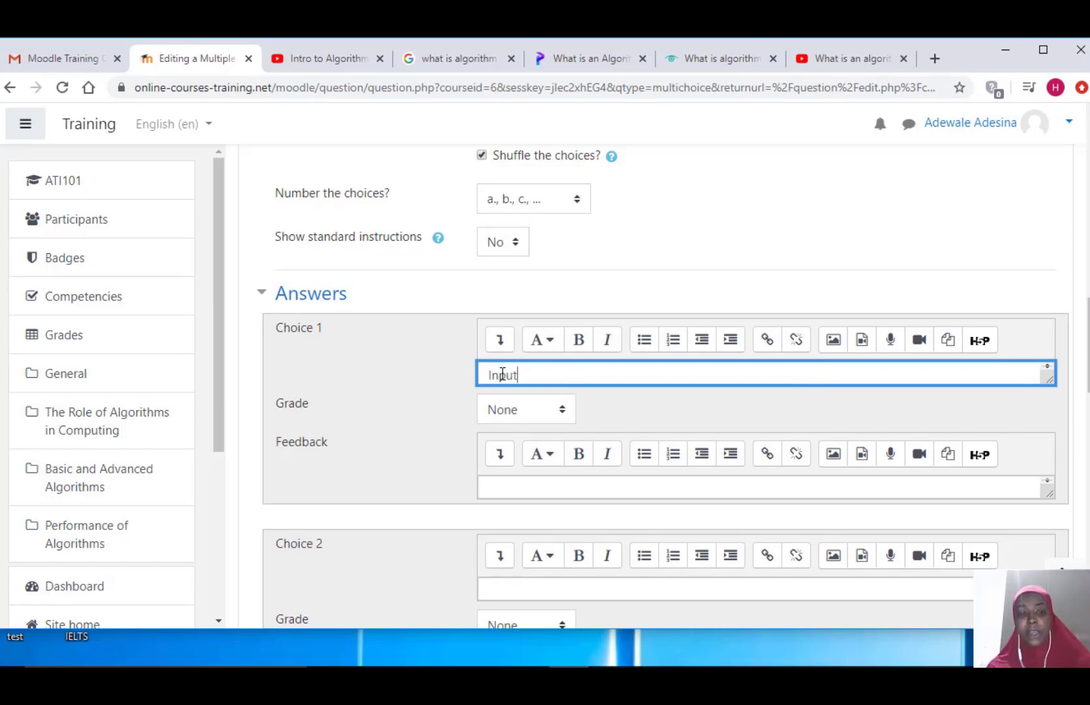
{"action": "left_click", "coordinate": [539, 411]}
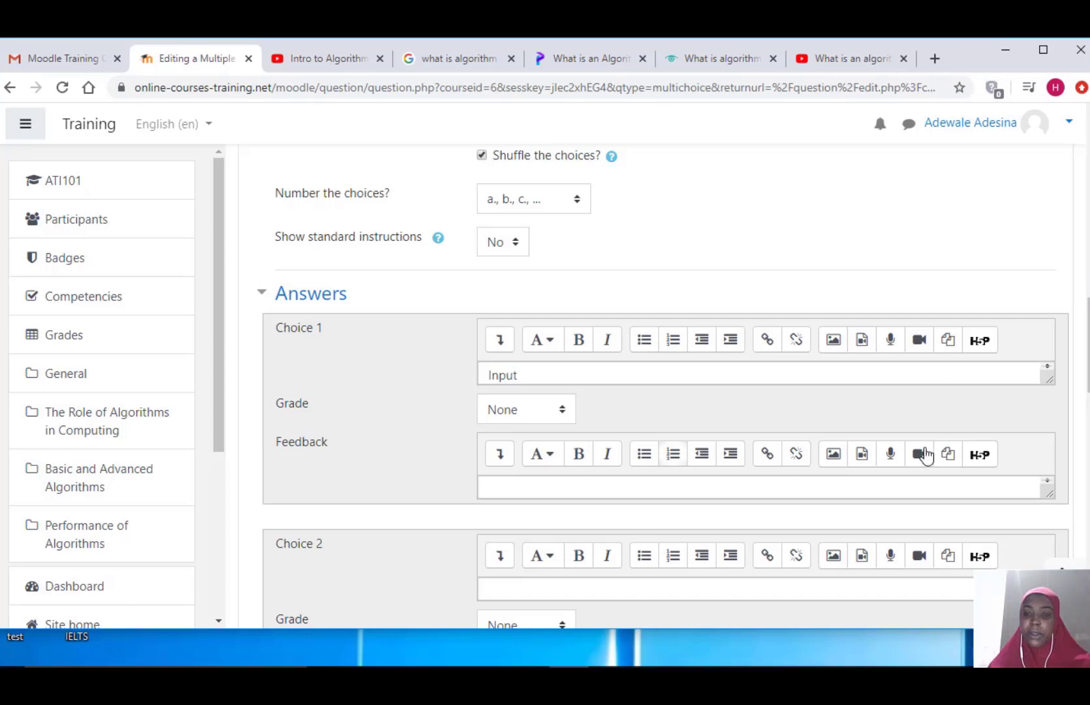
Enter "Output" as the Choice 2 answer, keeping its grade at None
{"action": "scroll", "coordinate": [273, 328], "scroll_direction": "down", "scroll_amount": 3}
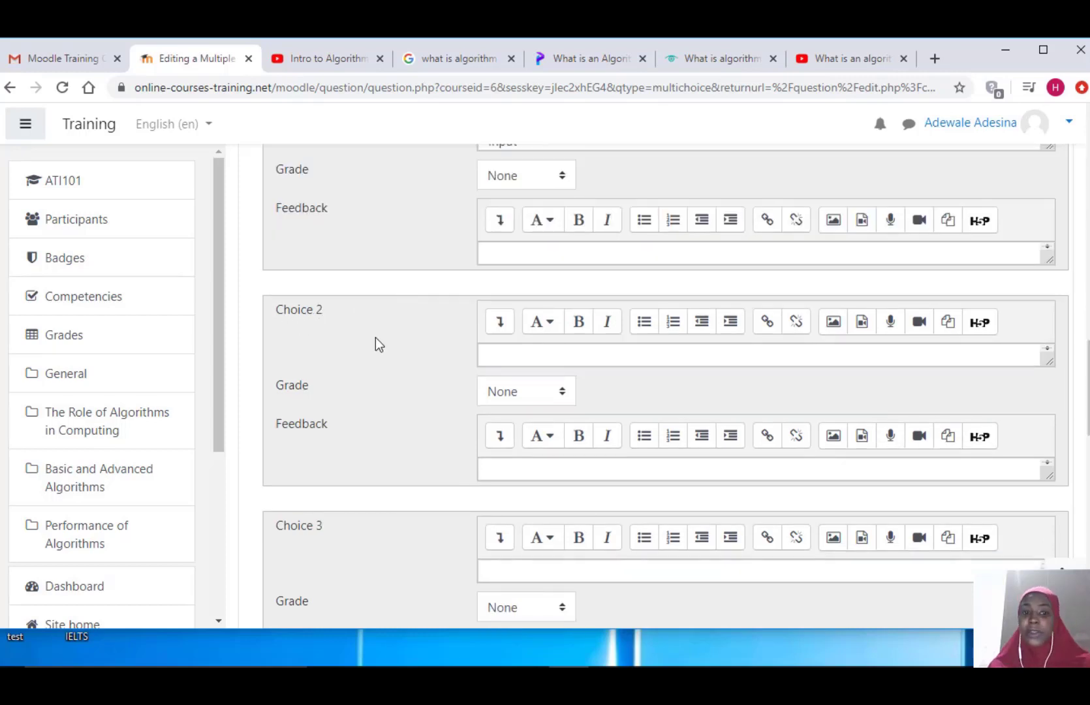
{"action": "left_click", "coordinate": [519, 355]}
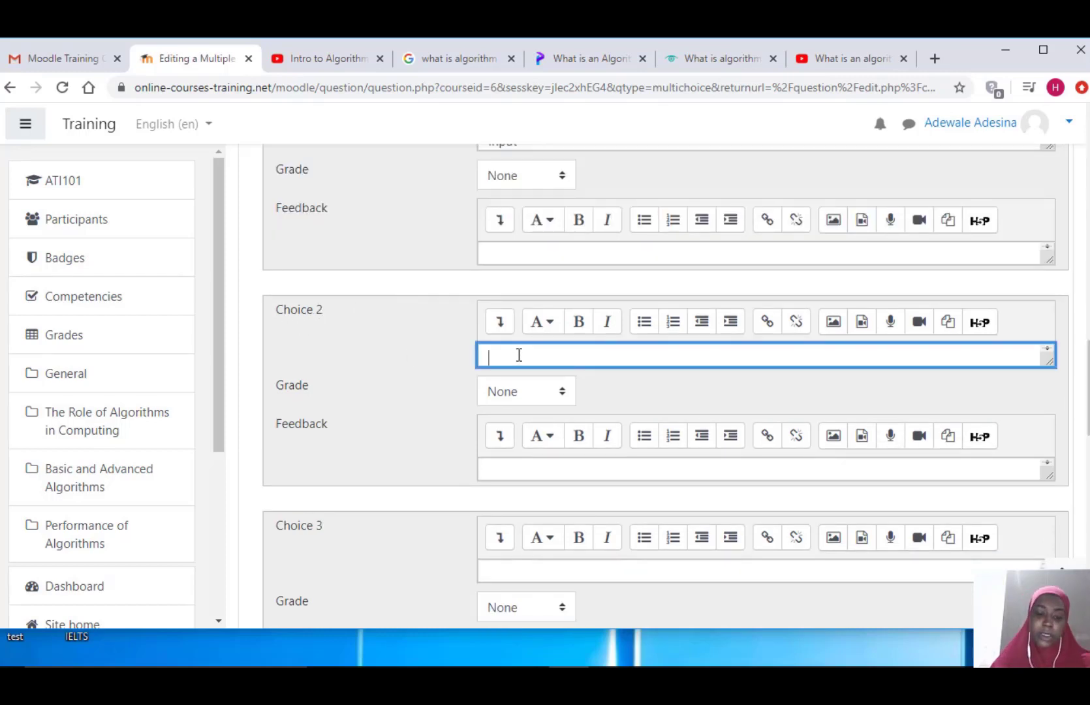
{"action": "type", "text": "Output"}
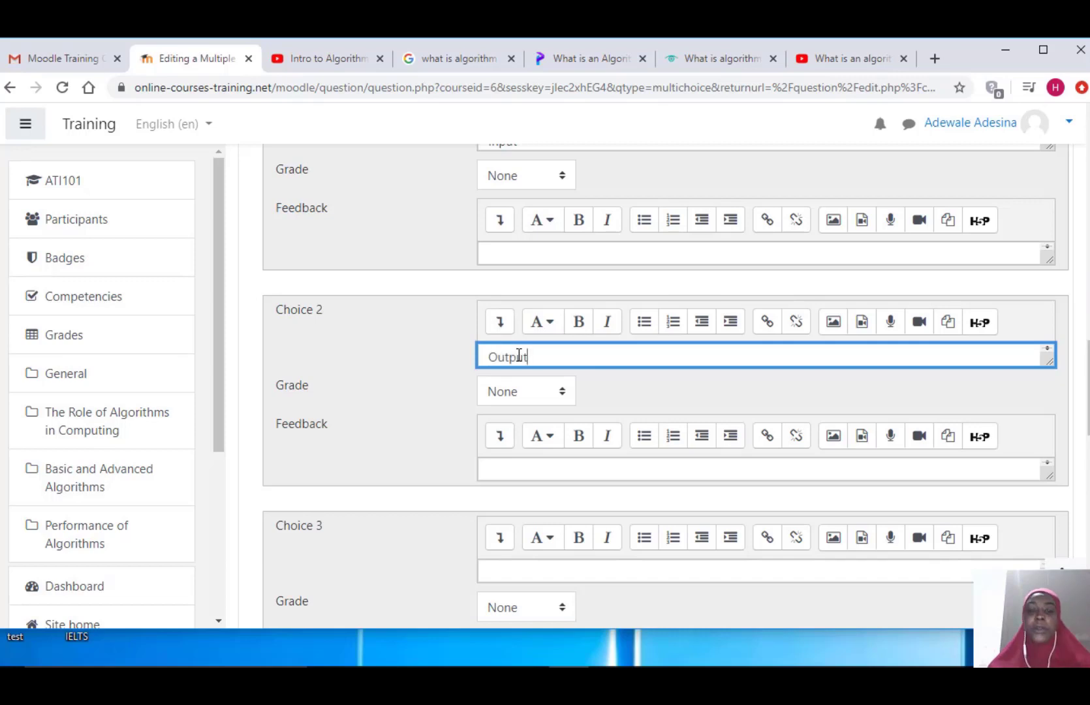
{"action": "left_click", "coordinate": [531, 392]}
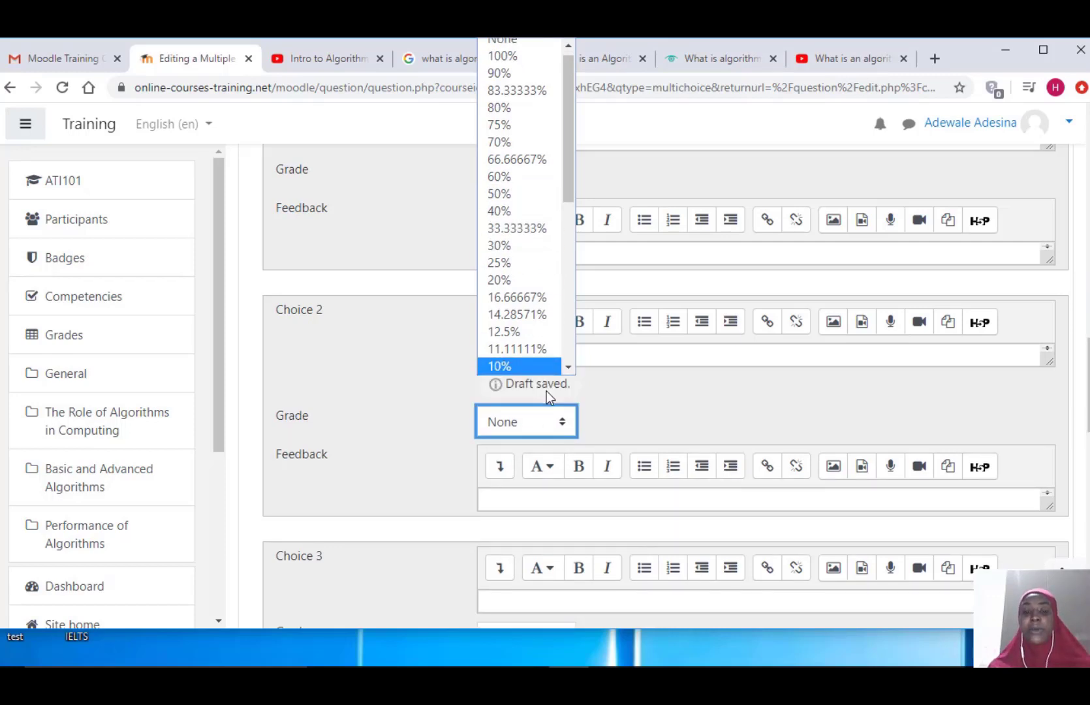
{"action": "left_click", "coordinate": [631, 414]}
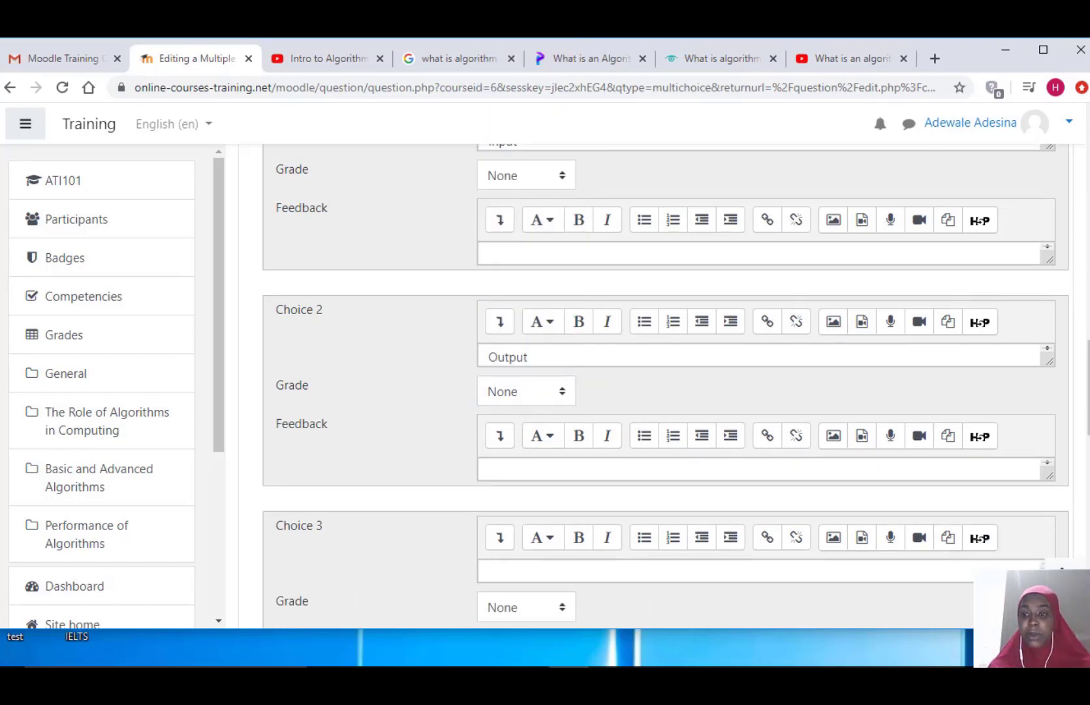
Enter "a,b and sequence of instruction" as the Choice 3 answer and set its grade to 100%
{"action": "scroll", "coordinate": [602, 460], "scroll_direction": "down", "scroll_amount": 2}
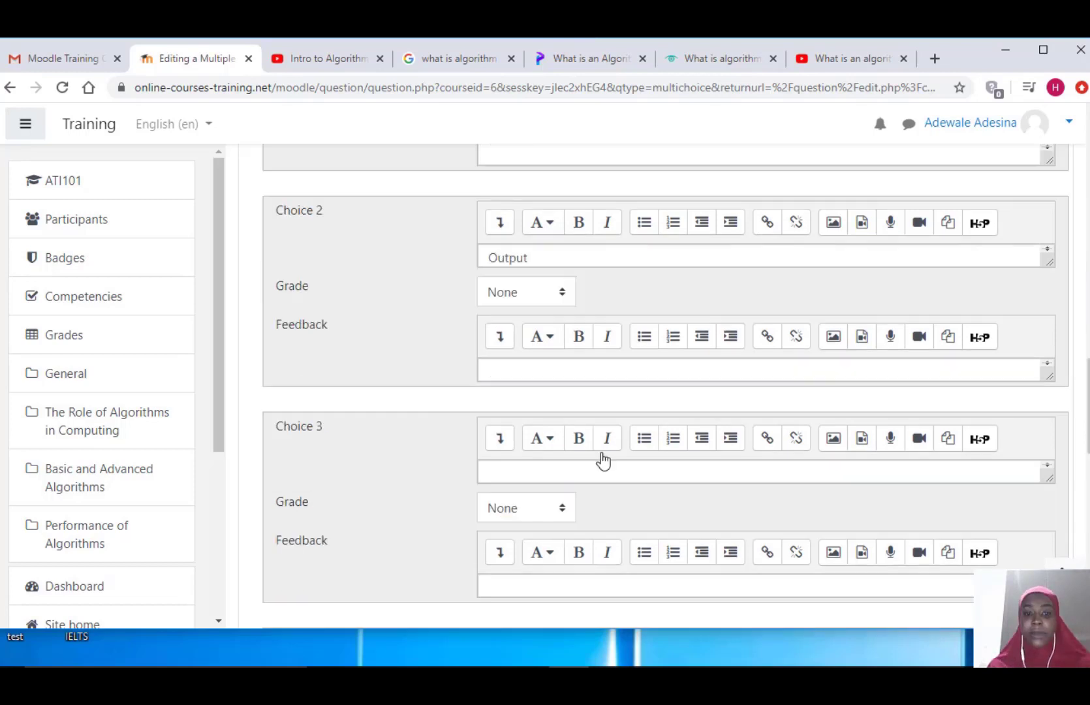
{"action": "left_click", "coordinate": [541, 473]}
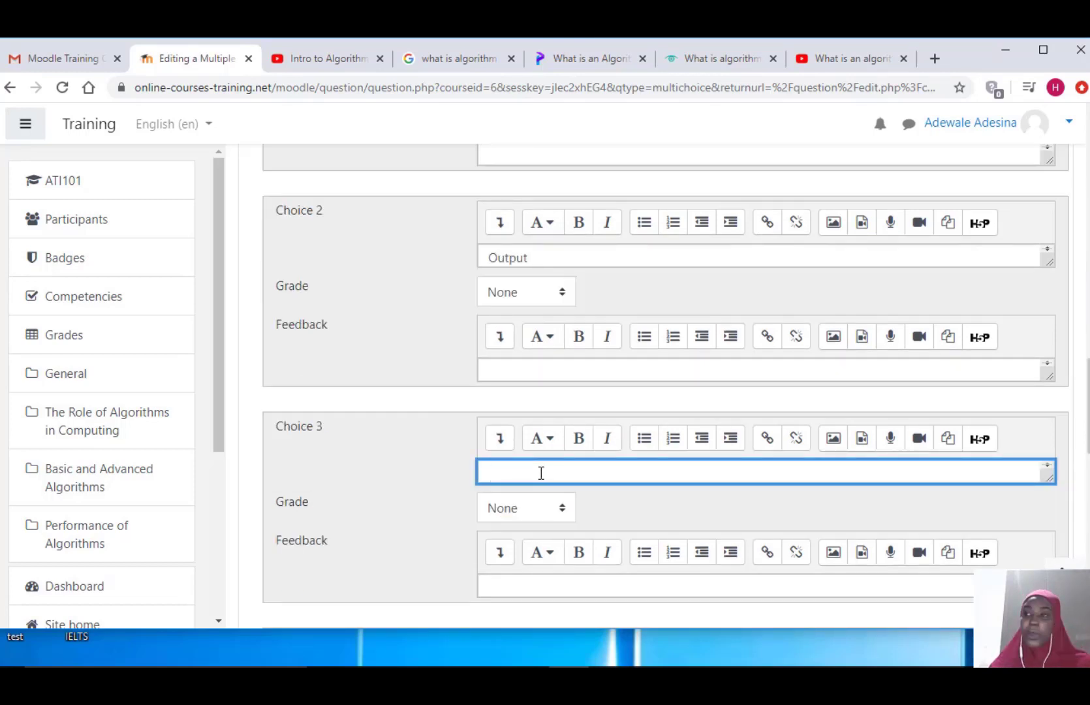
{"action": "type", "text": "a,b and sequence of instruction"}
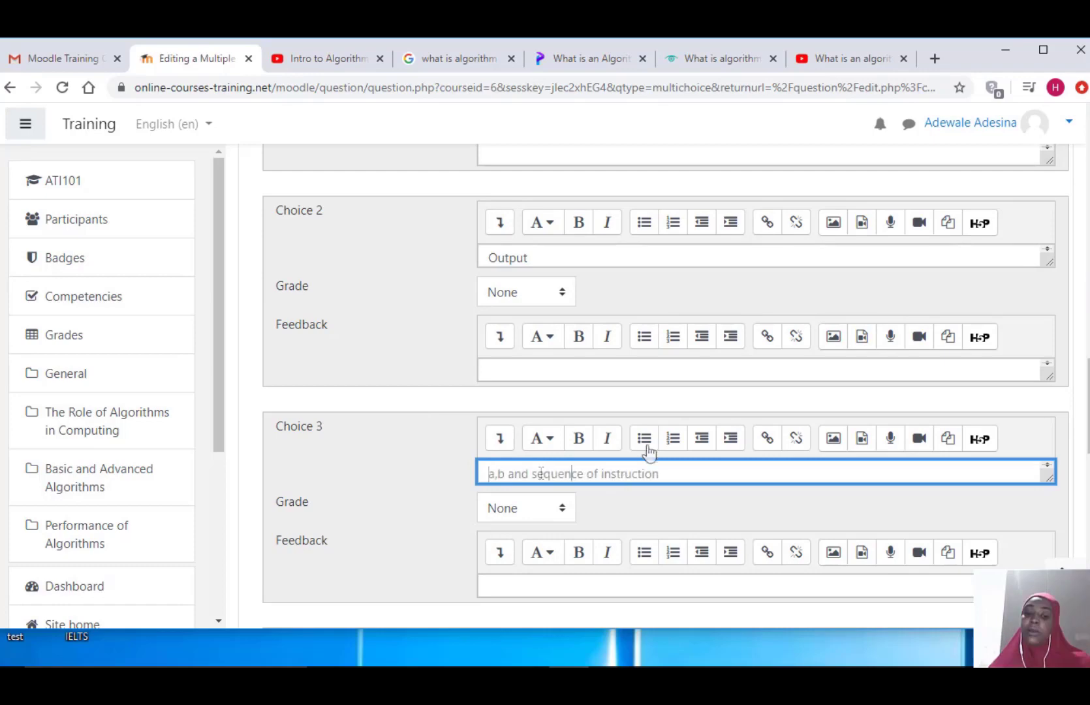
{"action": "scroll", "coordinate": [644, 451], "scroll_direction": "down", "scroll_amount": 9}
{"action": "scroll", "coordinate": [682, 332], "scroll_direction": "up", "scroll_amount": 10}
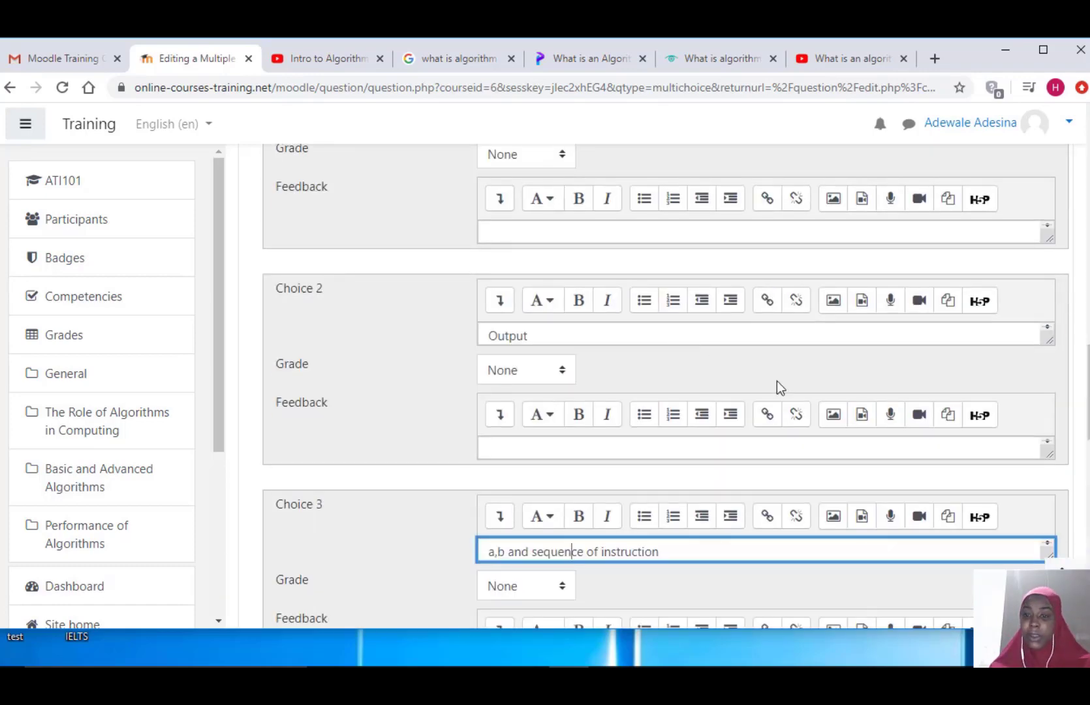
{"action": "scroll", "coordinate": [666, 385], "scroll_direction": "down", "scroll_amount": 2}
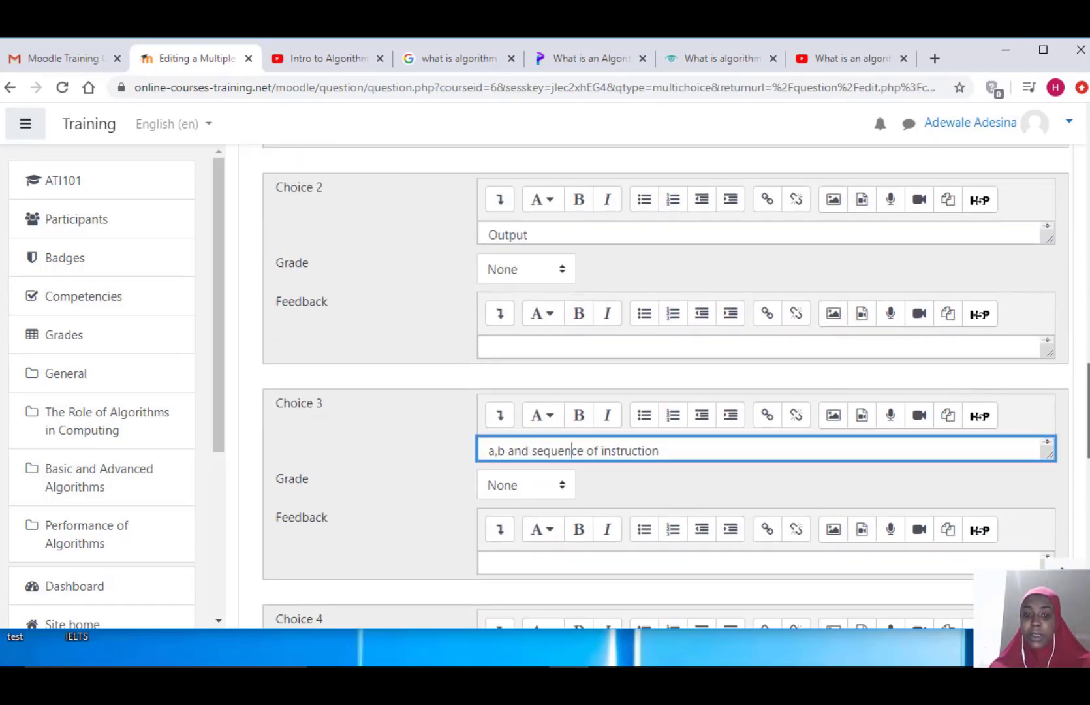
{"action": "left_click", "coordinate": [531, 450]}
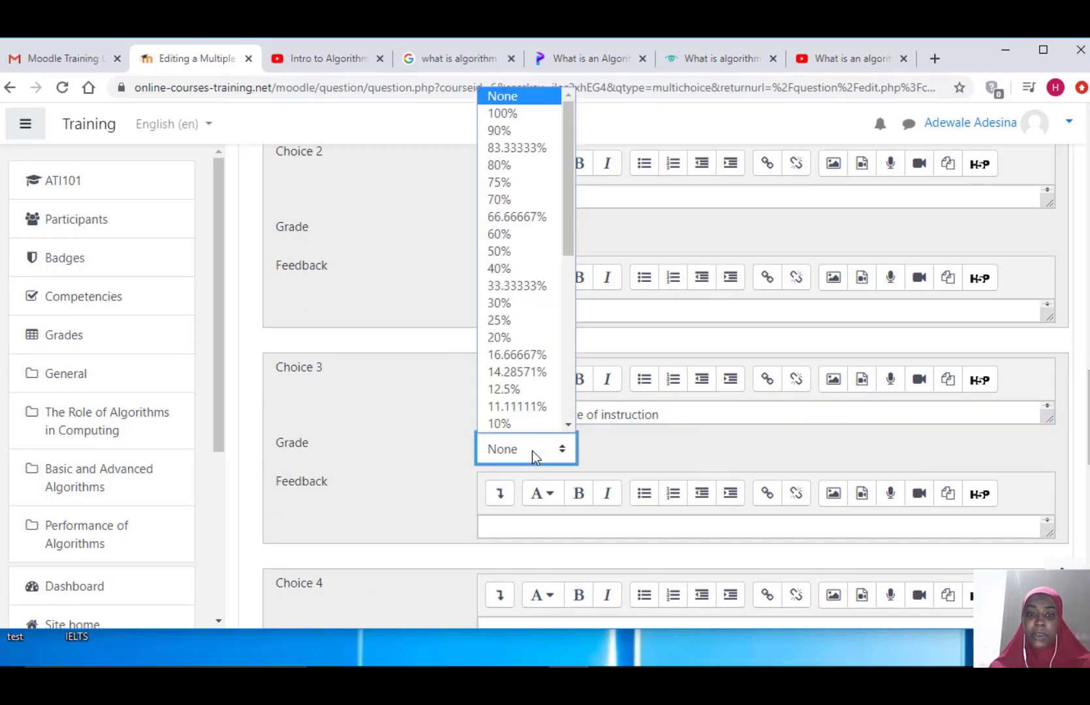
{"action": "scroll", "coordinate": [532, 293], "scroll_direction": "down", "scroll_amount": 1}
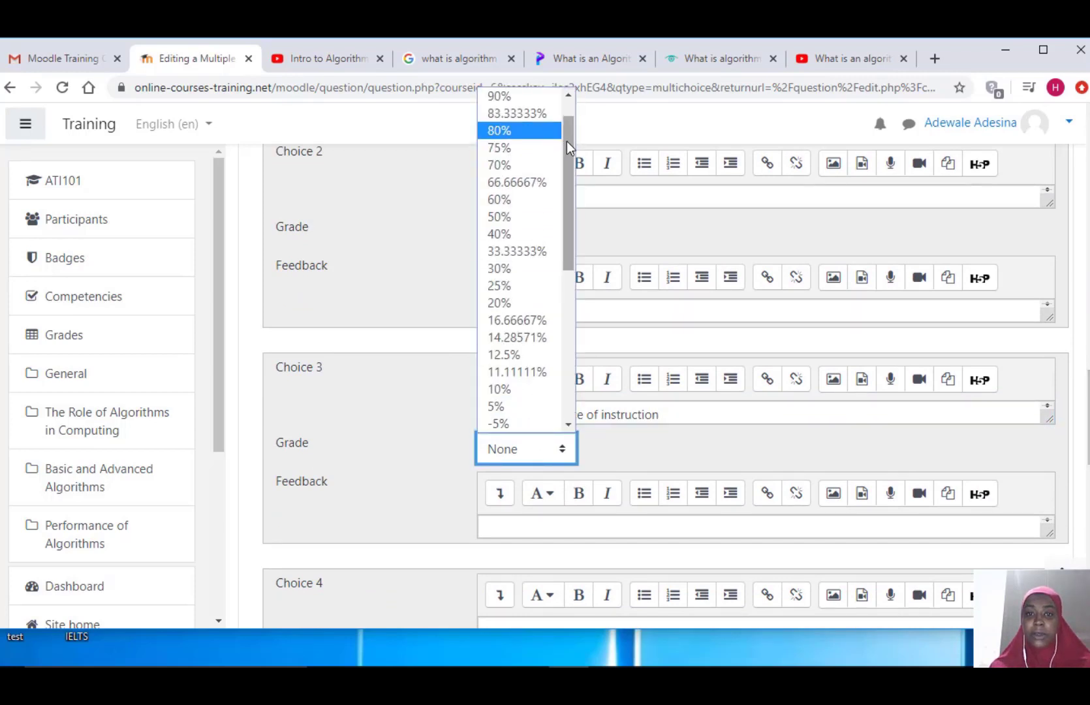
{"action": "left_click_drag", "start_coordinate": [566, 141], "coordinate": [567, 110]}
{"action": "left_click", "coordinate": [539, 114]}
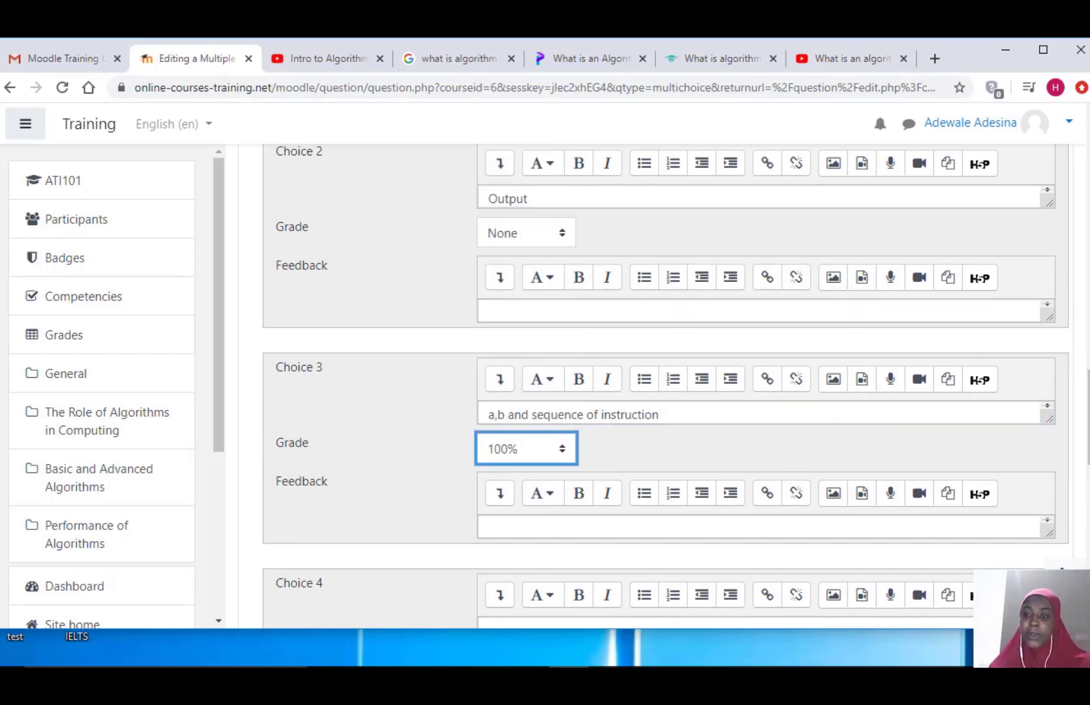
Expand the combined feedback section to check its default responses, and save the multiple choice question
{"action": "scroll", "coordinate": [666, 385], "scroll_direction": "down", "scroll_amount": 2}
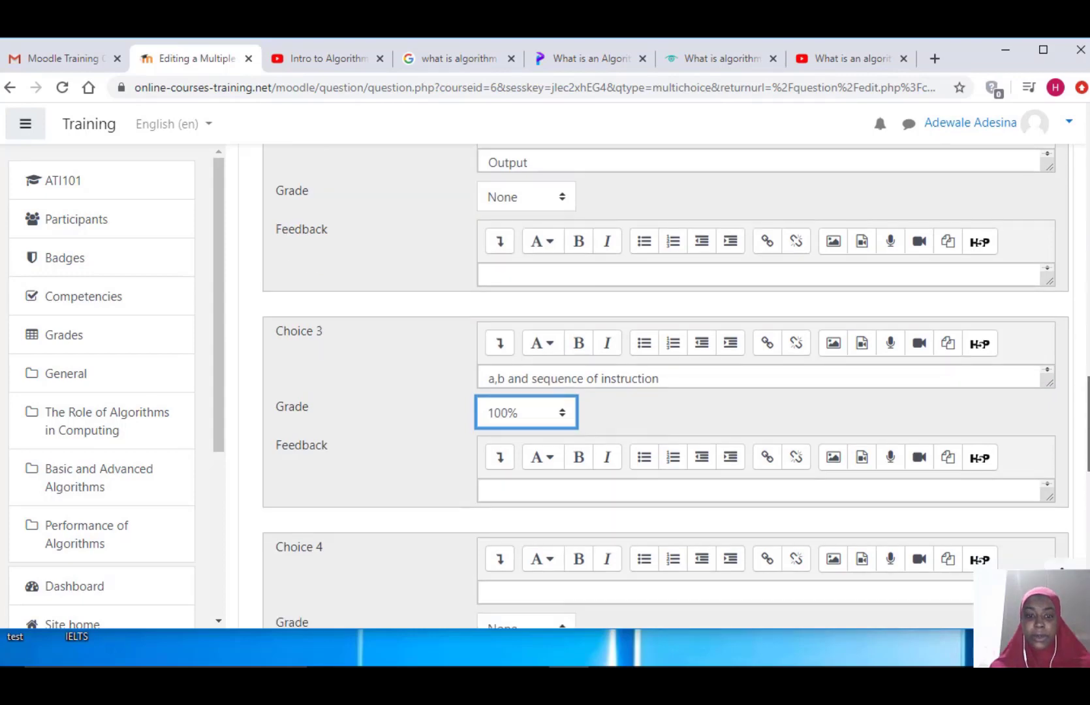
{"action": "scroll", "coordinate": [666, 385], "scroll_direction": "down", "scroll_amount": 4}
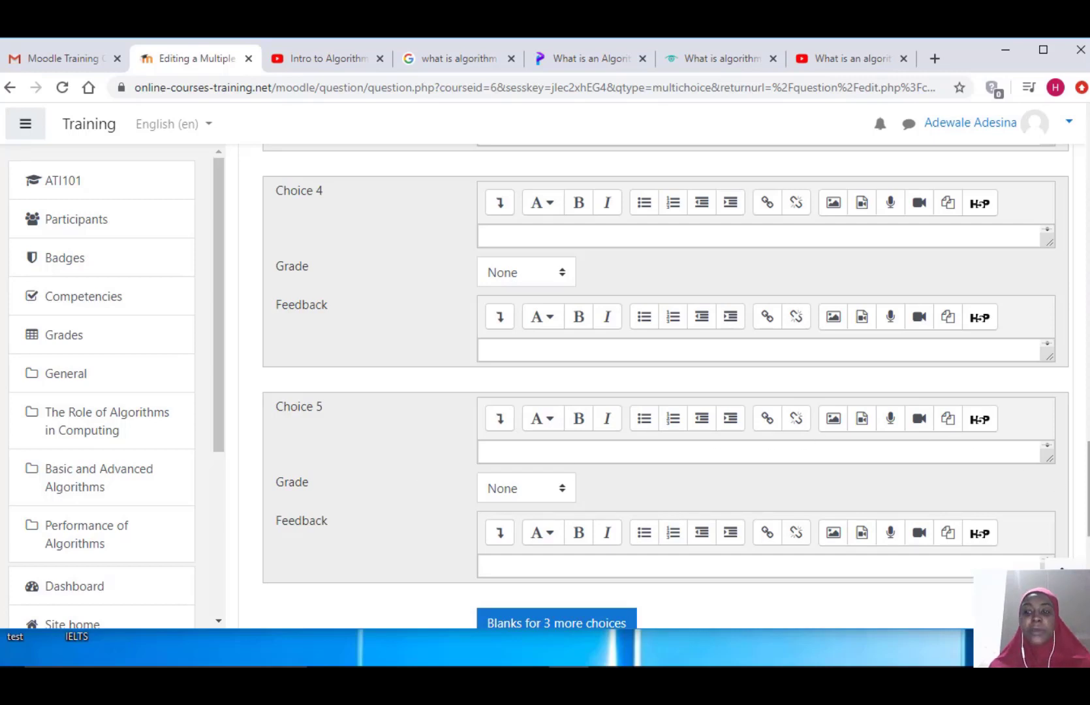
{"action": "scroll", "coordinate": [666, 385], "scroll_direction": "down", "scroll_amount": 2}
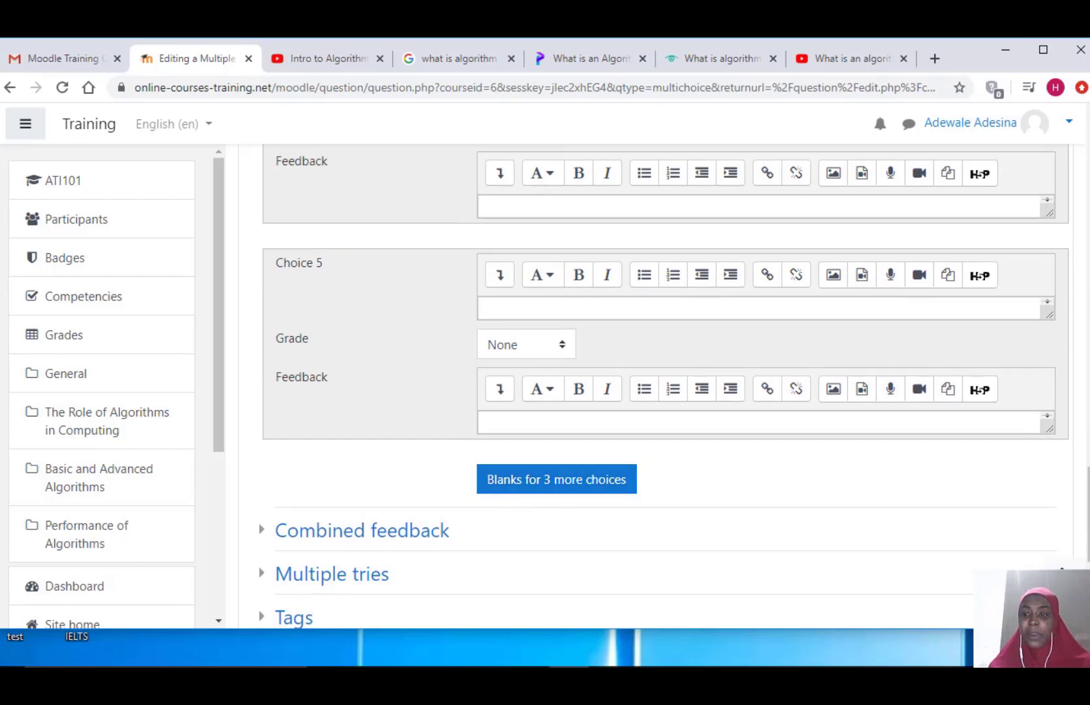
{"action": "scroll", "coordinate": [666, 385], "scroll_direction": "down", "scroll_amount": 2}
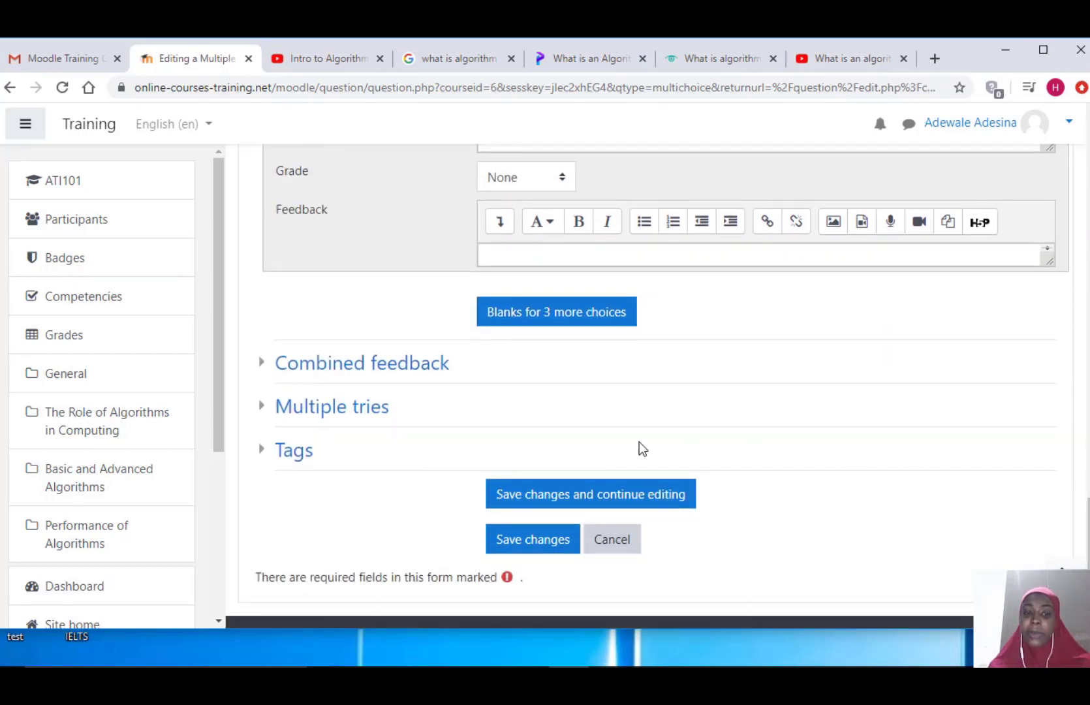
{"action": "left_click", "coordinate": [329, 366]}
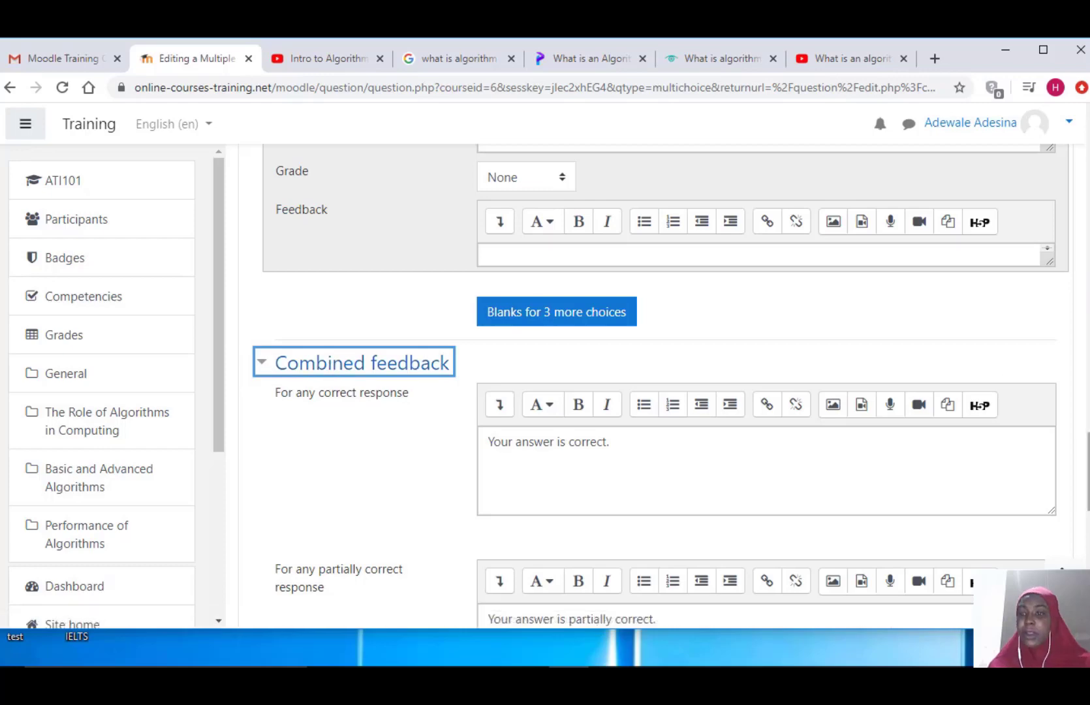
{"action": "scroll", "coordinate": [329, 368], "scroll_direction": "down", "scroll_amount": 5}
{"action": "scroll", "coordinate": [754, 432], "scroll_direction": "down", "scroll_amount": 3}
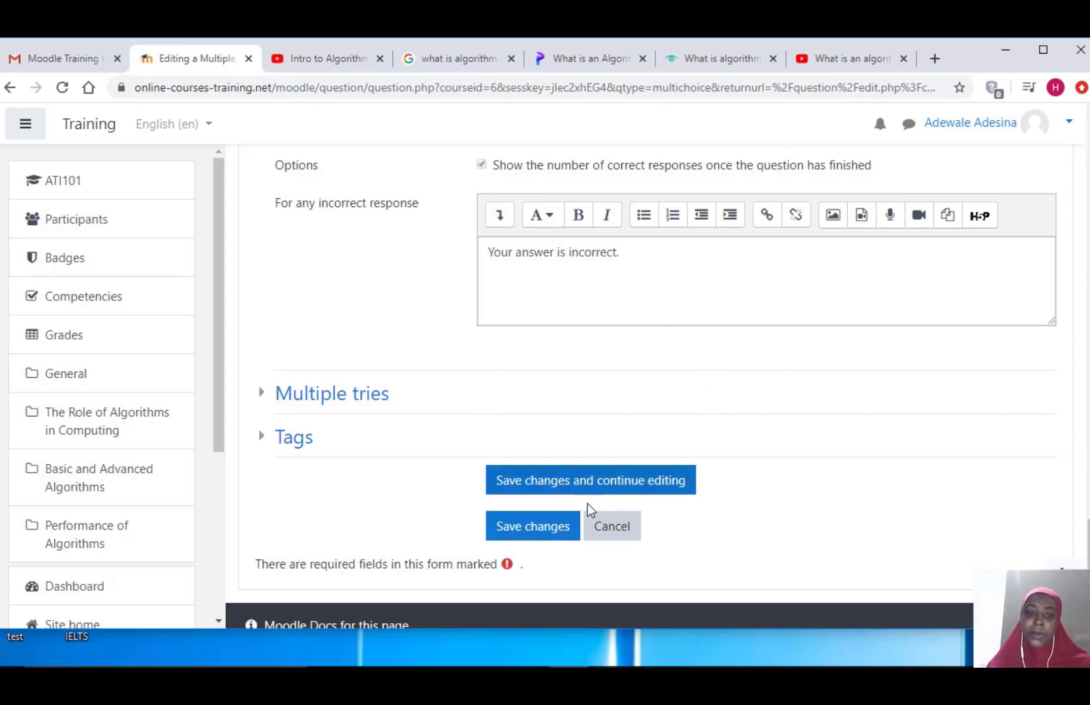
{"action": "left_click", "coordinate": [532, 532]}
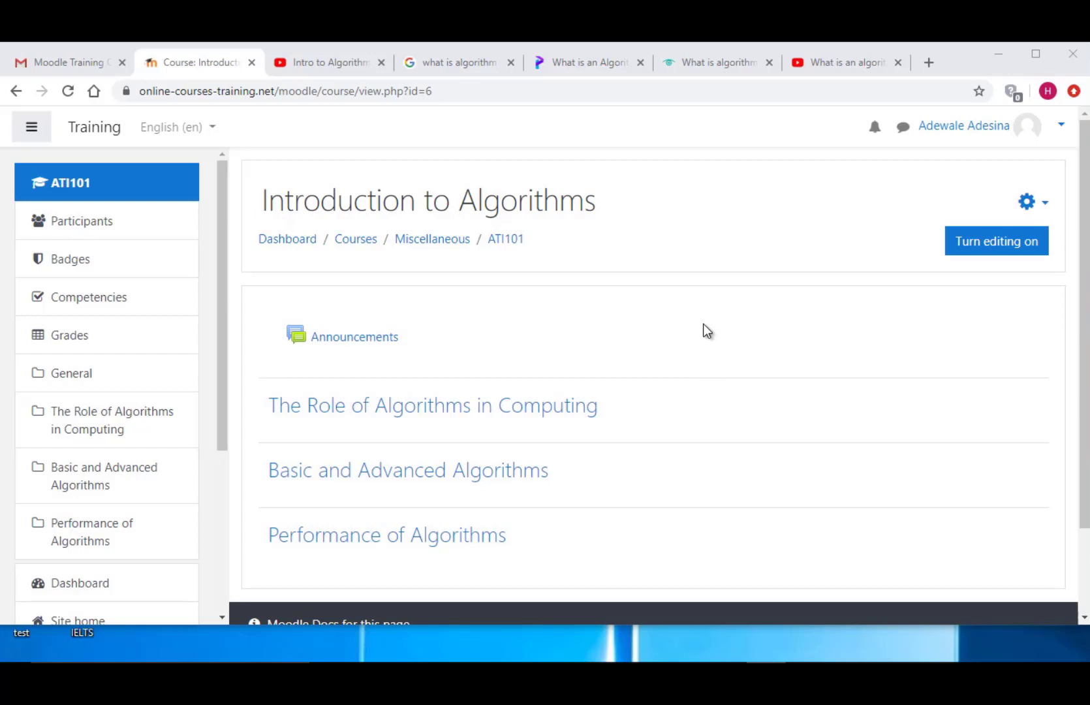
Turn on editing for the Introduction to Algorithms course and open the activity chooser for The Role of Algorithms in Computing
{"action": "left_click", "coordinate": [990, 243]}
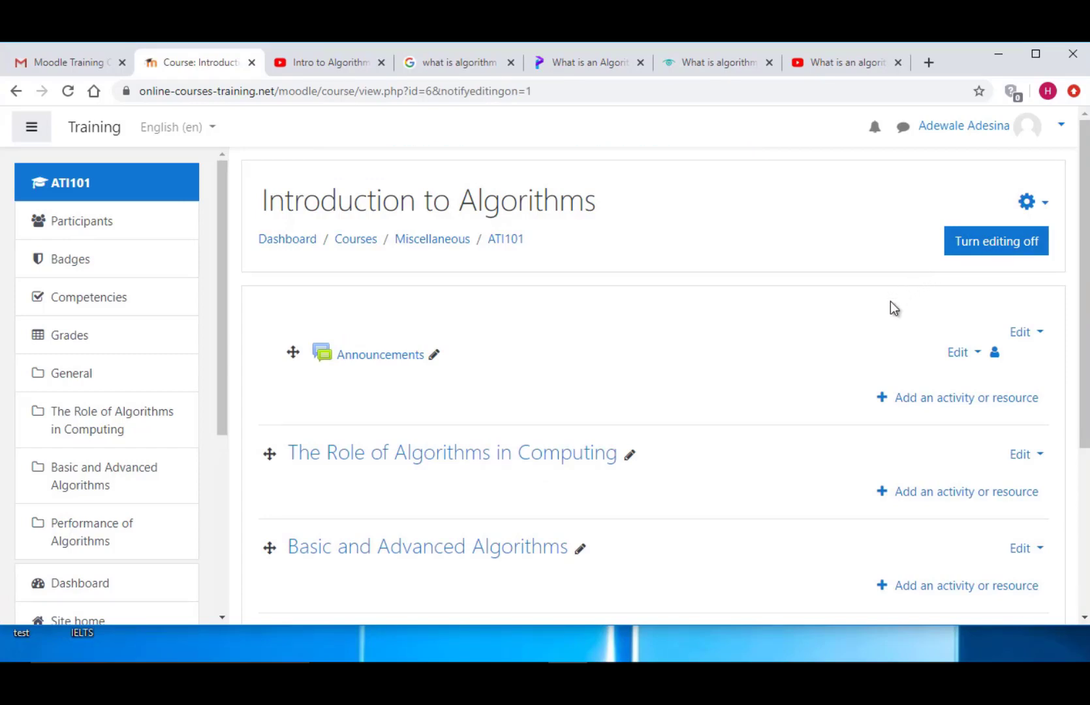
{"action": "scroll", "coordinate": [893, 307], "scroll_direction": "down", "scroll_amount": 5}
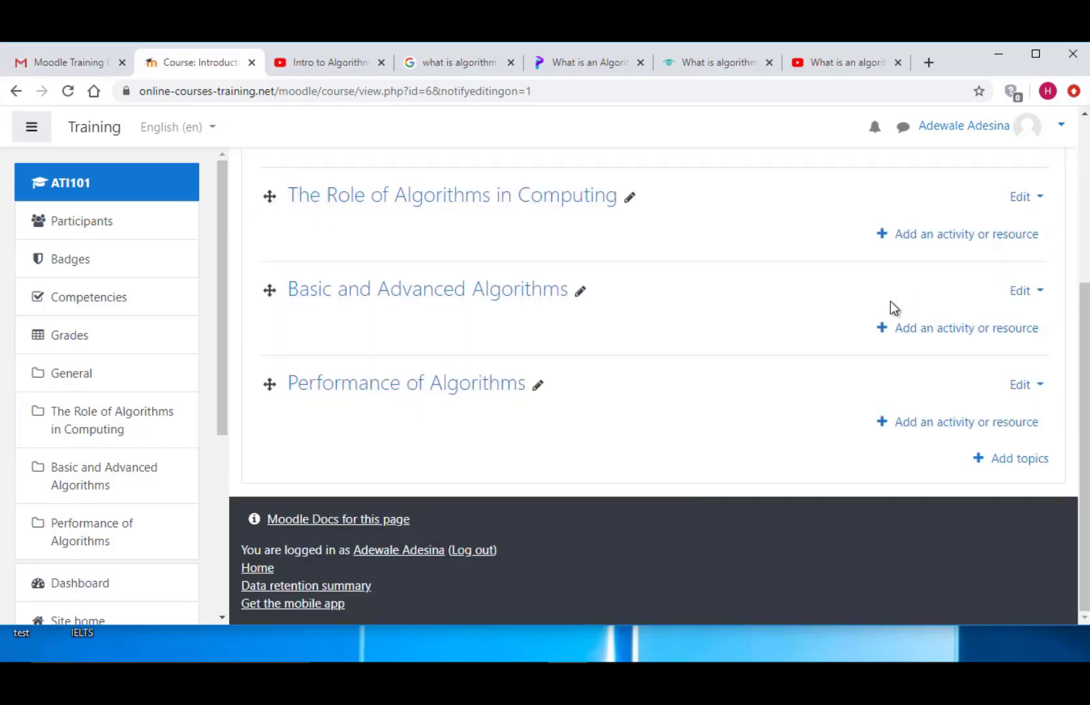
{"action": "left_click_drag", "start_coordinate": [1083, 340], "coordinate": [1085, 260]}
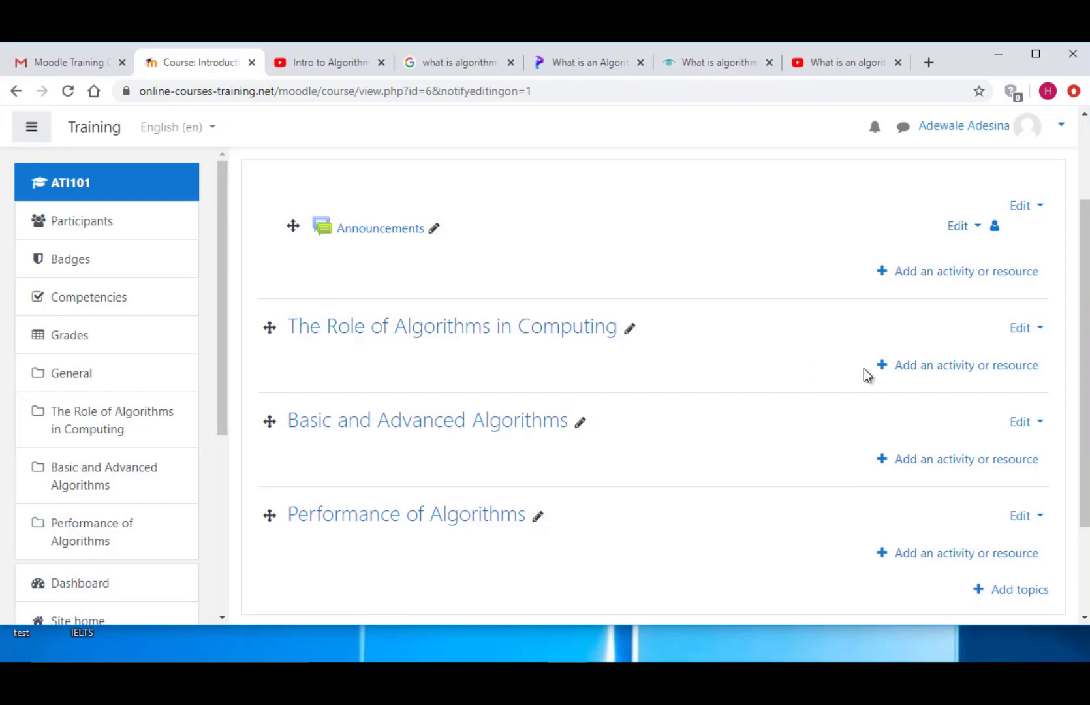
{"action": "left_click", "coordinate": [967, 375]}
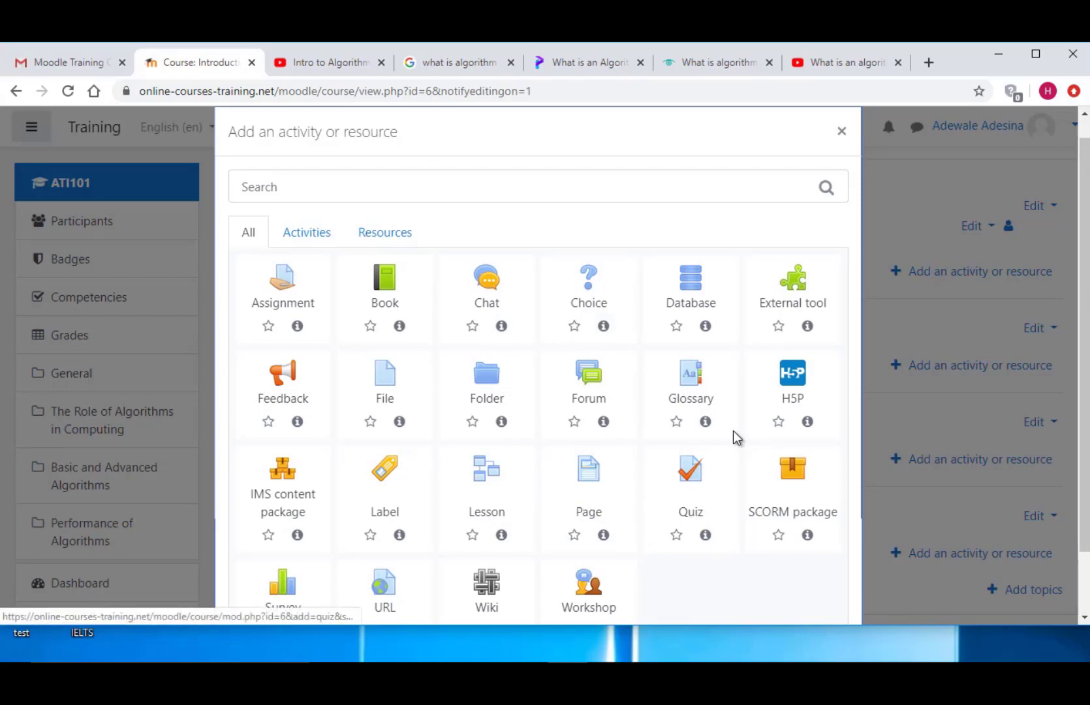
Add a Quiz activity to The Role of Algorithms in Computing and name it "Algorithm Quiz"
{"action": "left_click", "coordinate": [696, 478]}
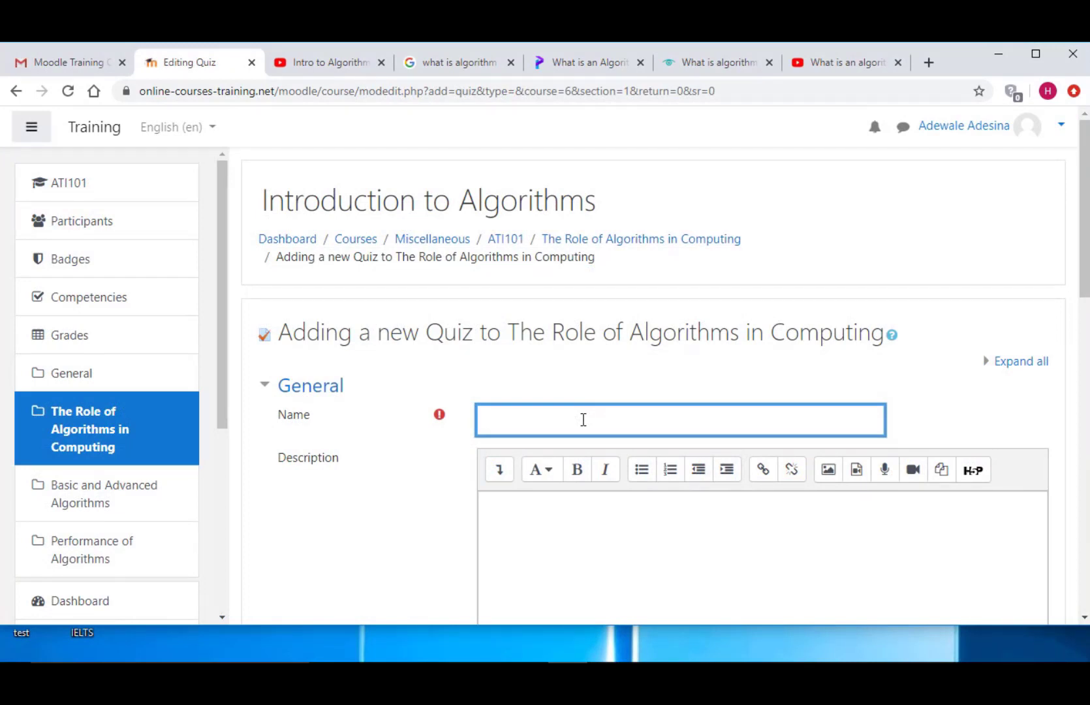
{"action": "type", "text": "Algorithm Quis"}
{"action": "key", "text": "BackSpace"}
{"action": "type", "text": "z"}
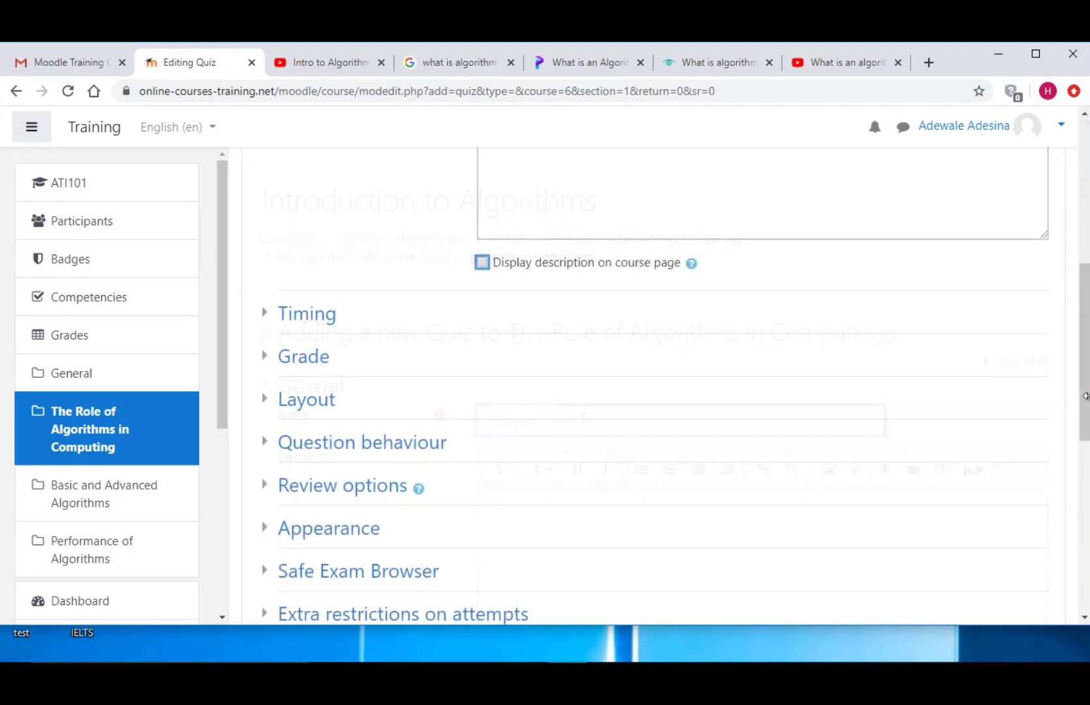
Enable the quiz's opening and closing dates in the Timing settings, and set the opening to 10 August 2020 at 00:00
{"action": "left_click", "coordinate": [314, 315]}
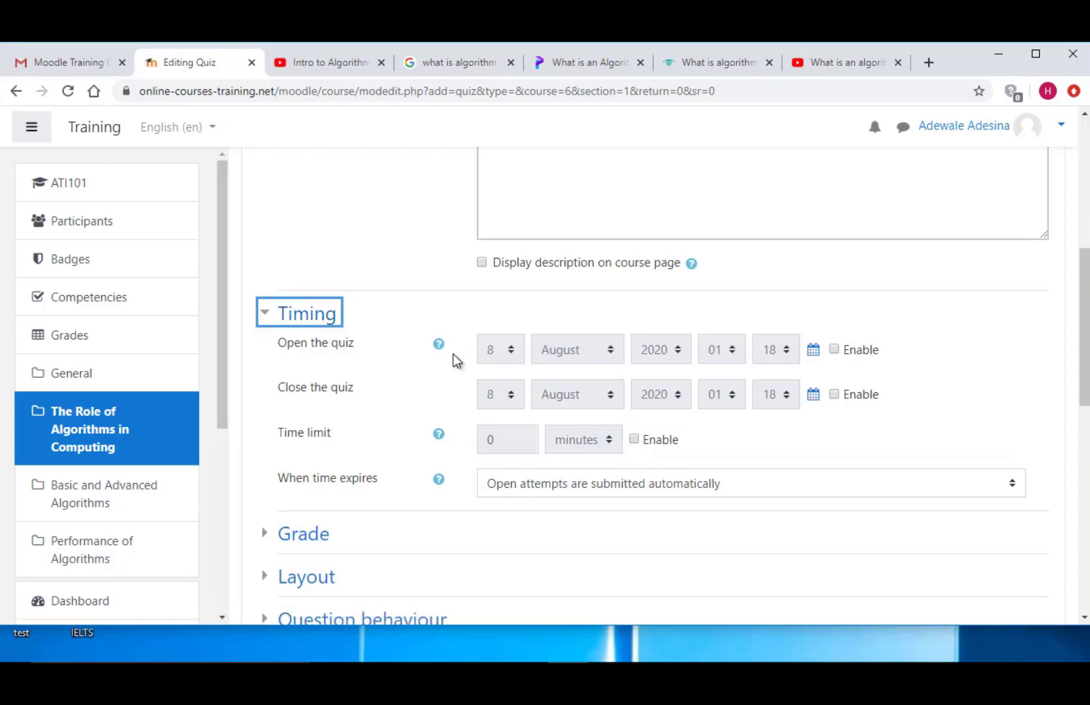
{"action": "left_click", "coordinate": [834, 350]}
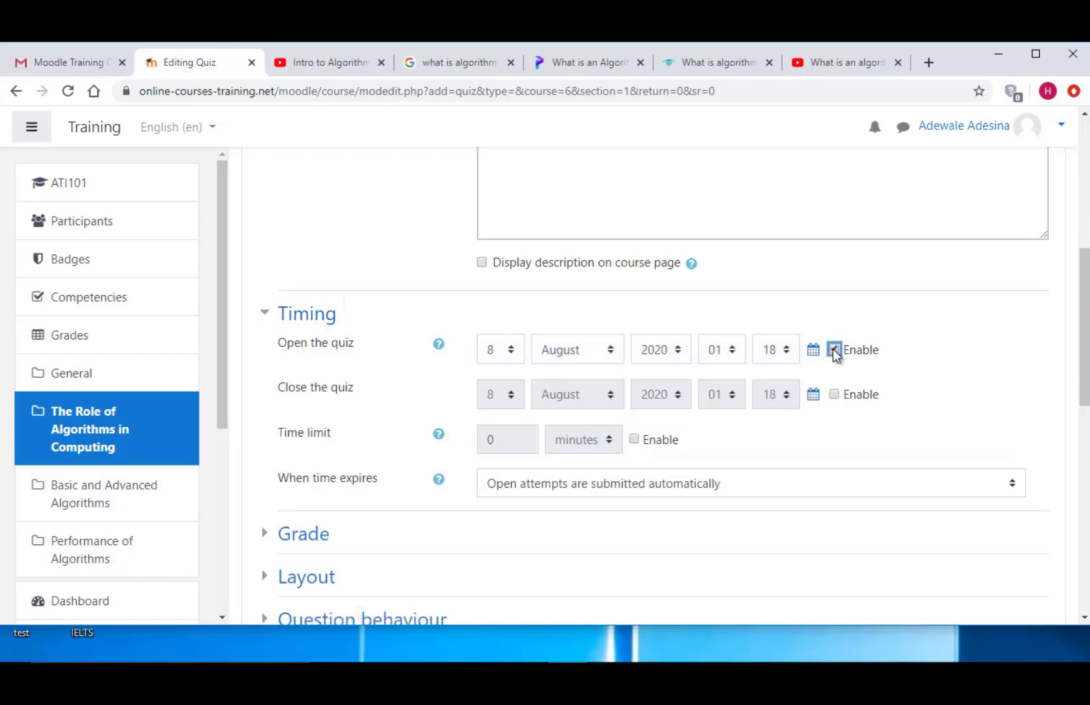
{"action": "left_click", "coordinate": [835, 395]}
{"action": "left_click", "coordinate": [502, 353]}
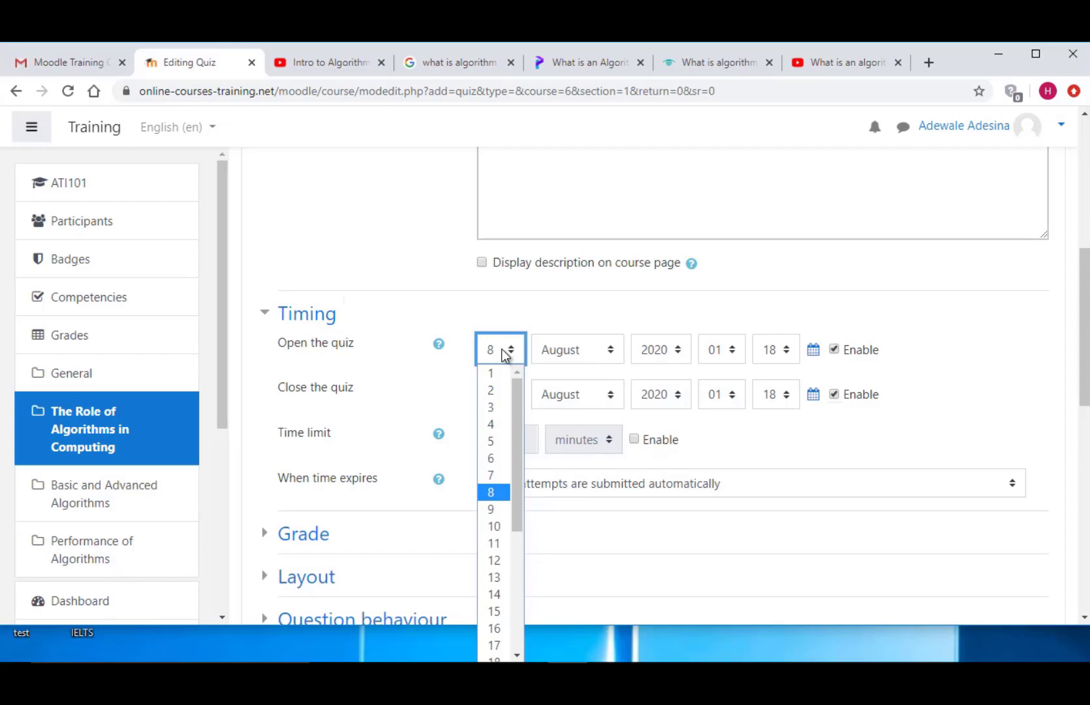
{"action": "left_click", "coordinate": [493, 526]}
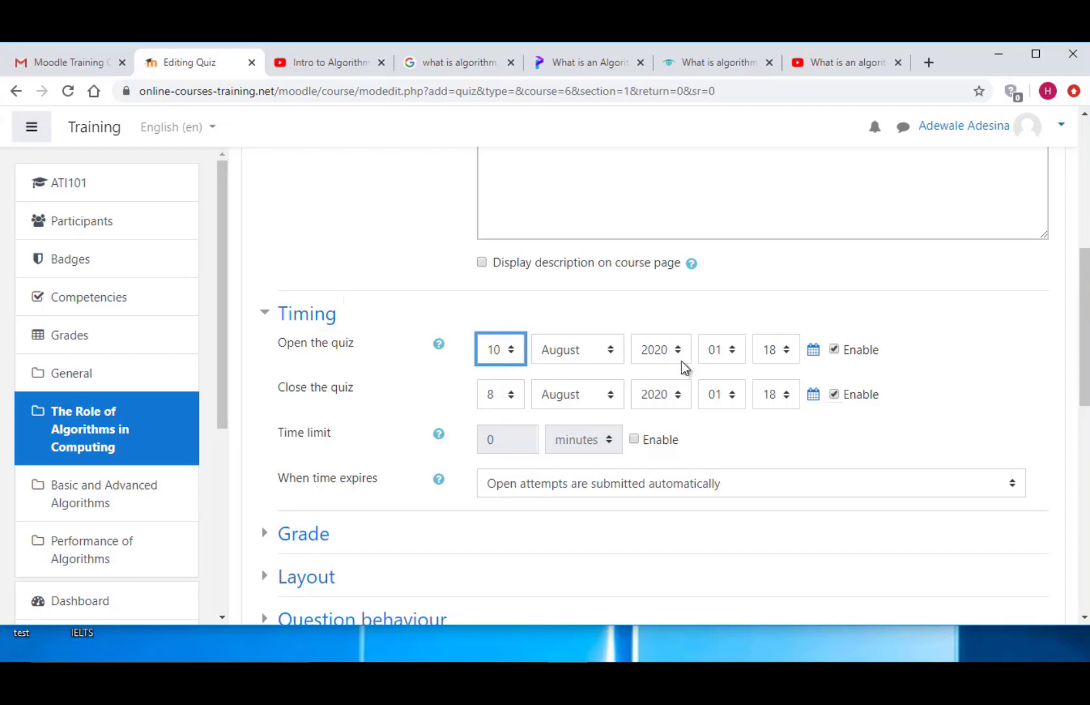
{"action": "left_click", "coordinate": [725, 352]}
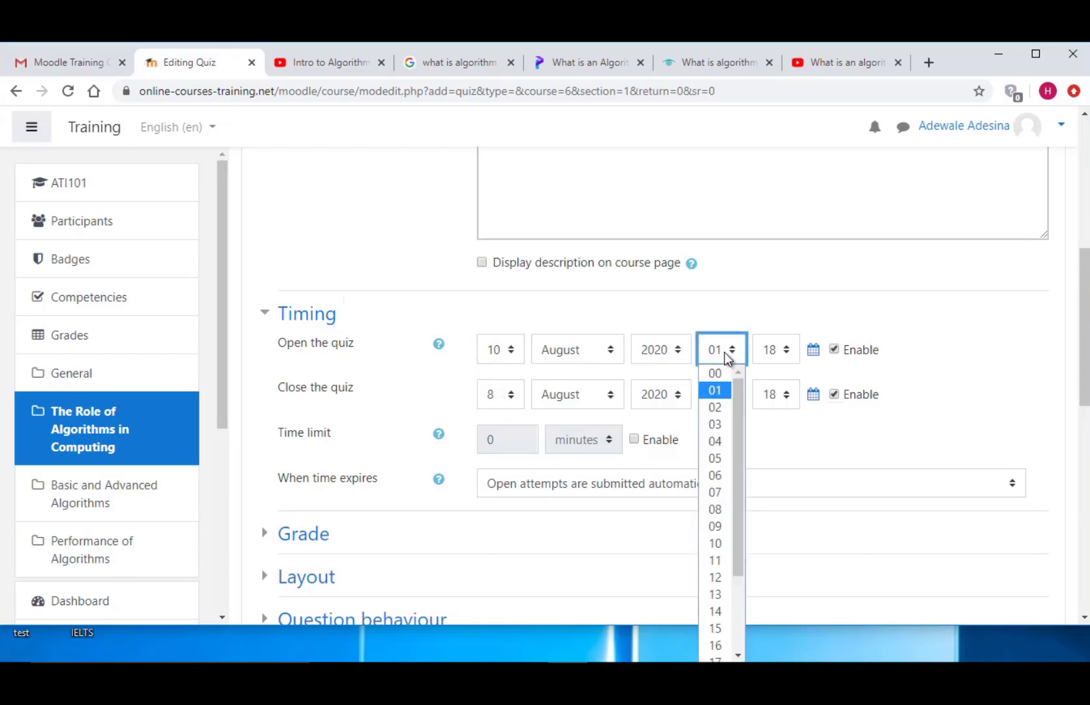
{"action": "left_click", "coordinate": [721, 375]}
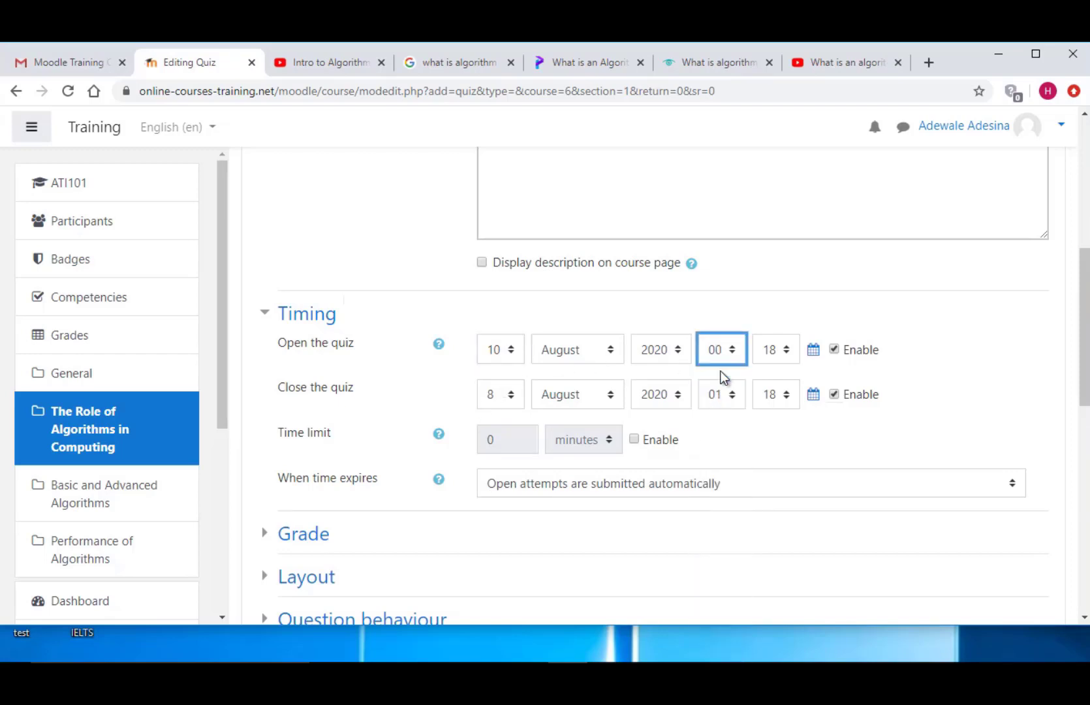
{"action": "left_click", "coordinate": [771, 353]}
{"action": "scroll", "coordinate": [786, 409], "scroll_direction": "up", "scroll_amount": 2}
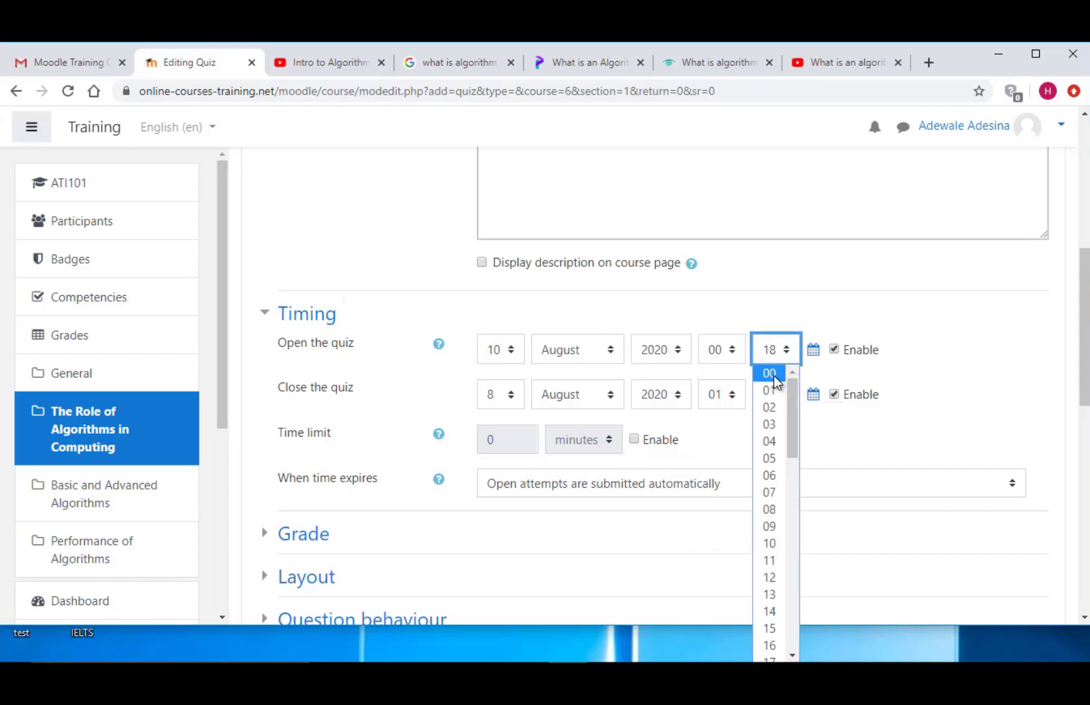
{"action": "left_click", "coordinate": [771, 375]}
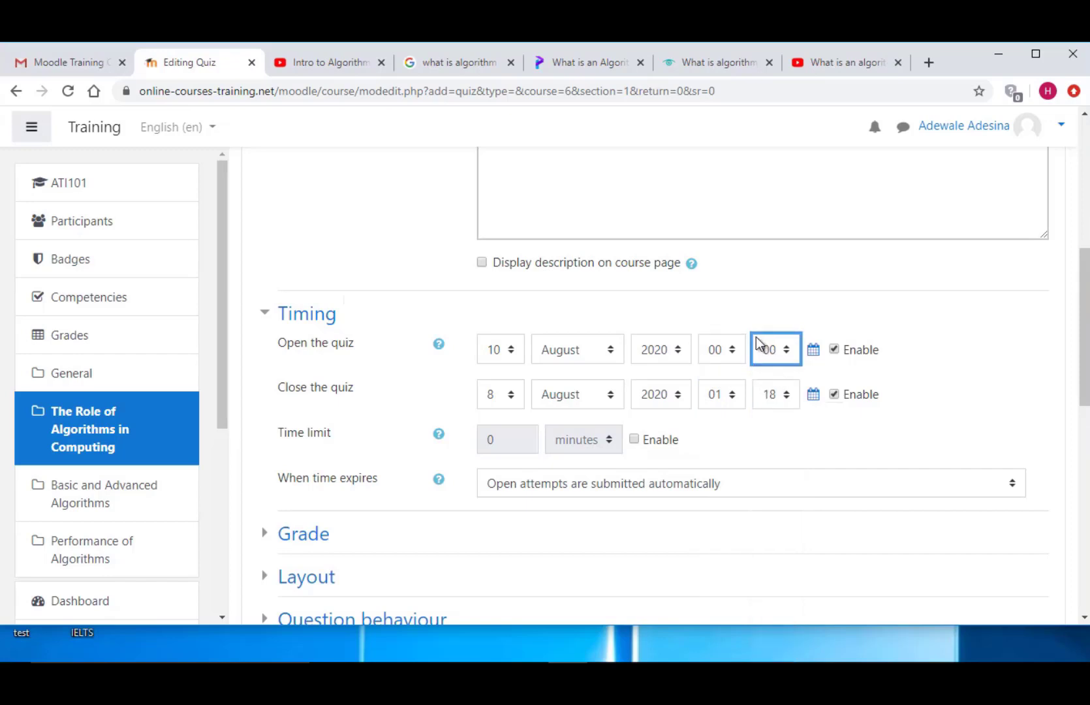
Set the quiz's closing date and time to 13 August 2020 at 23:59
{"action": "left_click", "coordinate": [504, 396]}
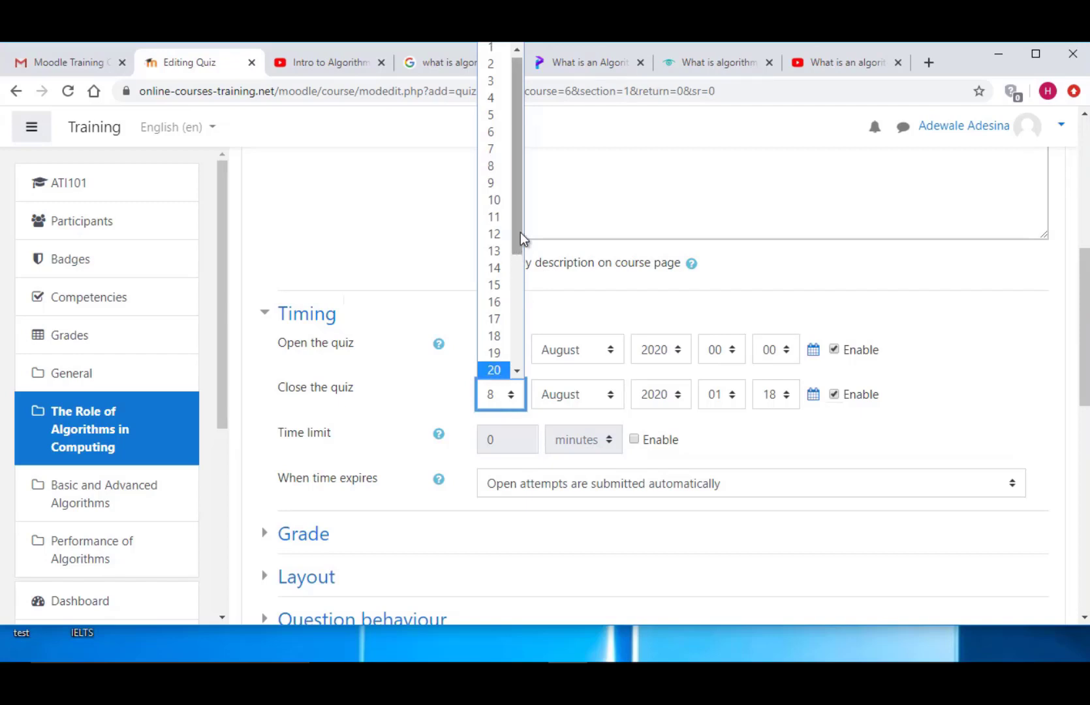
{"action": "left_click", "coordinate": [488, 251]}
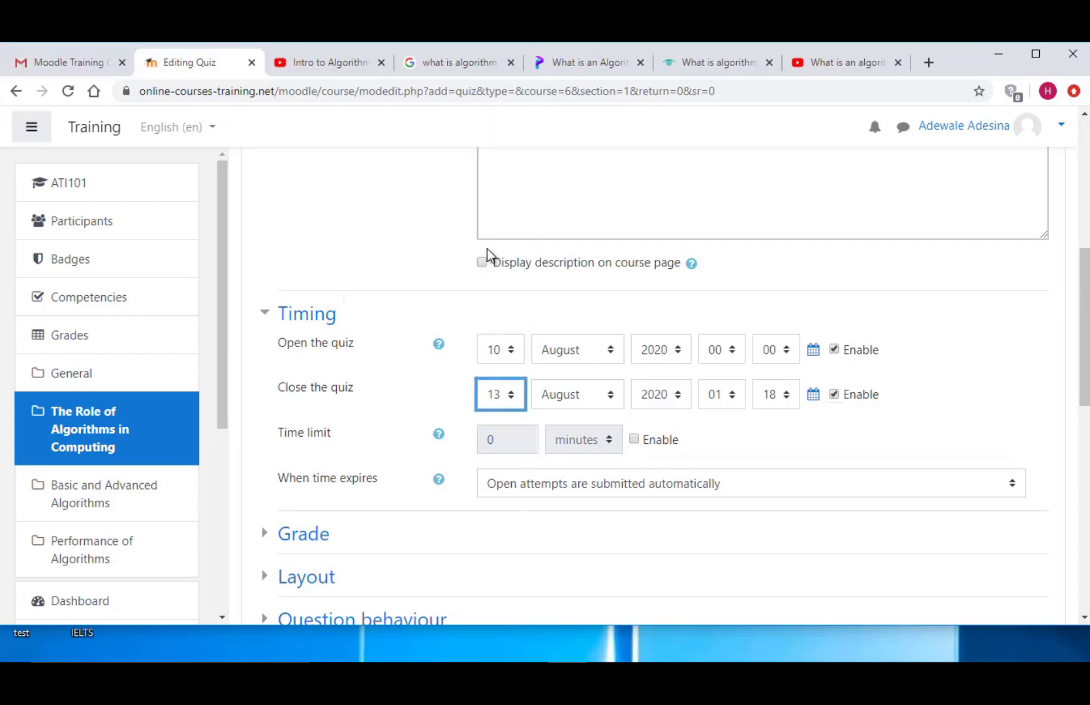
{"action": "left_click", "coordinate": [724, 397]}
{"action": "type", "text": "23"}
{"action": "left_click", "coordinate": [774, 397]}
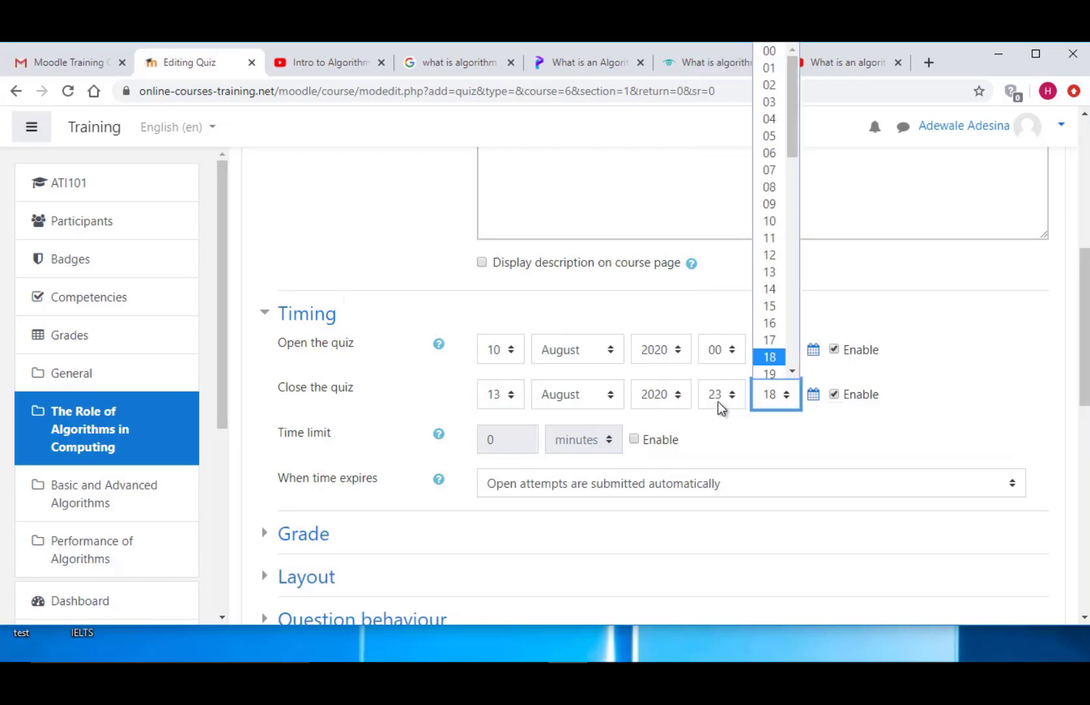
{"action": "left_click_drag", "start_coordinate": [789, 151], "coordinate": [794, 374]}
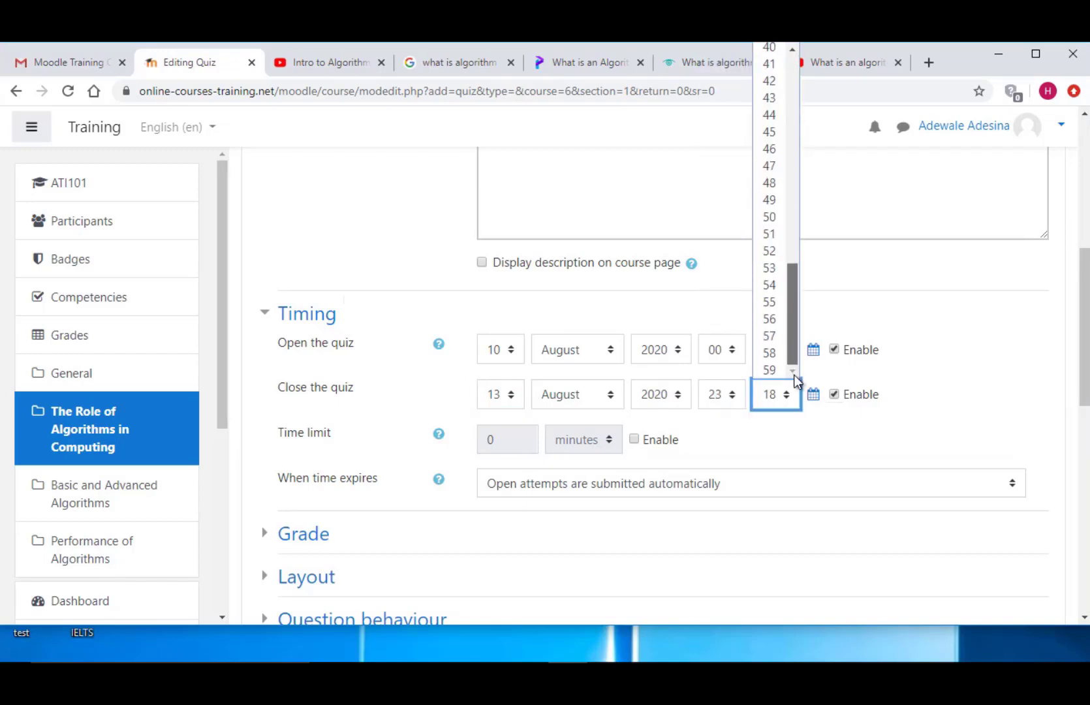
{"action": "left_click", "coordinate": [785, 376]}
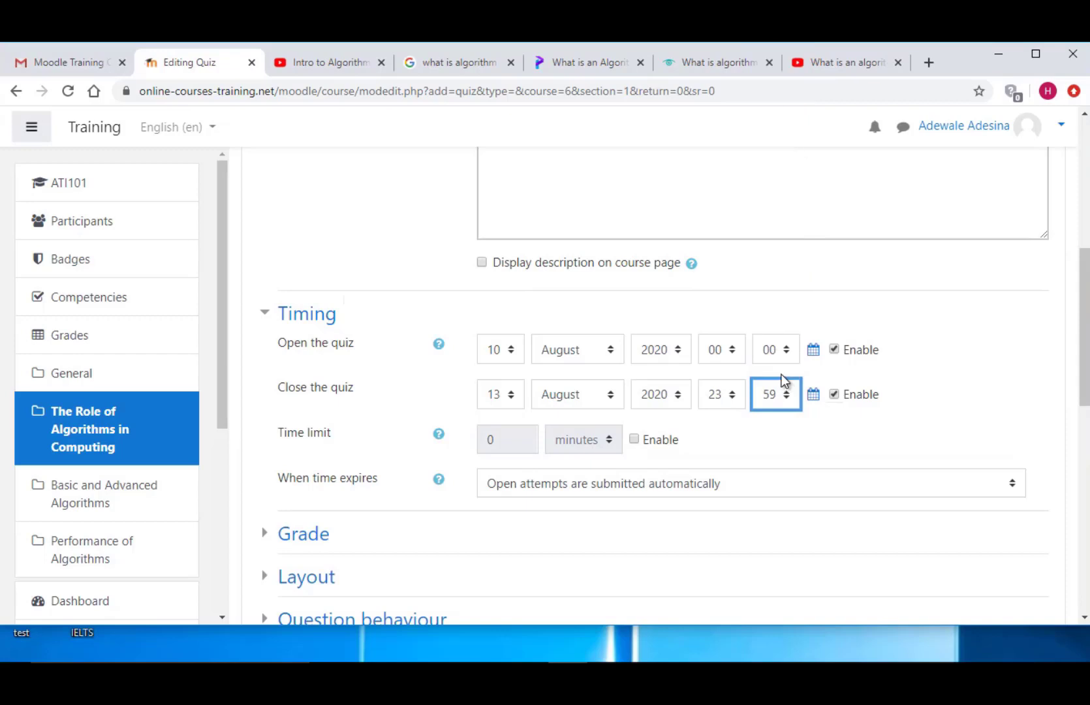
{"action": "left_click", "coordinate": [634, 438]}
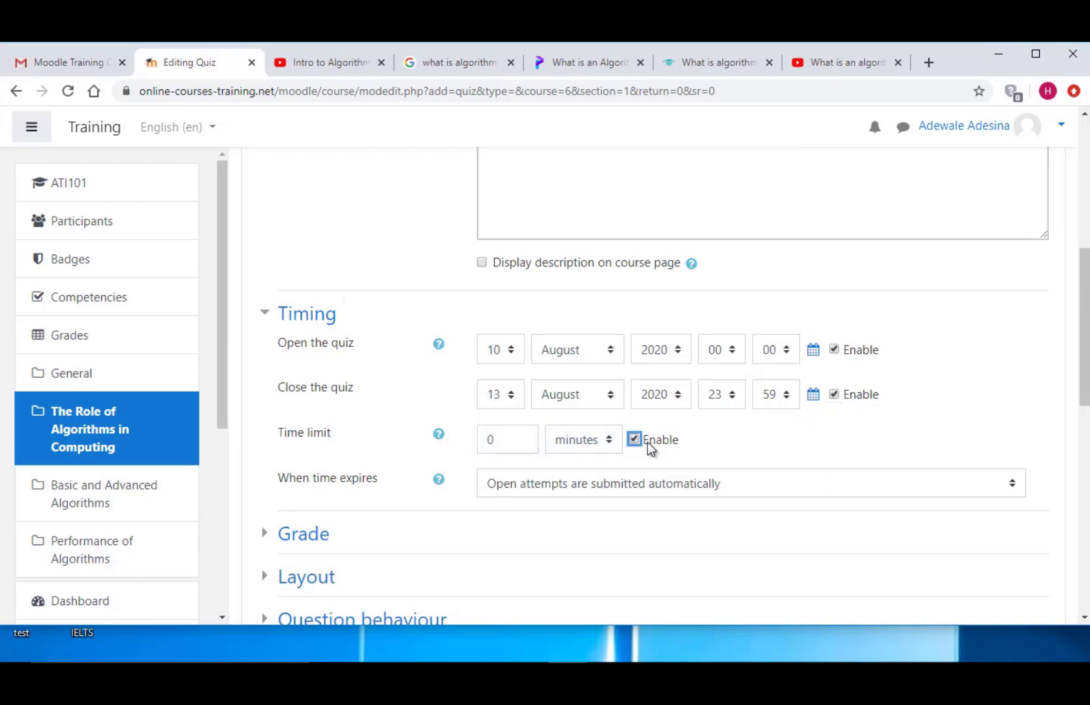
{"action": "left_click", "coordinate": [595, 441]}
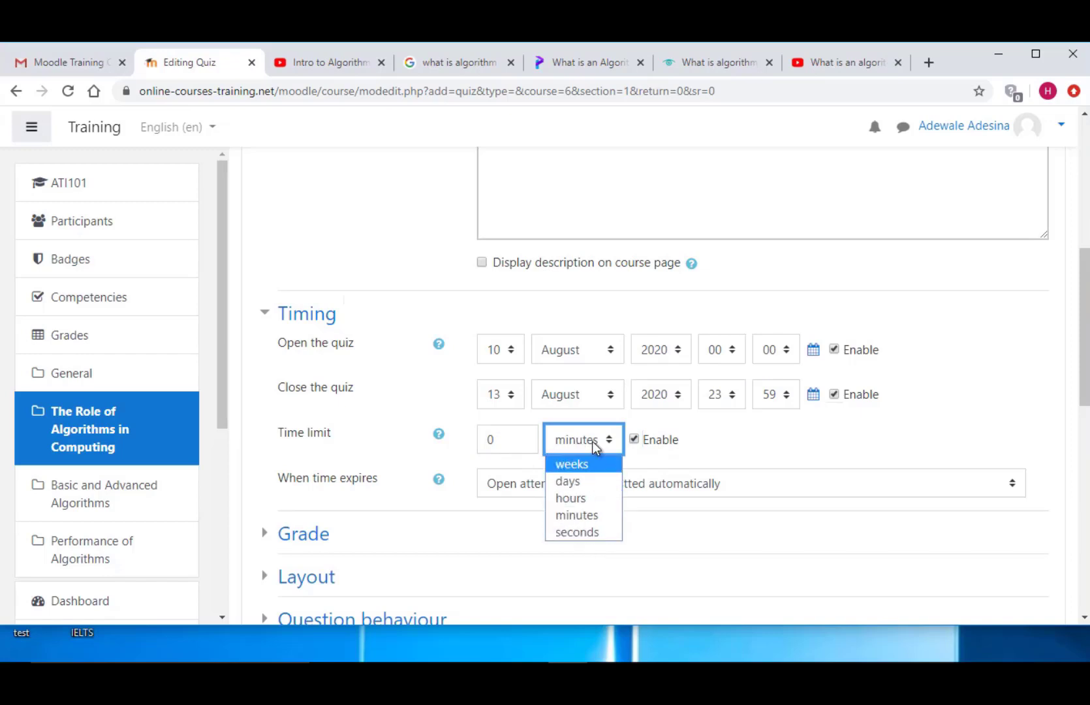
{"action": "left_click", "coordinate": [633, 440]}
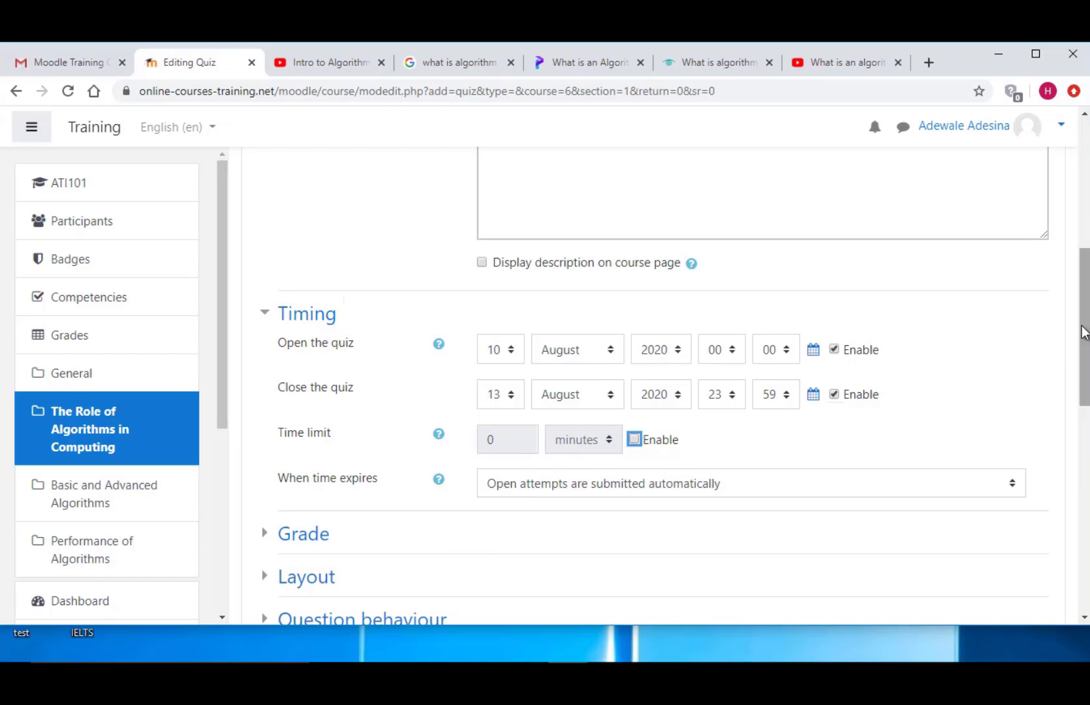
Examine the options for what happens when time expires, and read the help for that setting
{"action": "left_click_drag", "start_coordinate": [1084, 330], "coordinate": [1085, 371]}
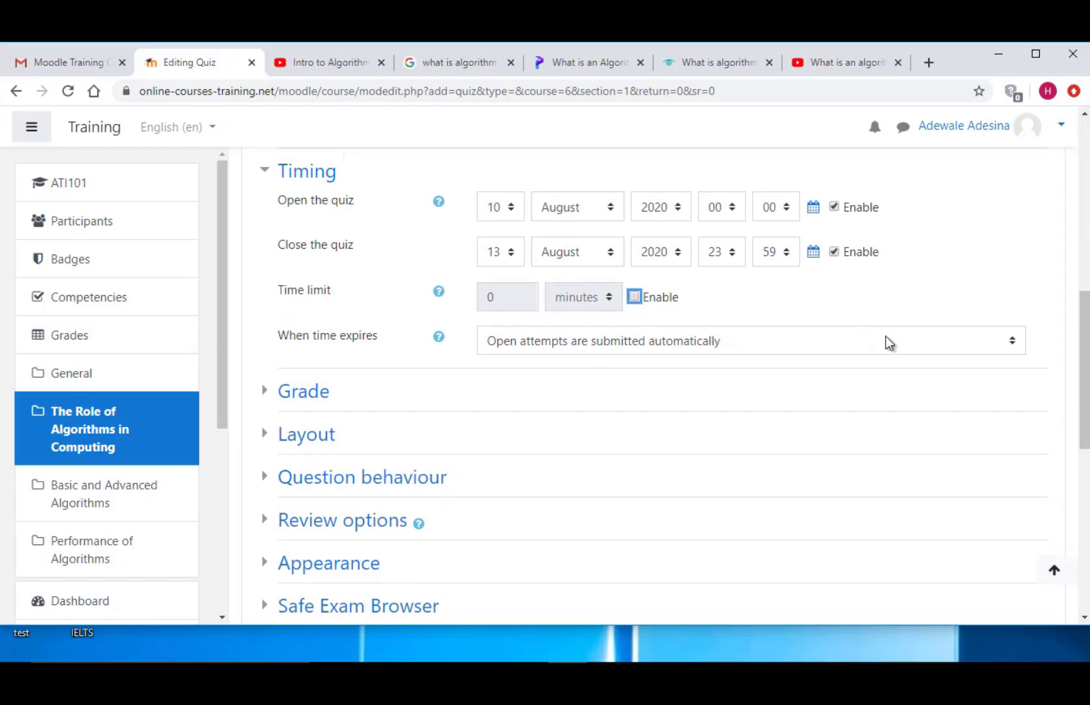
{"action": "left_click", "coordinate": [921, 341]}
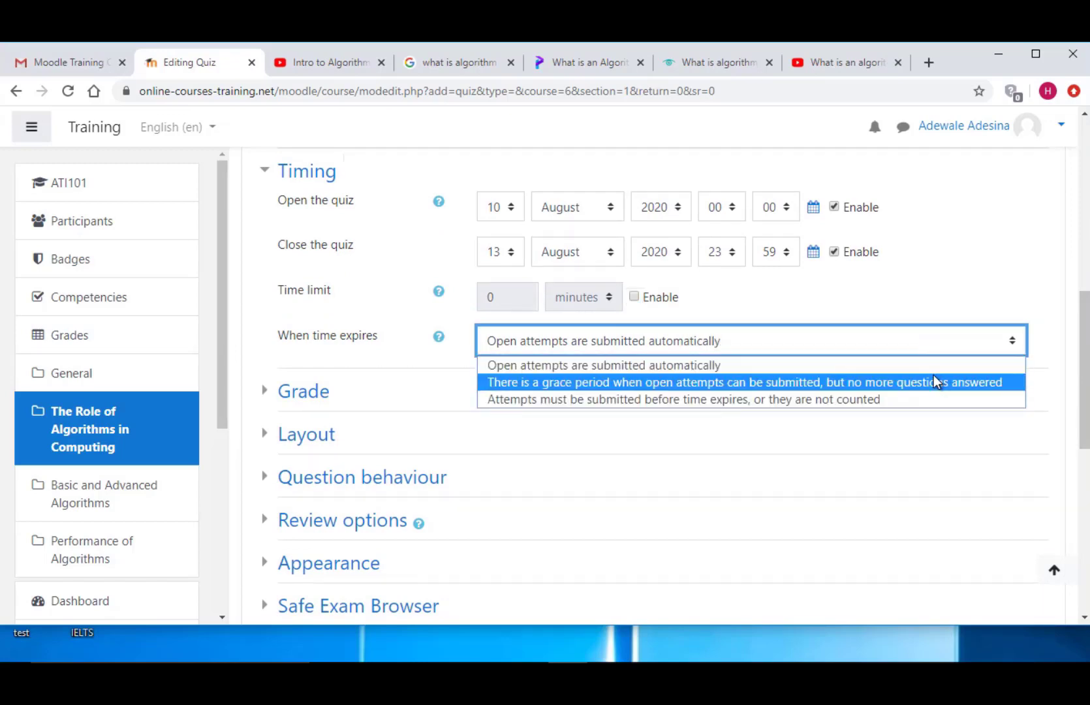
{"action": "left_click", "coordinate": [934, 284]}
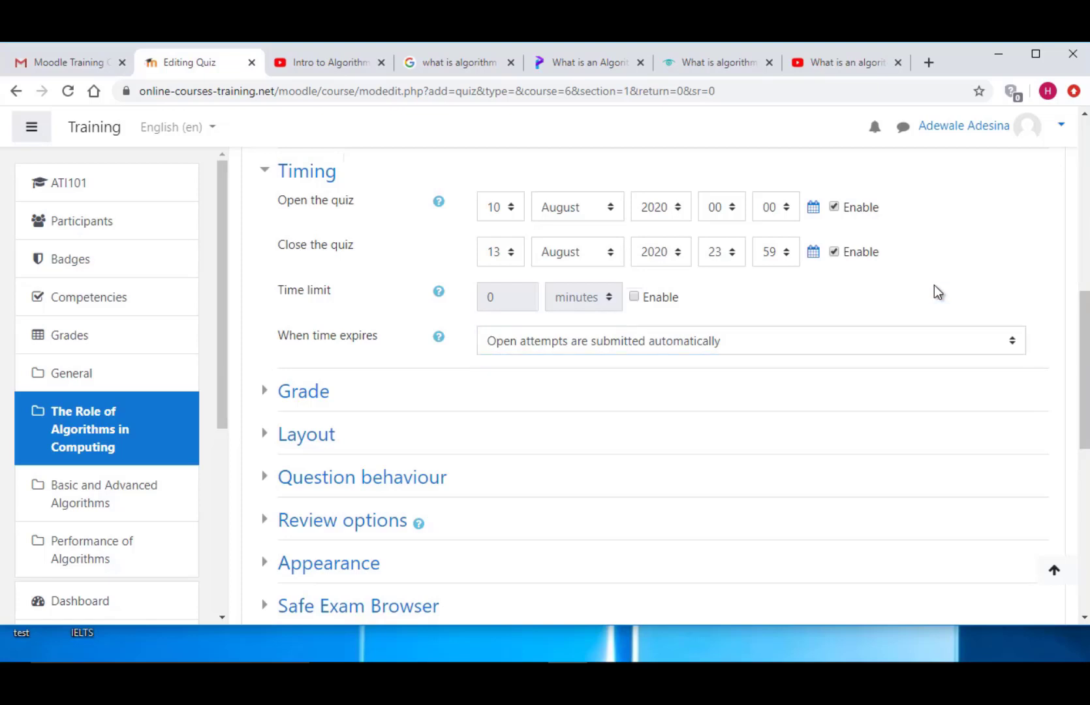
{"action": "left_click", "coordinate": [439, 338]}
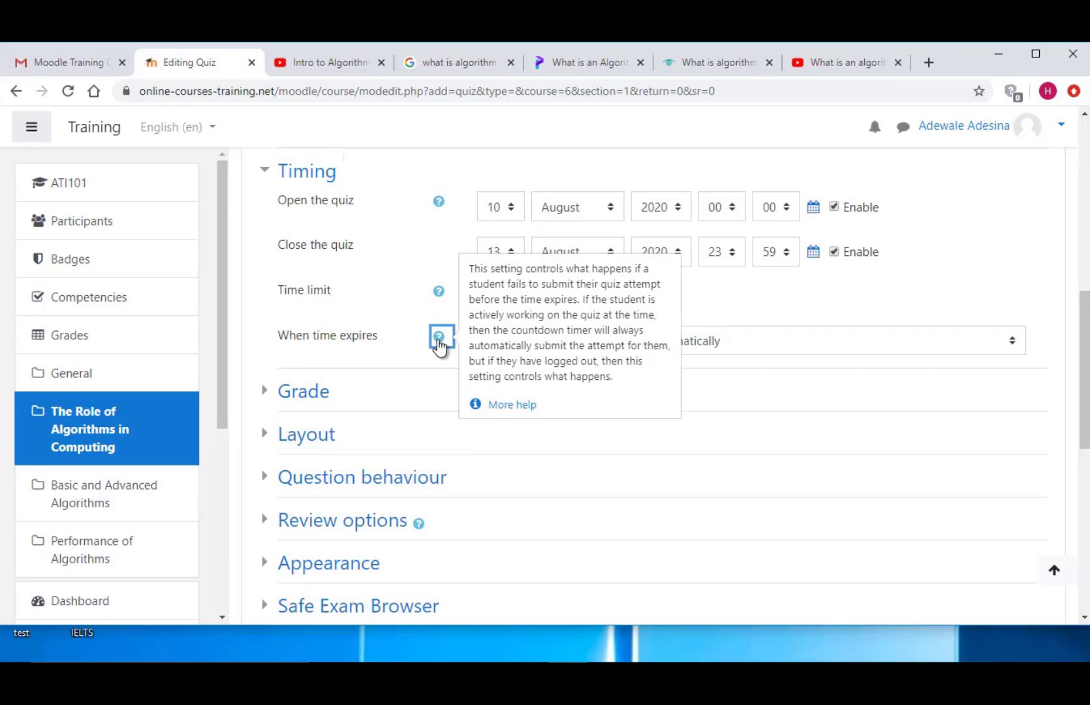
Expand the Grade settings and examine the grade category, attempts allowed and grading method options, including the grading method help
{"action": "scroll", "coordinate": [439, 345], "scroll_direction": "down", "scroll_amount": 3}
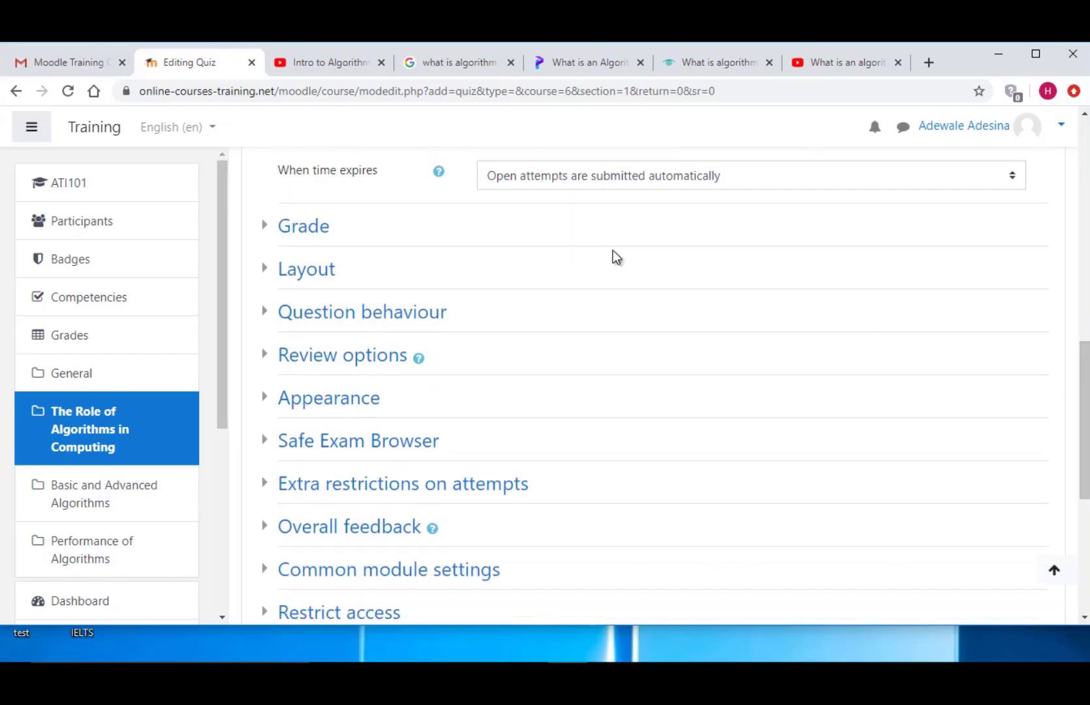
{"action": "left_click", "coordinate": [318, 237]}
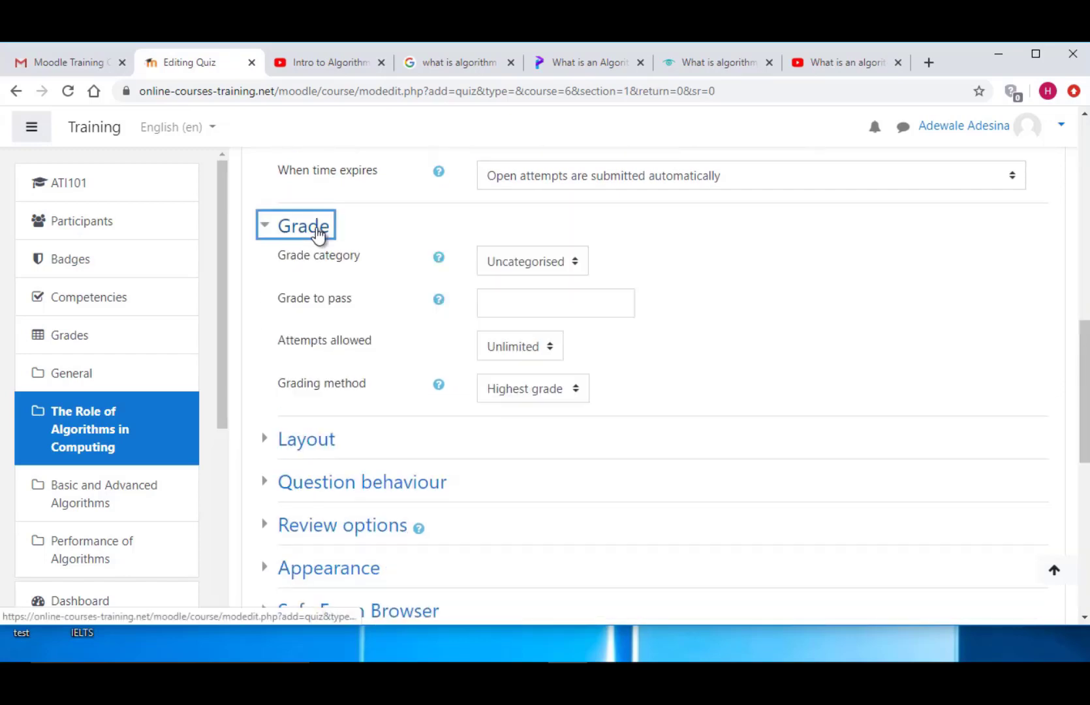
{"action": "left_click", "coordinate": [544, 261]}
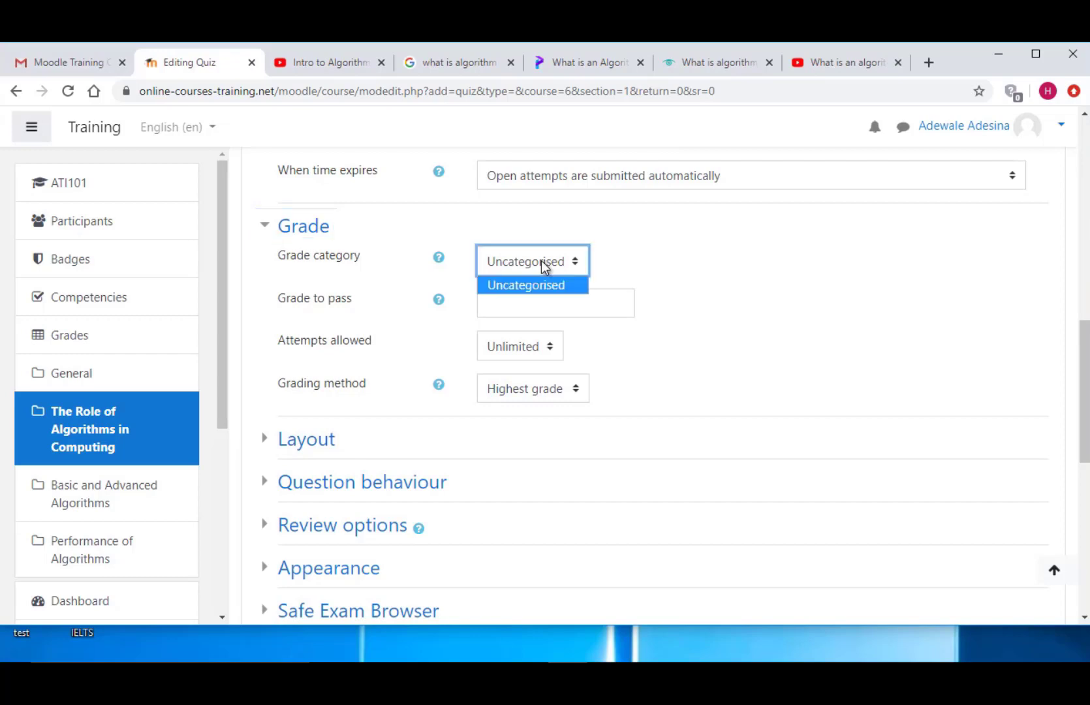
{"action": "left_click", "coordinate": [543, 264]}
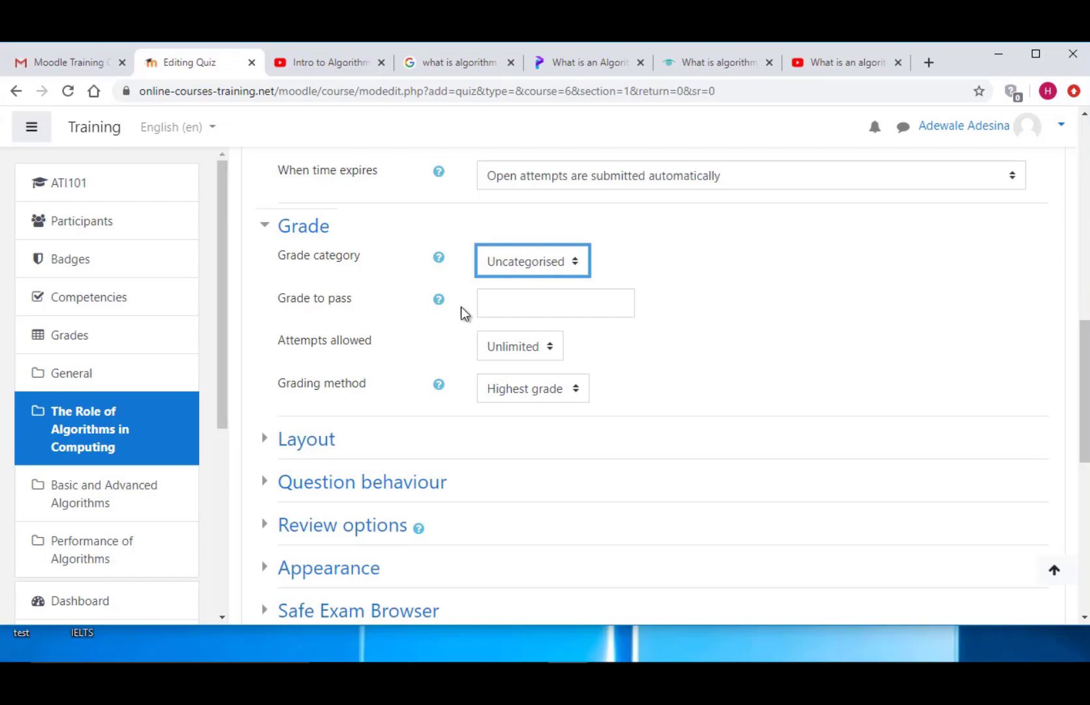
{"action": "left_click", "coordinate": [497, 302]}
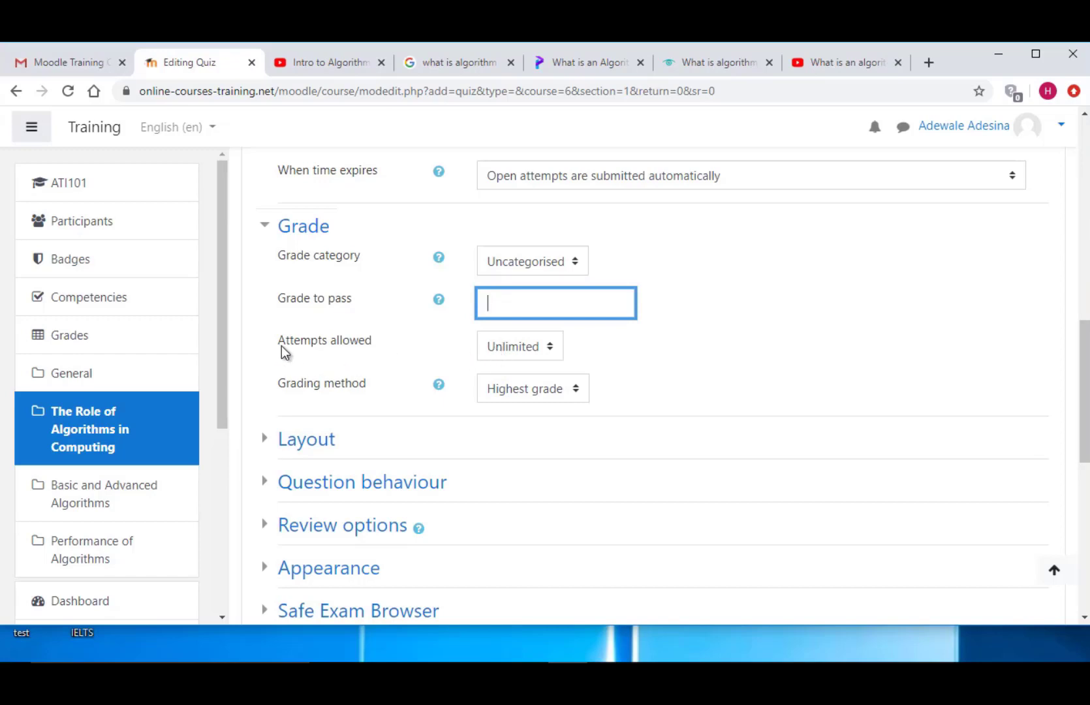
{"action": "left_click", "coordinate": [522, 358]}
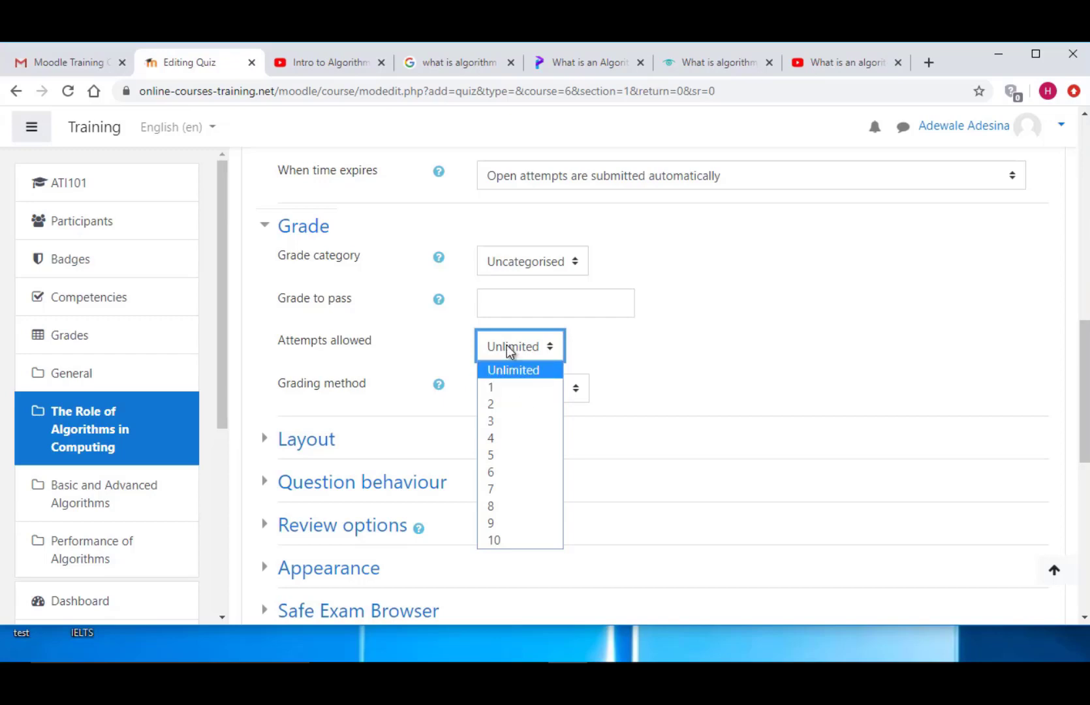
{"action": "left_click", "coordinate": [510, 351]}
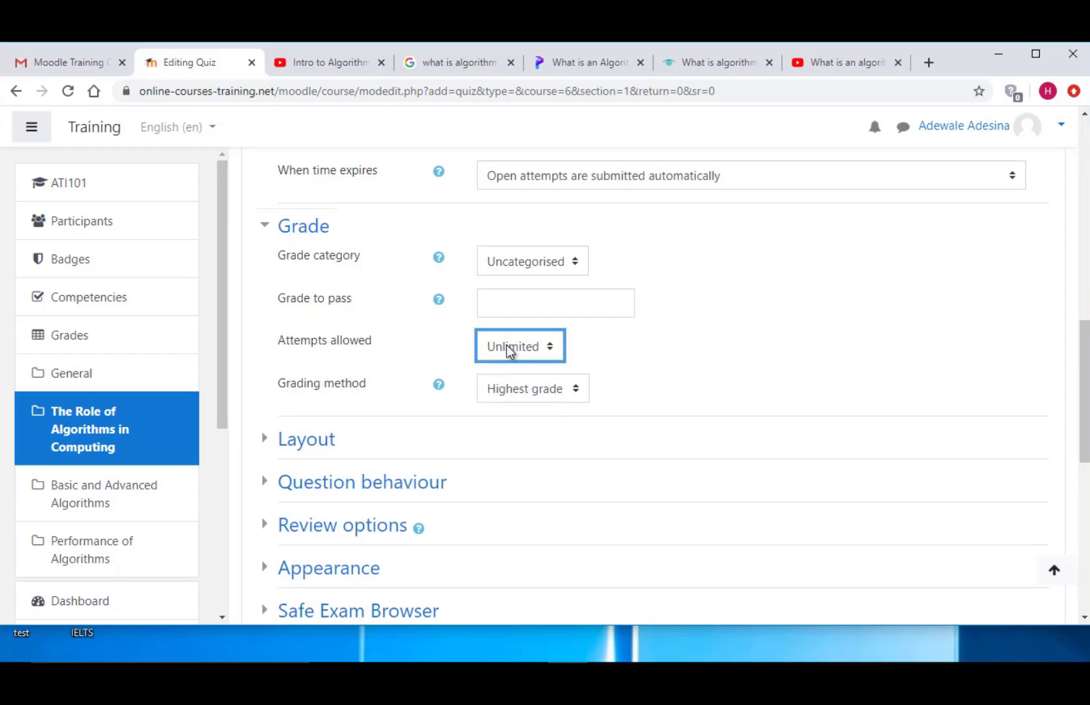
{"action": "left_click", "coordinate": [513, 392]}
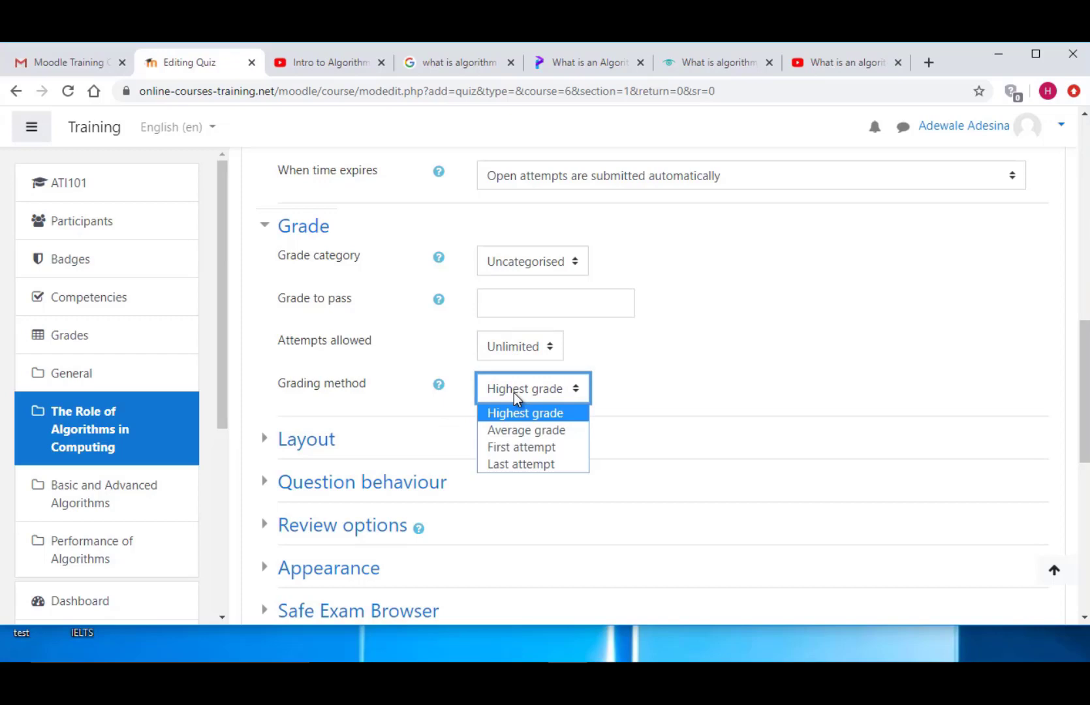
{"action": "left_click", "coordinate": [439, 387]}
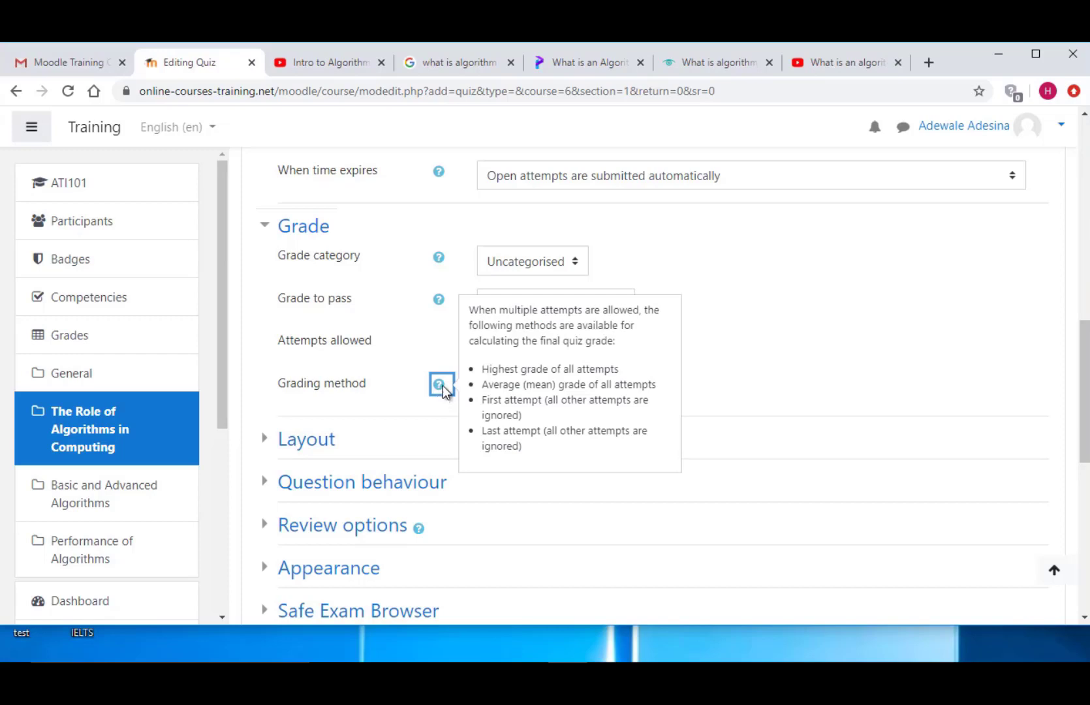
{"action": "left_click", "coordinate": [819, 327]}
Expand the Layout, Question behaviour and Review options sections and examine their default settings
{"action": "left_click", "coordinate": [307, 438]}
{"action": "scroll", "coordinate": [686, 370], "scroll_direction": "down", "scroll_amount": 2}
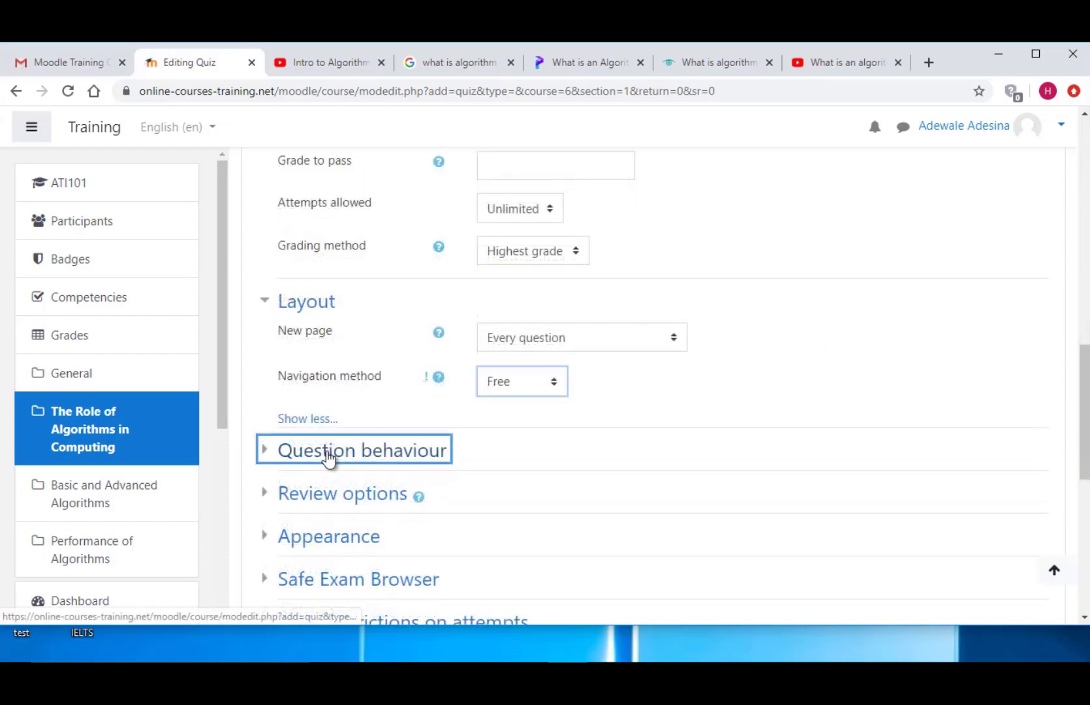
{"action": "left_click", "coordinate": [328, 450]}
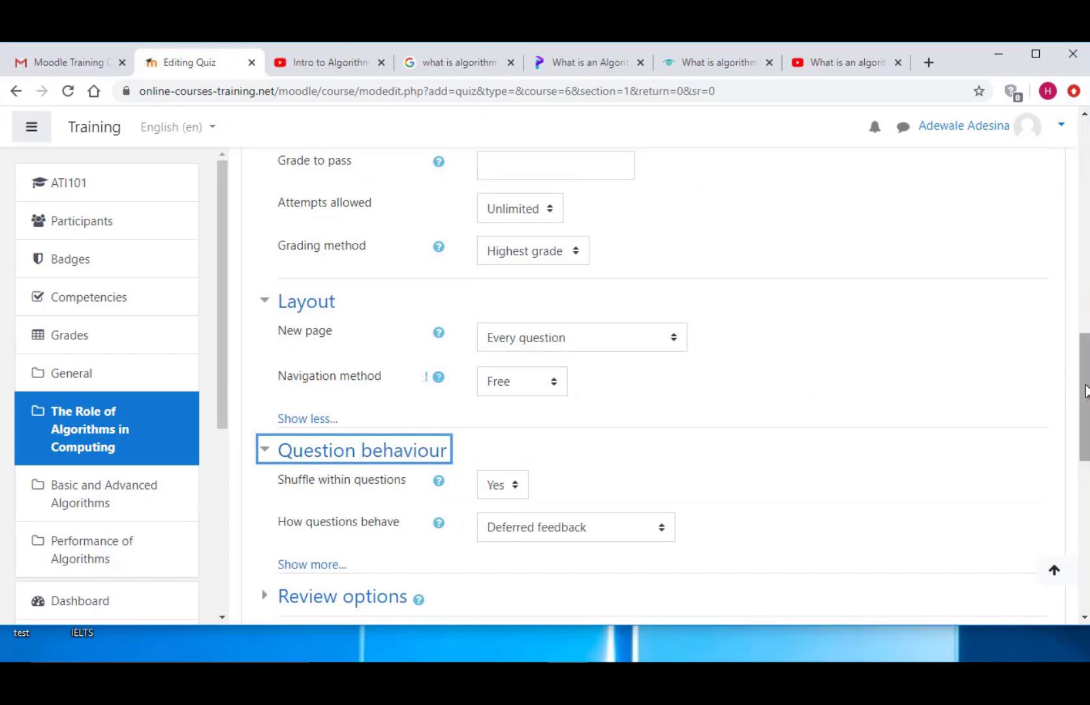
{"action": "scroll", "coordinate": [1083, 391], "scroll_direction": "down", "scroll_amount": 1}
{"action": "scroll", "coordinate": [672, 386], "scroll_direction": "down", "scroll_amount": 2}
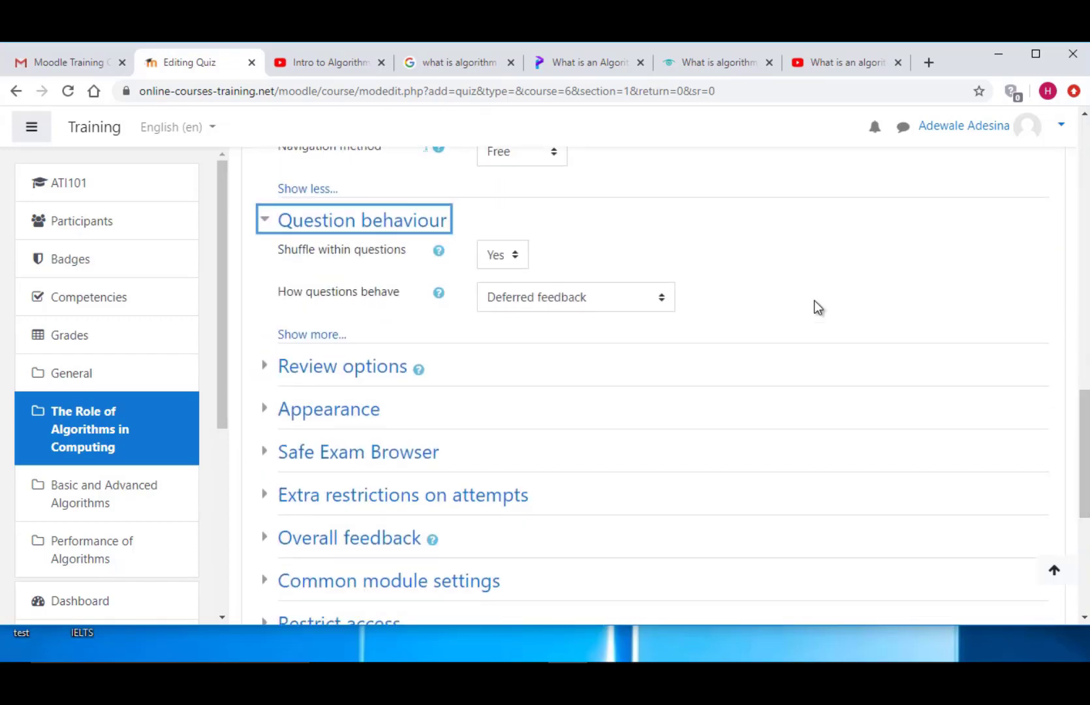
{"action": "left_click", "coordinate": [382, 372]}
{"action": "scroll", "coordinate": [1087, 446], "scroll_direction": "down", "scroll_amount": 3}
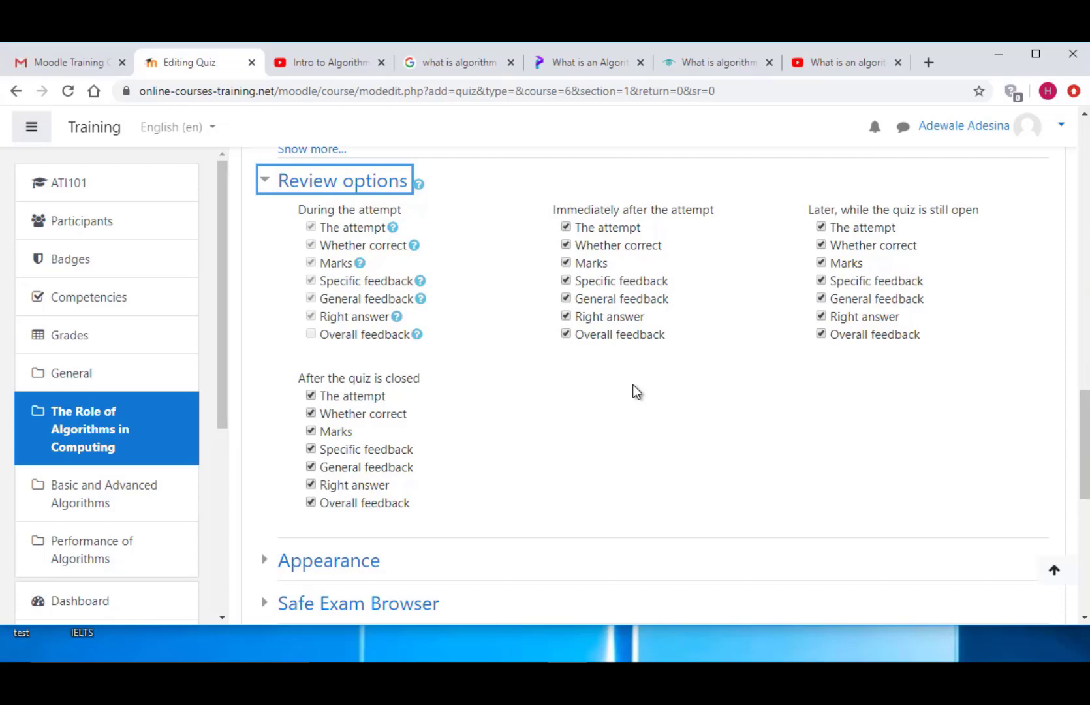
Read the help for The attempt review option under During the attempt
{"action": "left_click", "coordinate": [392, 228]}
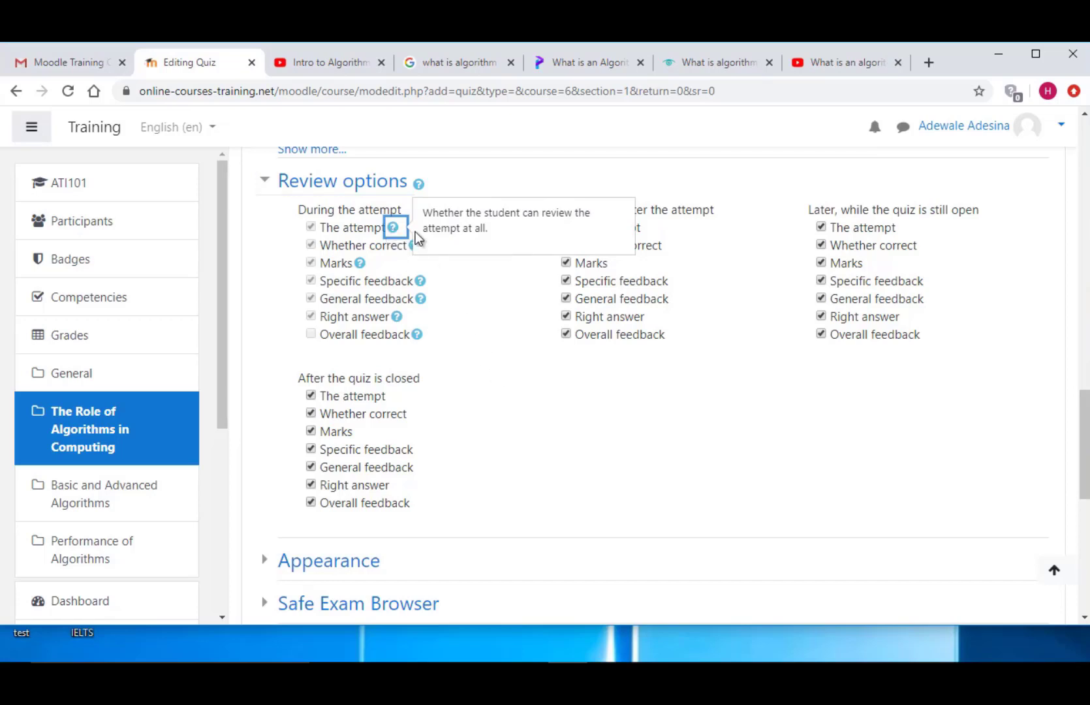
{"action": "left_click", "coordinate": [543, 372]}
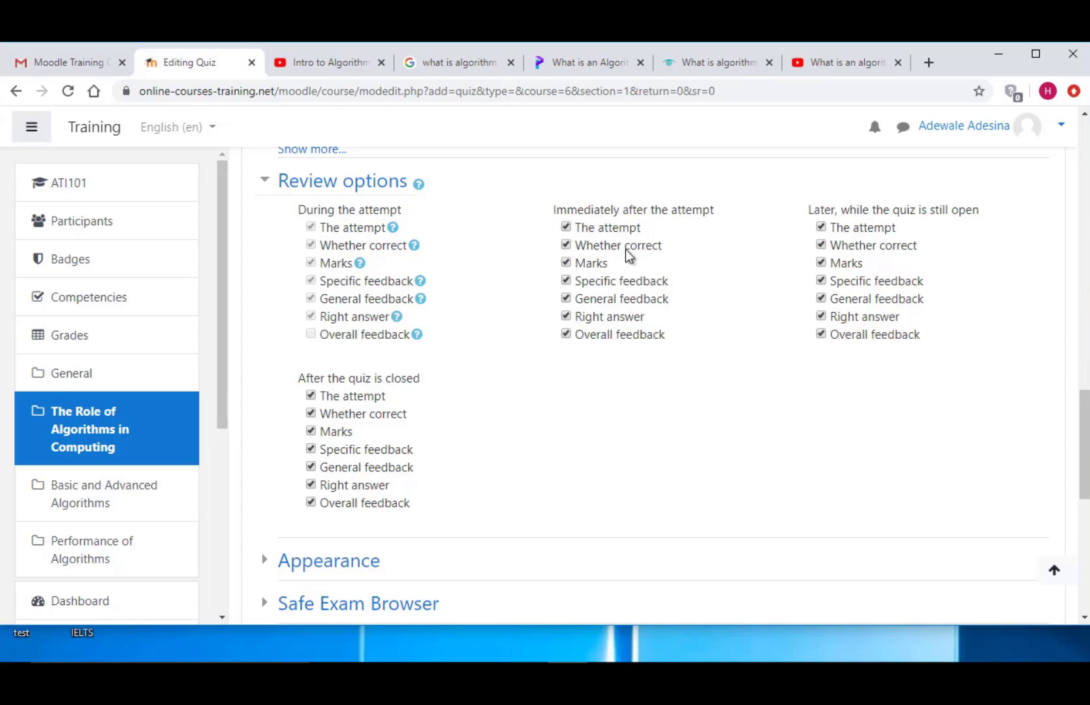
Try switching Whether correct and Marks off and back on under Immediately after the attempt
{"action": "left_click", "coordinate": [566, 246]}
{"action": "left_click", "coordinate": [566, 264]}
{"action": "left_click", "coordinate": [565, 264]}
{"action": "left_click", "coordinate": [565, 245]}
Expand the quiz's Restrict access section and examine the available restriction types without adding one
{"action": "scroll", "coordinate": [574, 408], "scroll_direction": "down", "scroll_amount": 3}
{"action": "scroll", "coordinate": [433, 273], "scroll_direction": "down", "scroll_amount": 2}
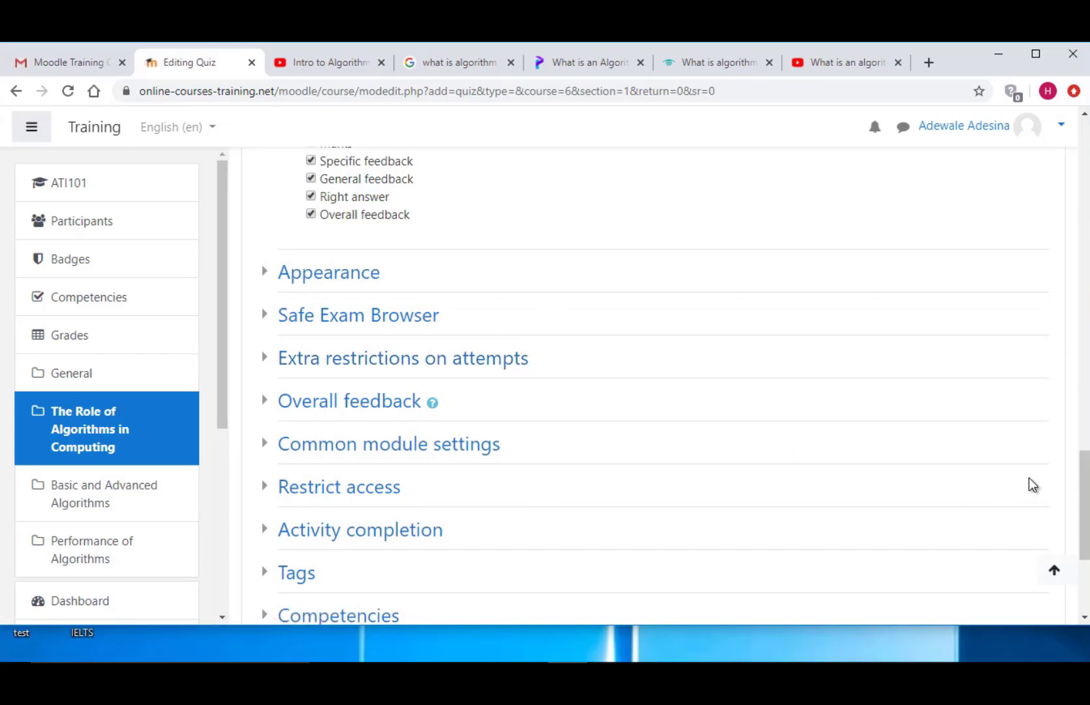
{"action": "scroll", "coordinate": [1070, 482], "scroll_direction": "down", "scroll_amount": 3}
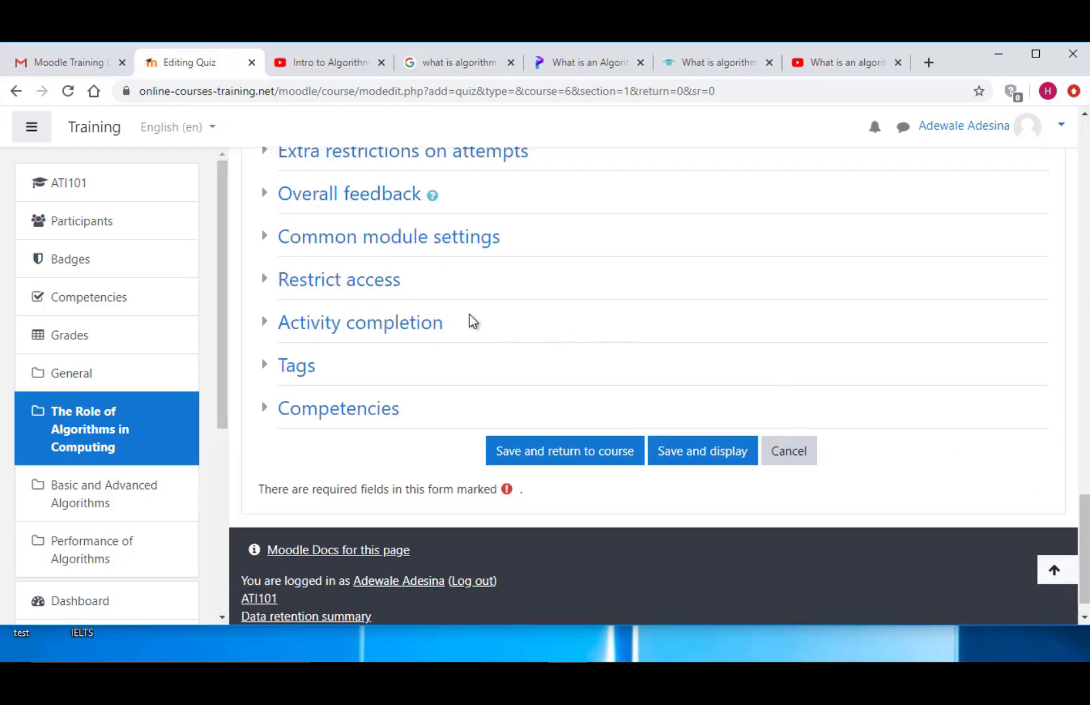
{"action": "left_click", "coordinate": [338, 279]}
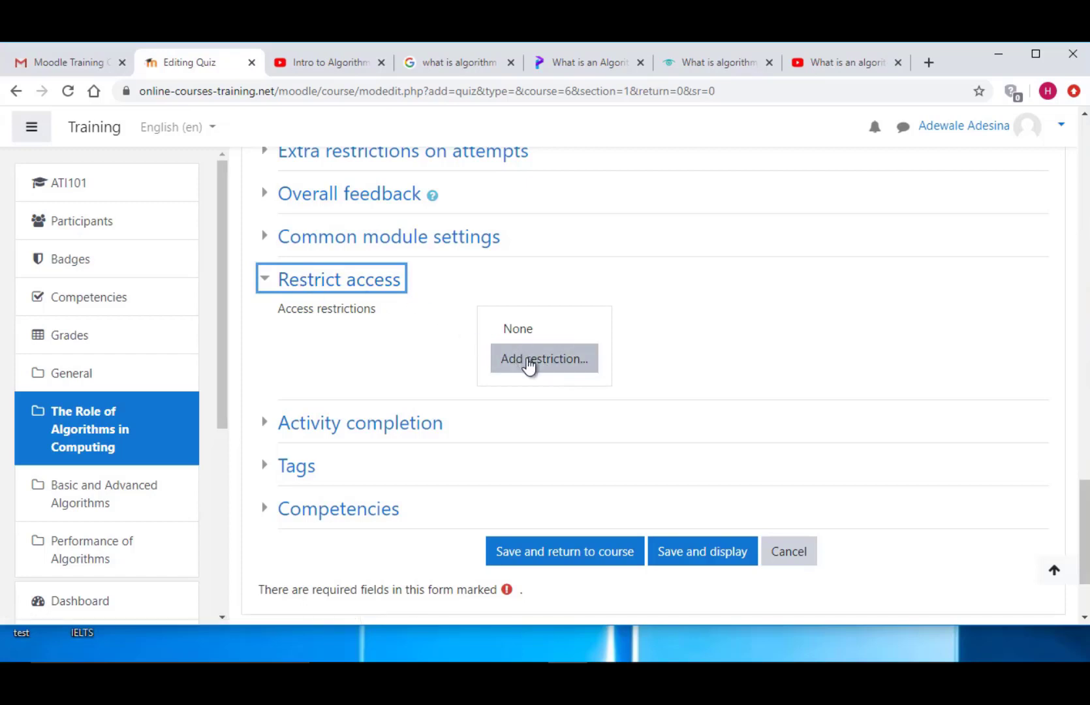
{"action": "left_click", "coordinate": [528, 363]}
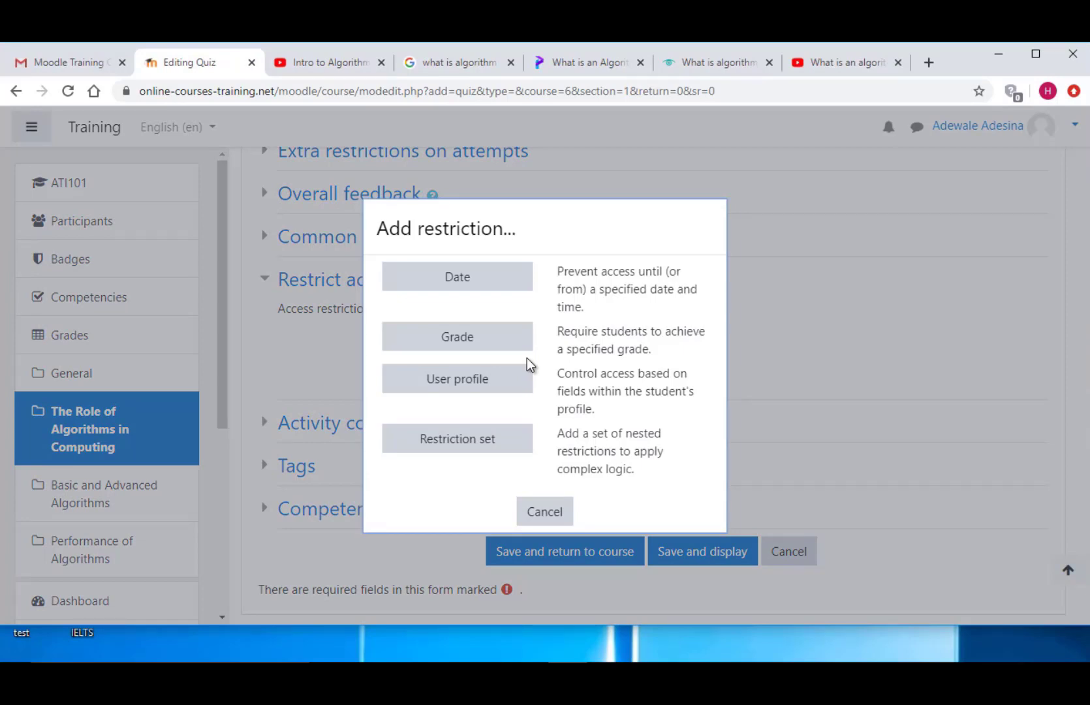
{"action": "left_click", "coordinate": [544, 511]}
Disable both the opening date and the closing date in the quiz's Timing settings
{"action": "left_click_drag", "start_coordinate": [1085, 522], "coordinate": [1084, 294]}
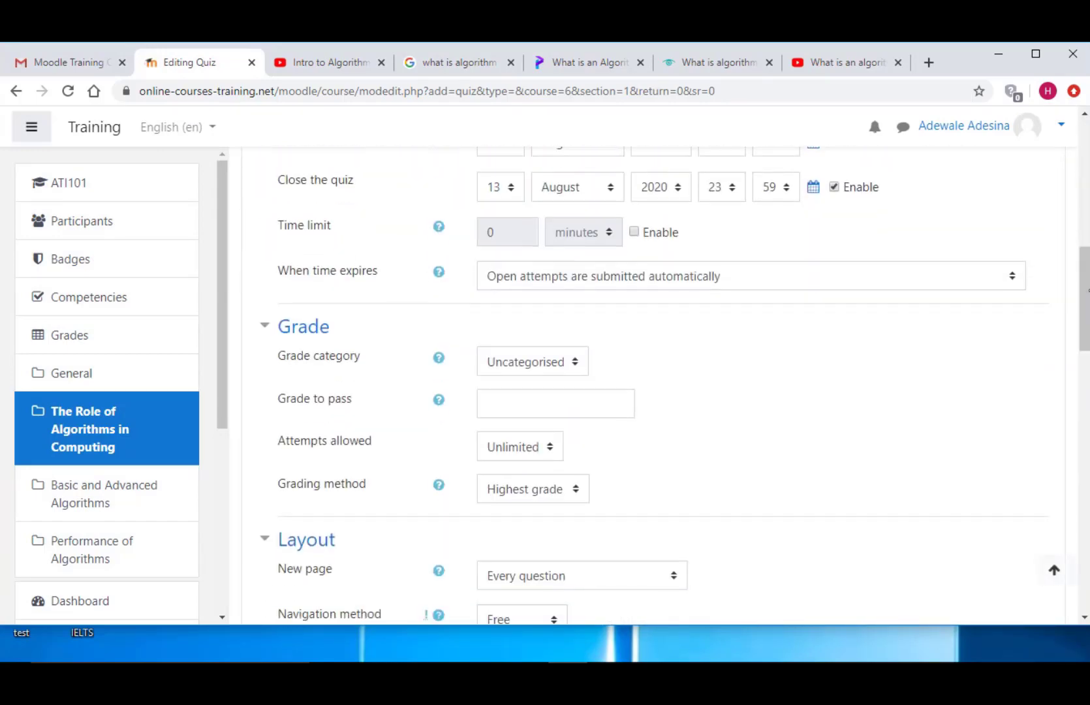
{"action": "scroll", "coordinate": [1086, 301], "scroll_direction": "up", "scroll_amount": 1}
{"action": "scroll", "coordinate": [1086, 301], "scroll_direction": "up", "scroll_amount": 2}
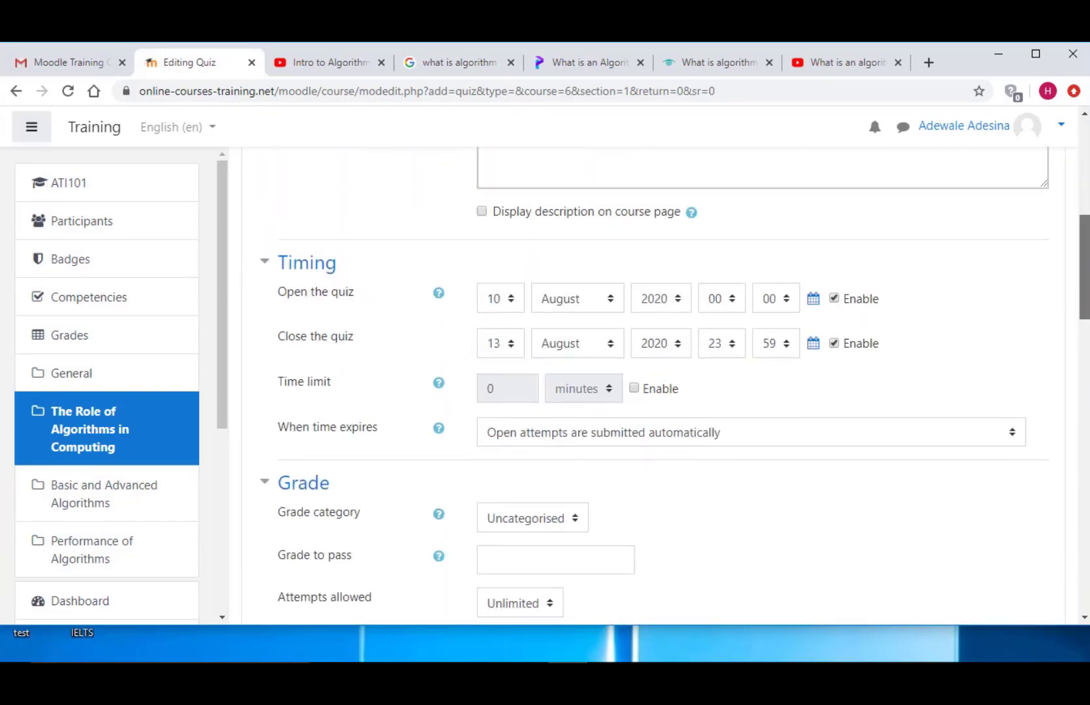
{"action": "left_click", "coordinate": [833, 298]}
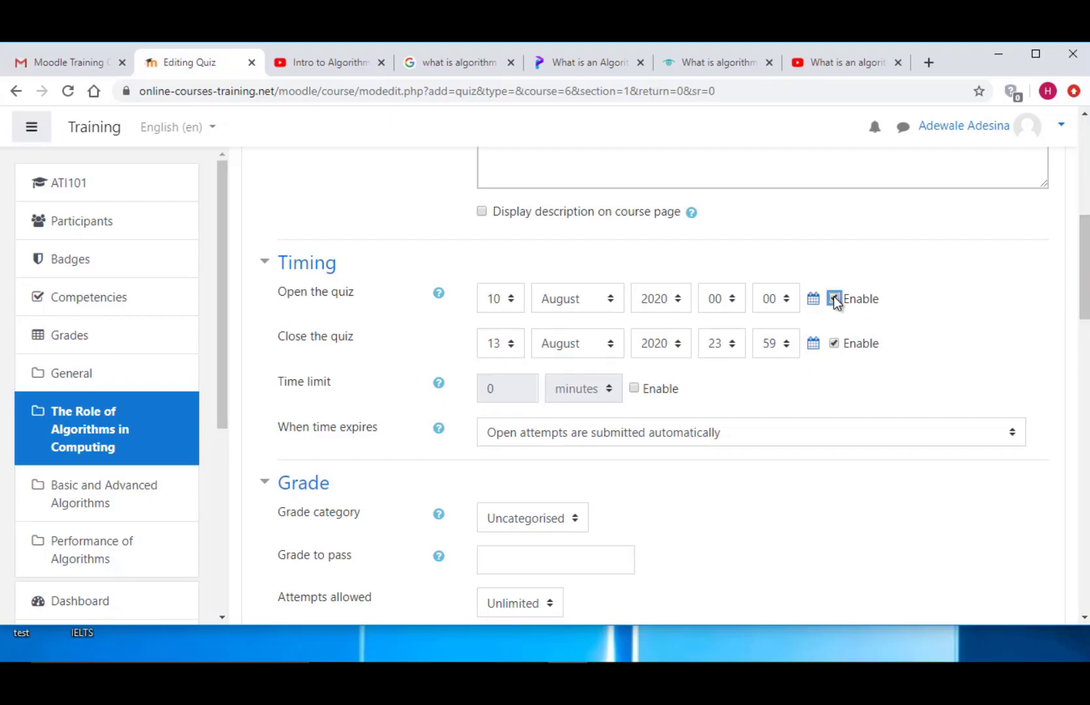
{"action": "left_click", "coordinate": [834, 343]}
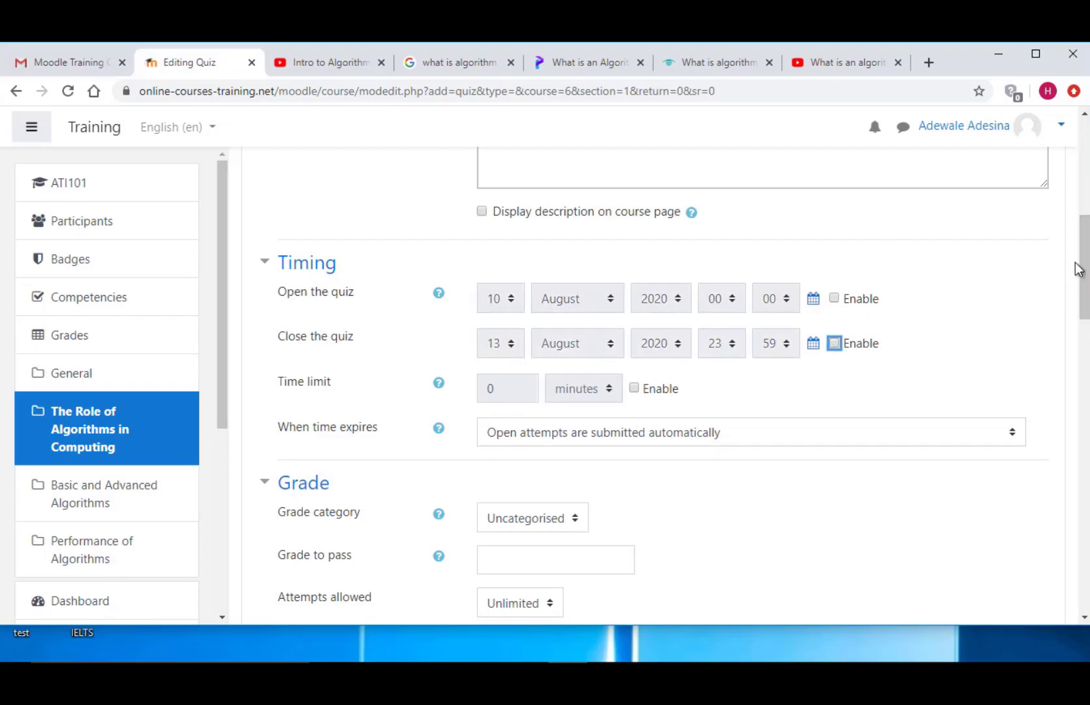
Add a date access restriction making the quiz available from 9 August 2020 at 00:00
{"action": "left_click_drag", "start_coordinate": [1075, 262], "coordinate": [1083, 513]}
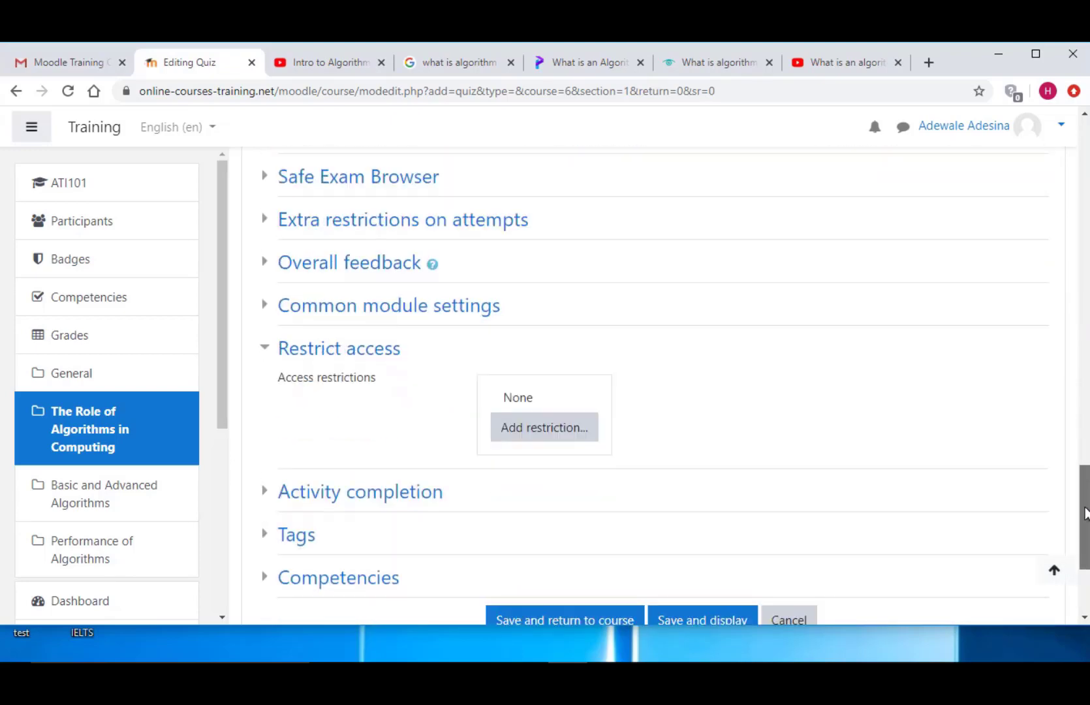
{"action": "left_click", "coordinate": [525, 430]}
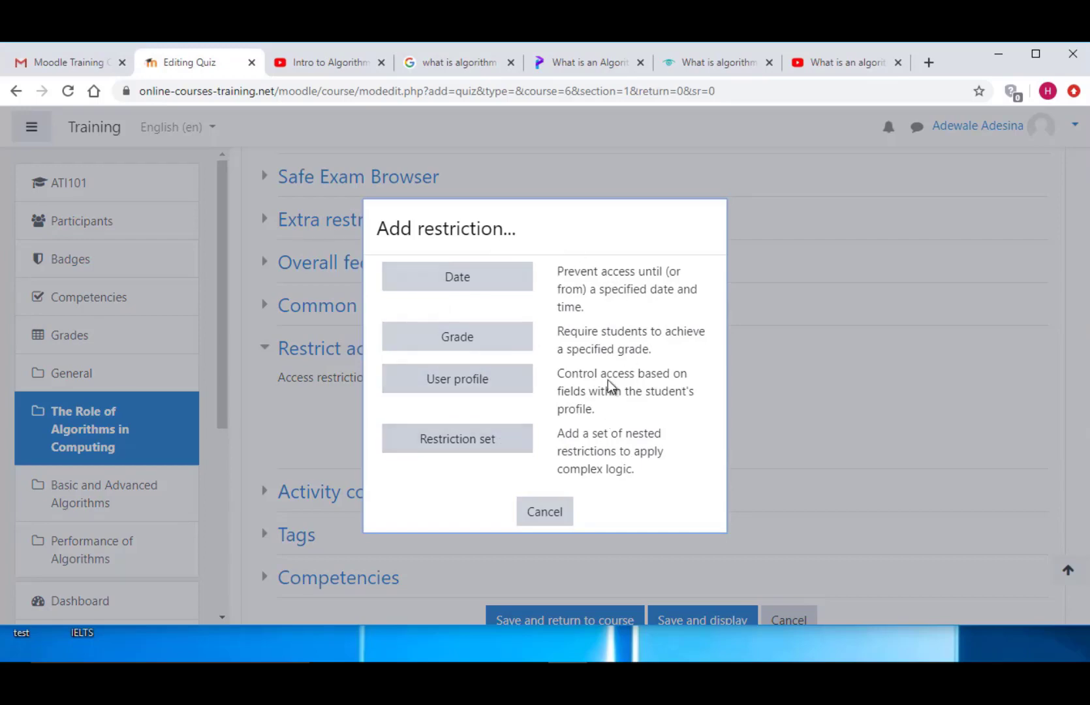
{"action": "left_click", "coordinate": [441, 286]}
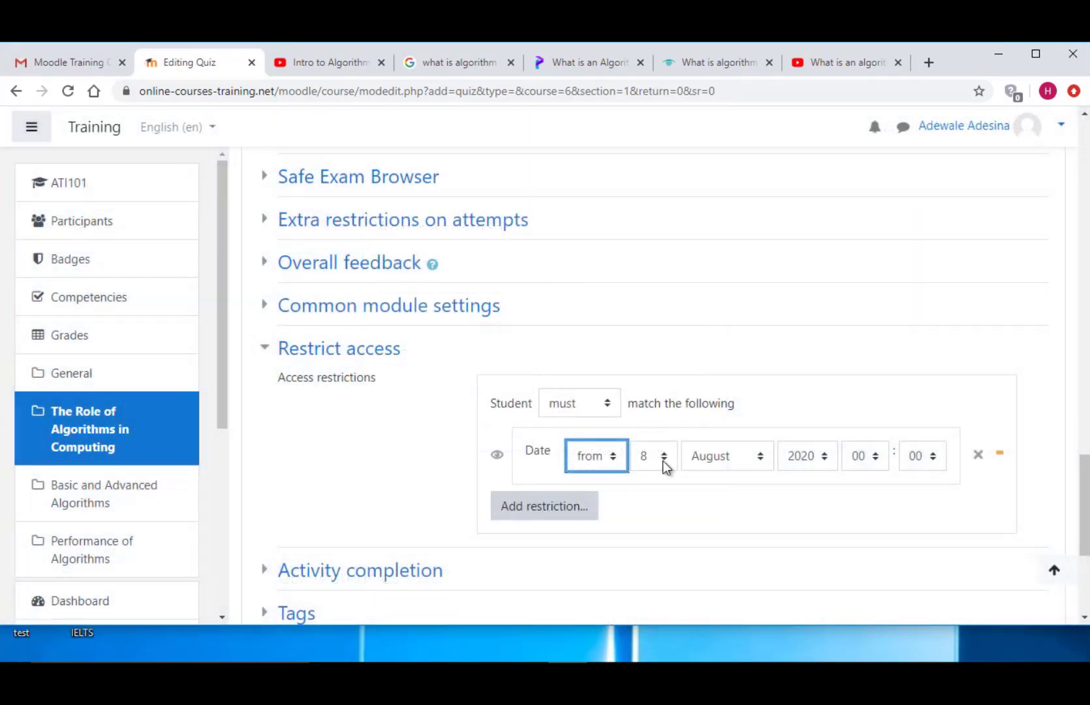
{"action": "left_click", "coordinate": [662, 460]}
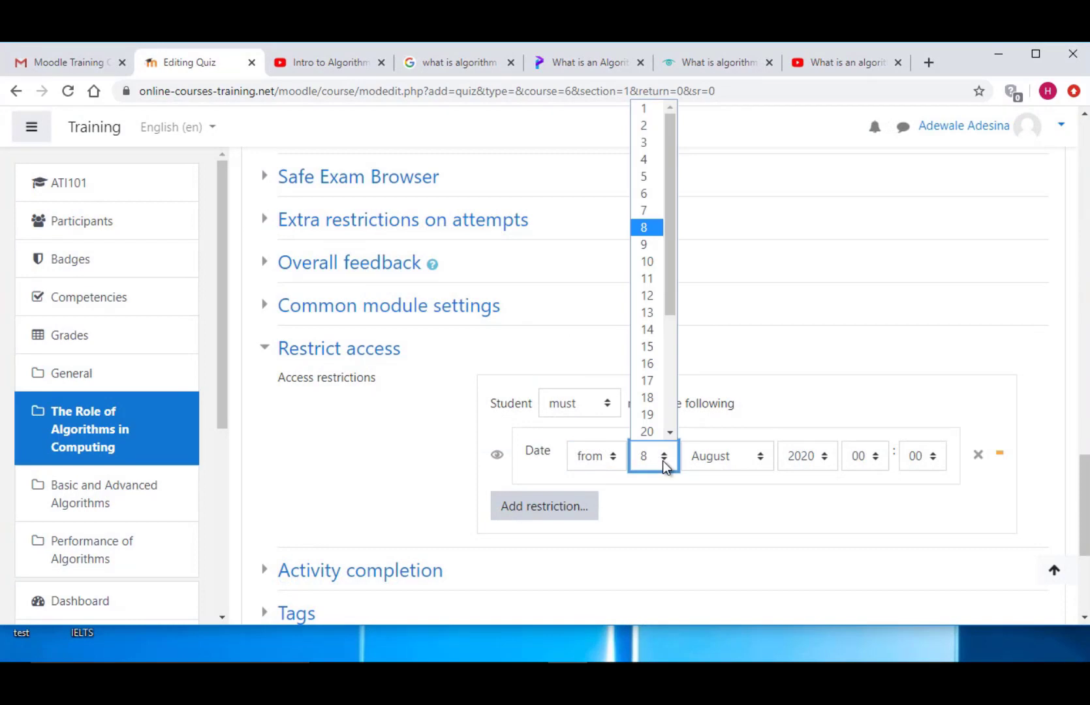
{"action": "left_click", "coordinate": [656, 248]}
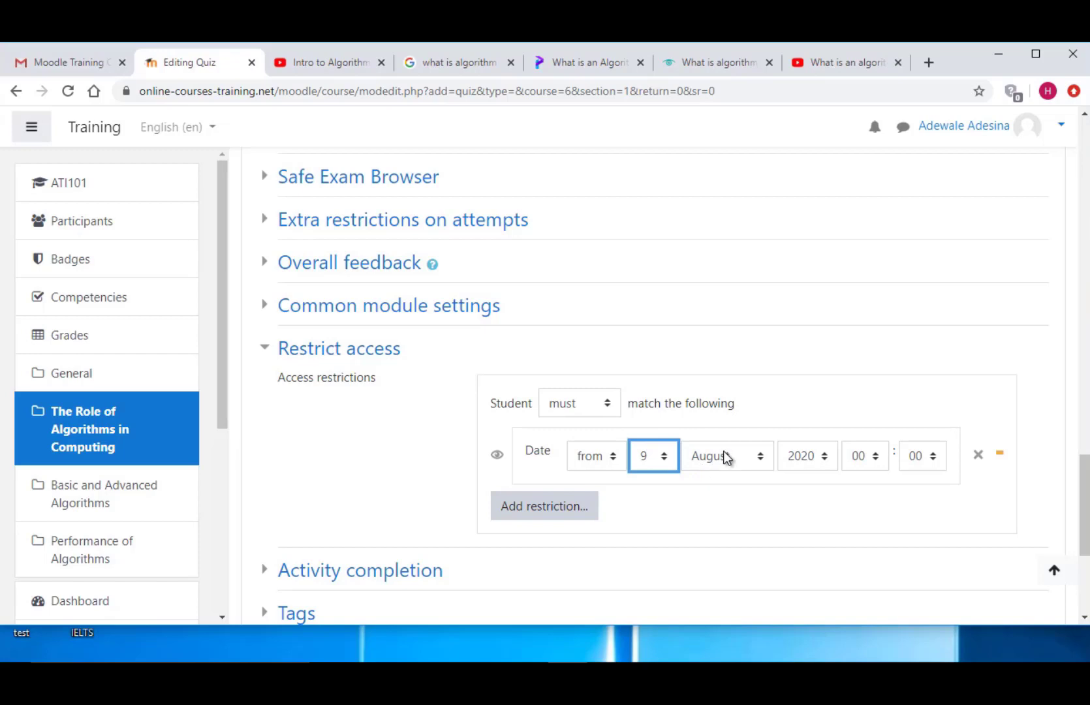
Add a second date access restriction and set its condition to until
{"action": "left_click", "coordinate": [540, 511]}
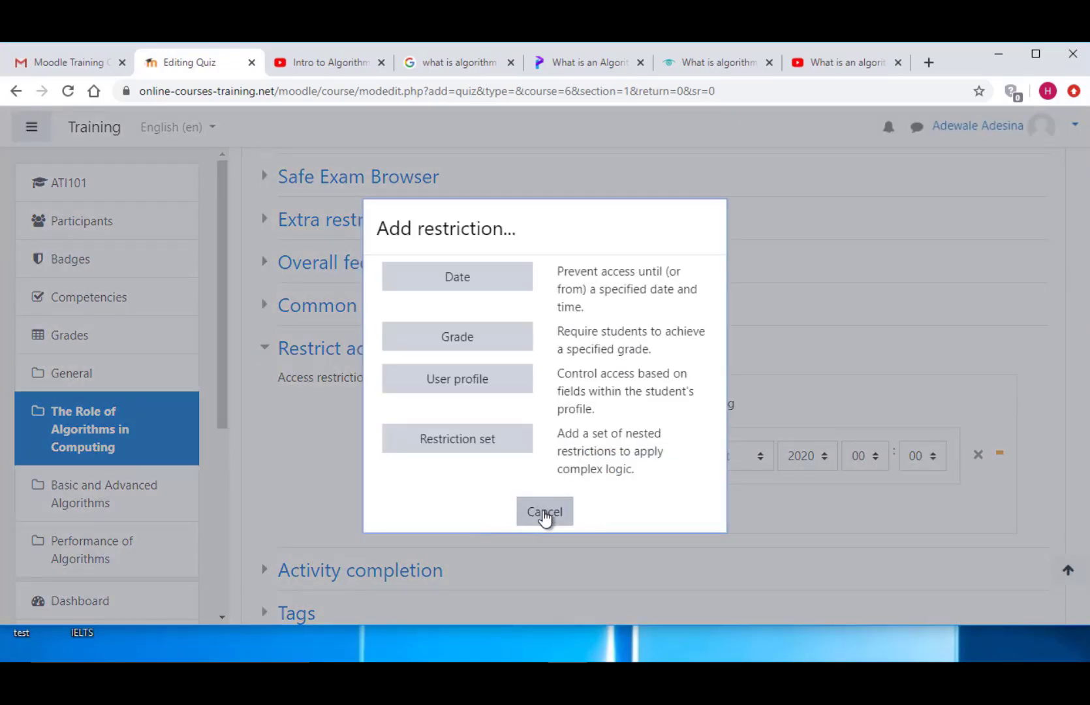
{"action": "left_click", "coordinate": [488, 279]}
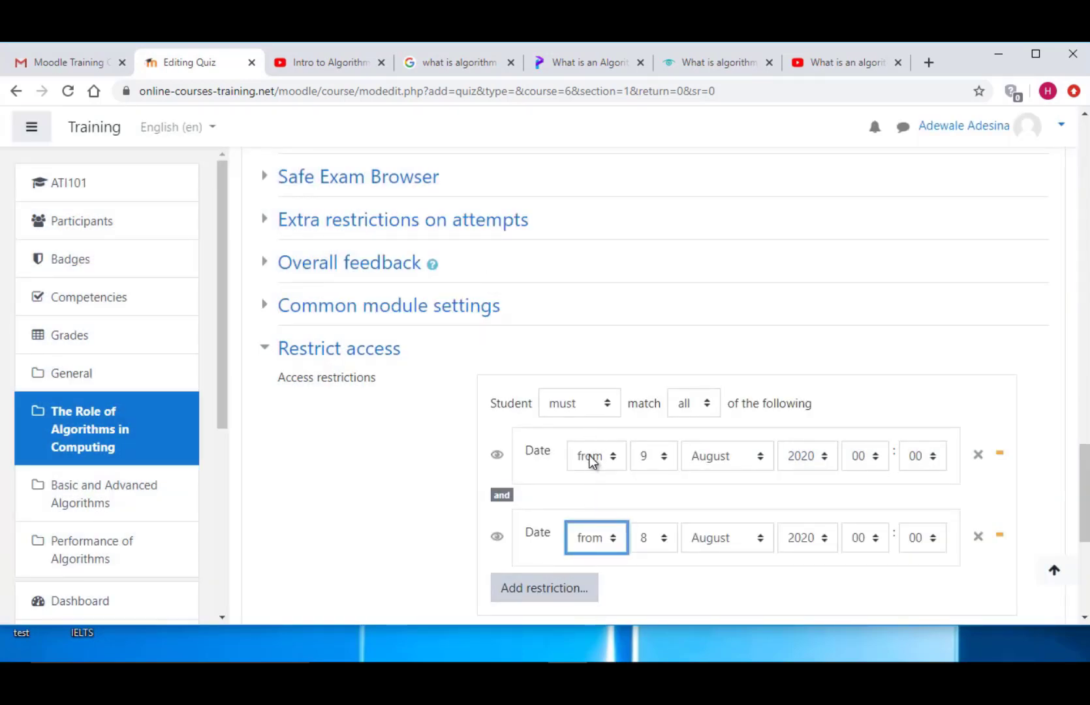
{"action": "left_click", "coordinate": [595, 539]}
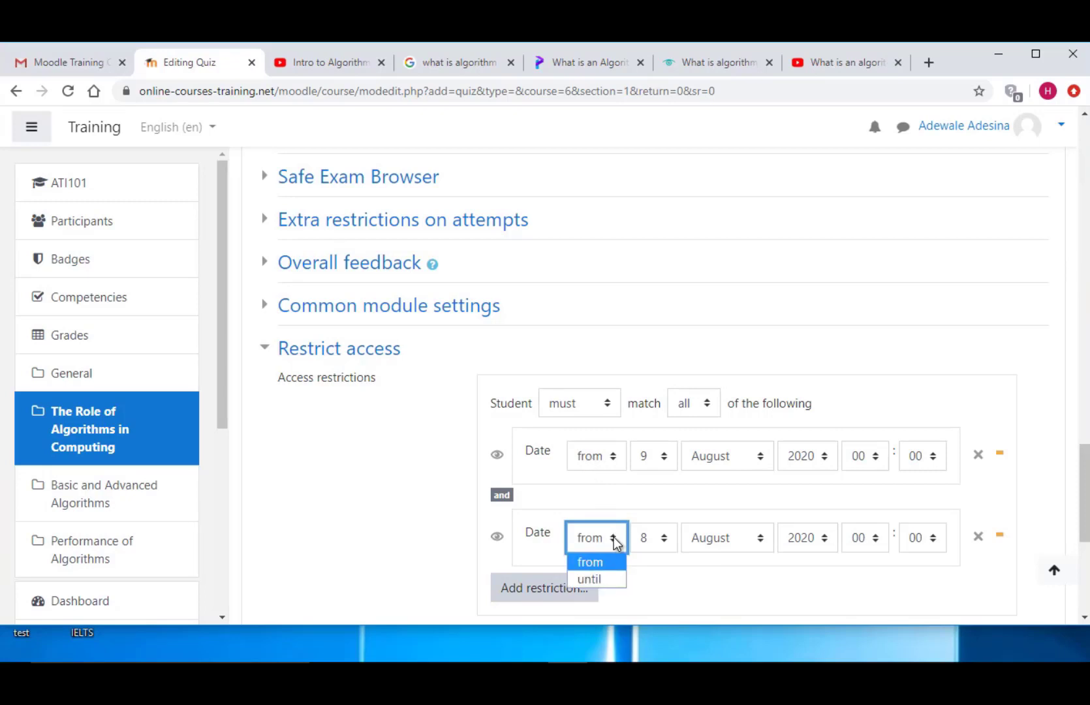
{"action": "left_click", "coordinate": [617, 578]}
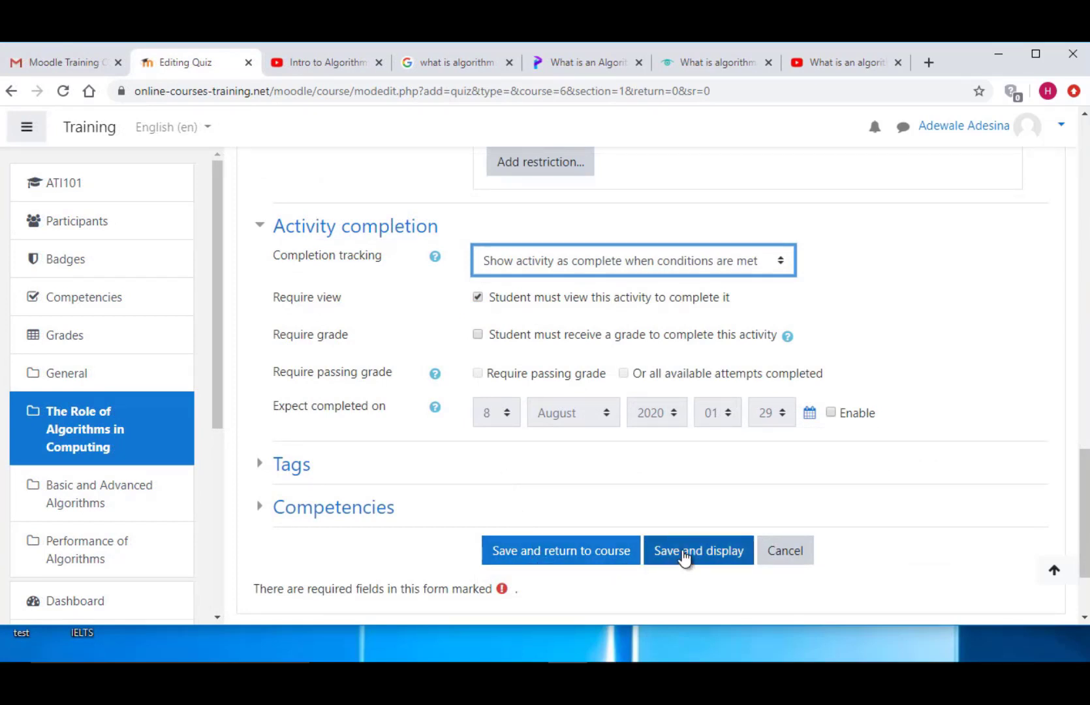
Save the quiz settings back to the course and open Algorithm Quiz for editing its questions
{"action": "left_click", "coordinate": [583, 552]}
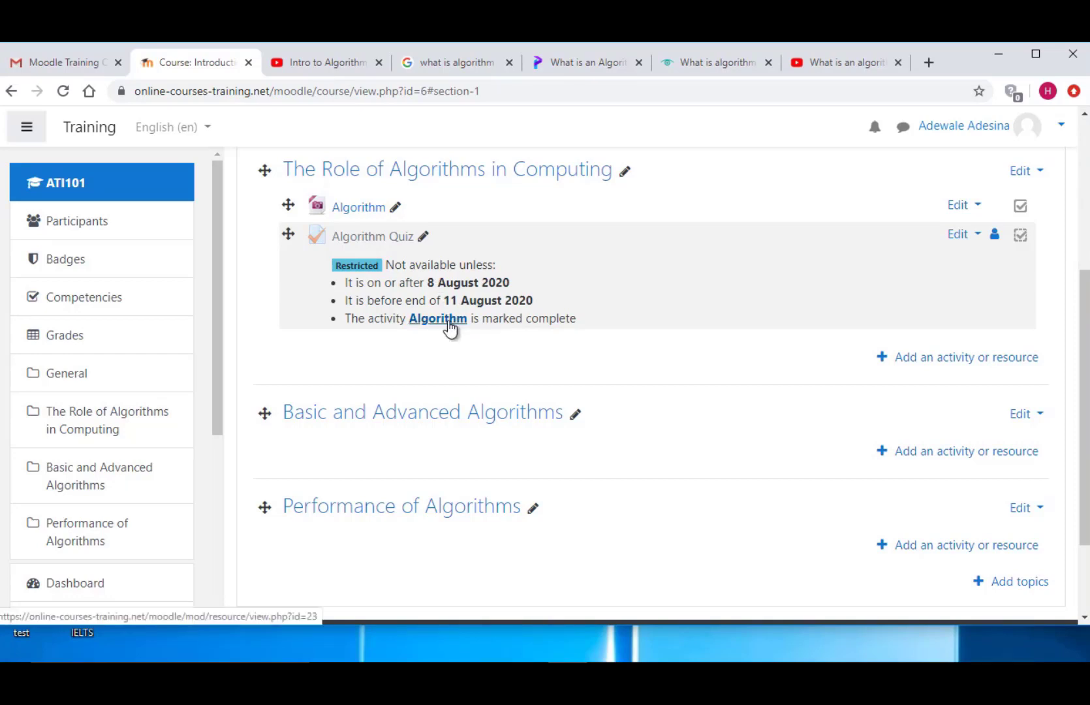
{"action": "left_click", "coordinate": [379, 241]}
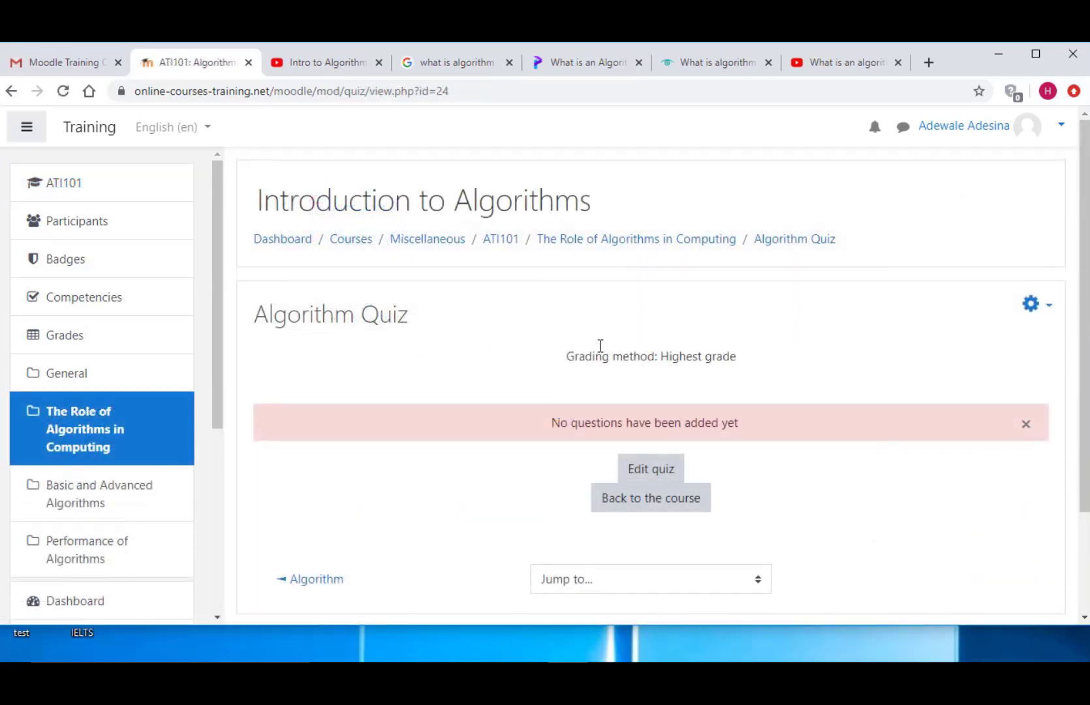
{"action": "left_click", "coordinate": [655, 477]}
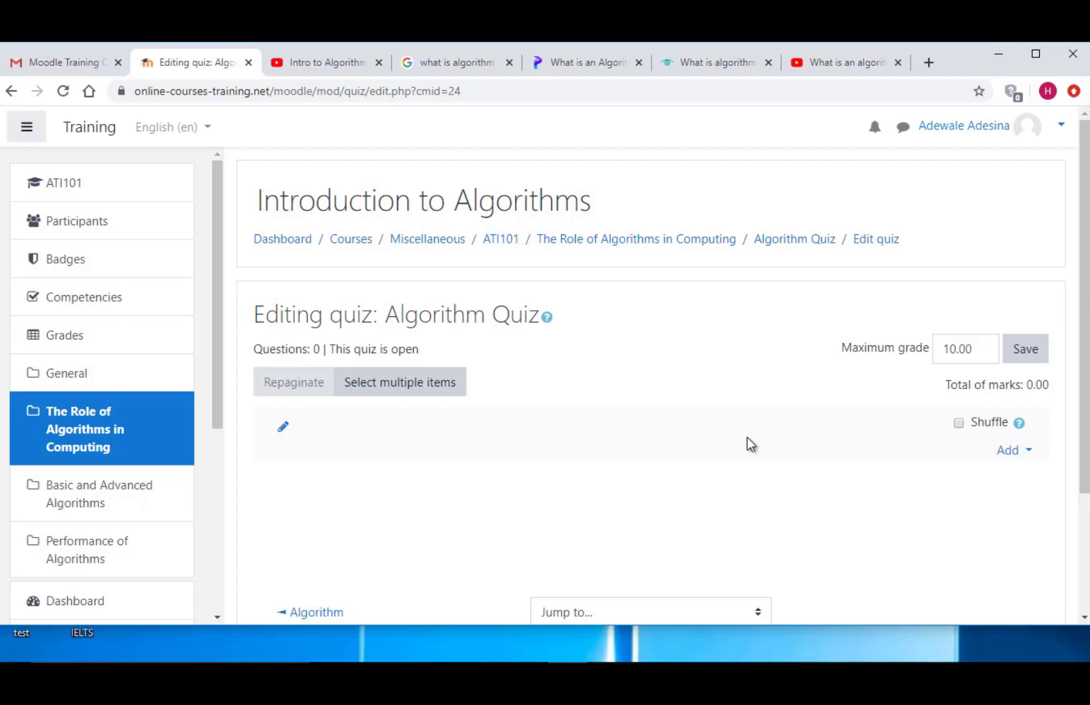
Add questions Q1, Q2 and Q3 from the question bank's Default for ATI101 category to the quiz
{"action": "left_click", "coordinate": [1028, 452]}
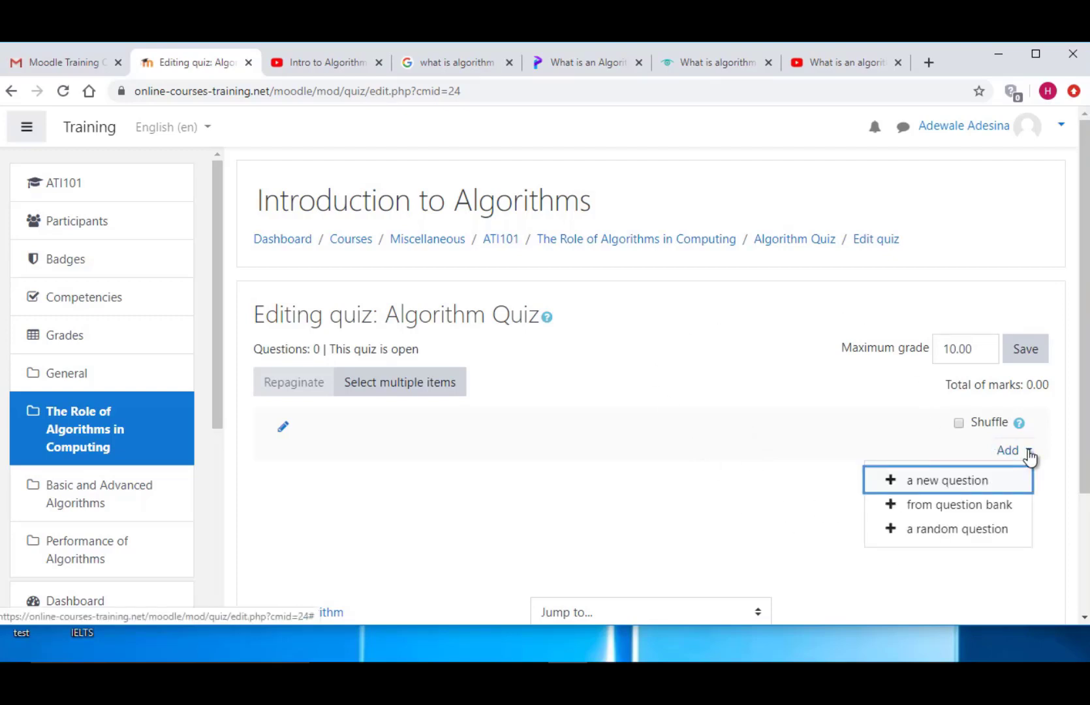
{"action": "left_click", "coordinate": [927, 505]}
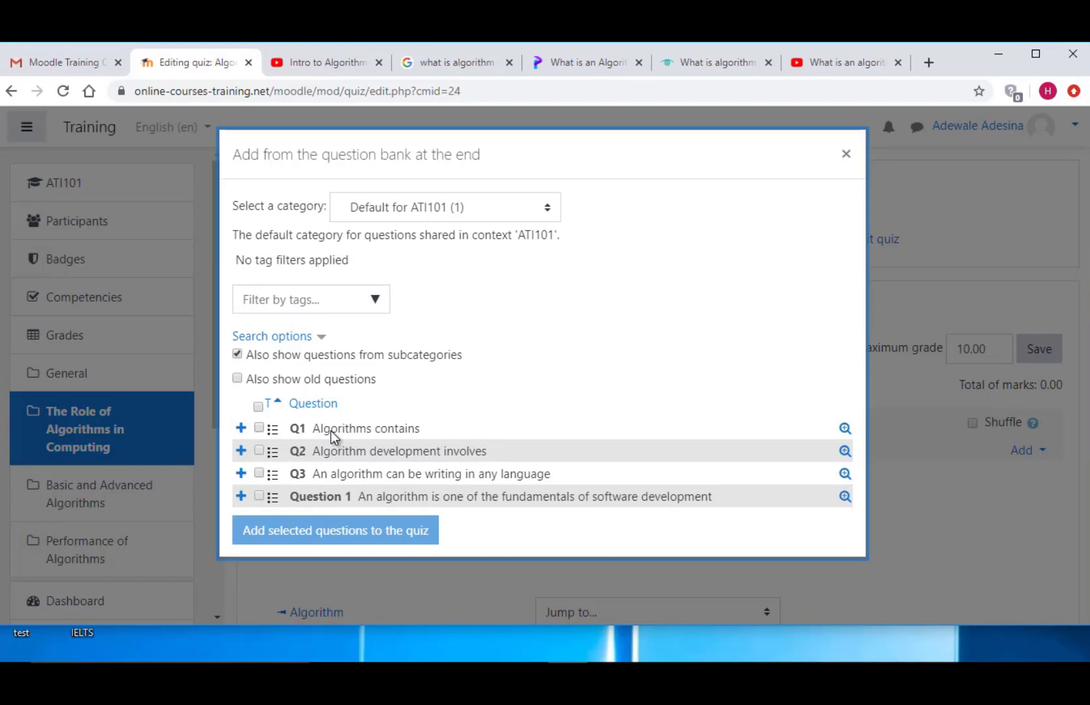
{"action": "left_click", "coordinate": [259, 428]}
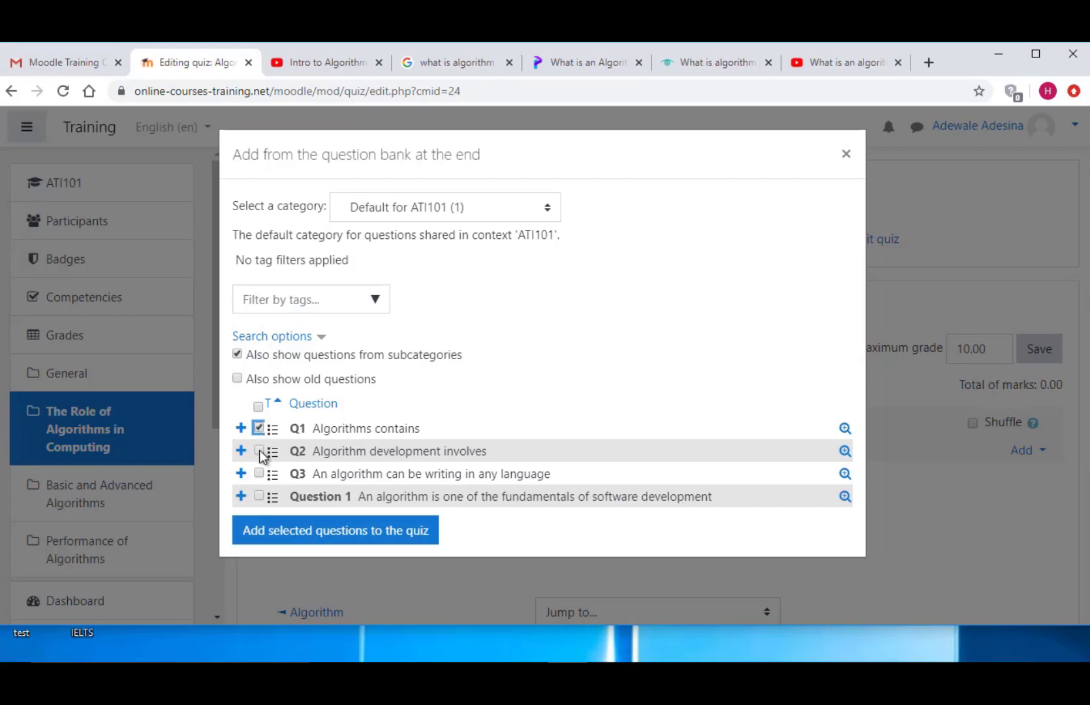
{"action": "left_click", "coordinate": [259, 450]}
{"action": "left_click", "coordinate": [259, 474]}
{"action": "left_click", "coordinate": [274, 534]}
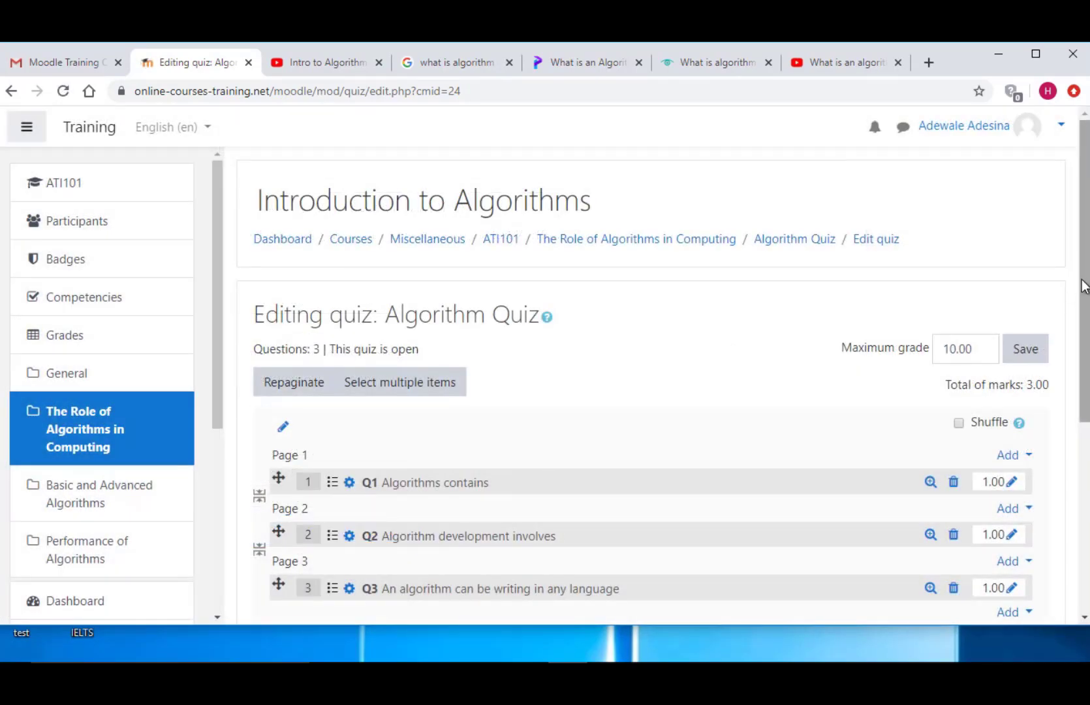
Set the marks to 2 for question Q1 and 3 for question Q2
{"action": "left_click_drag", "start_coordinate": [1083, 284], "coordinate": [1086, 372]}
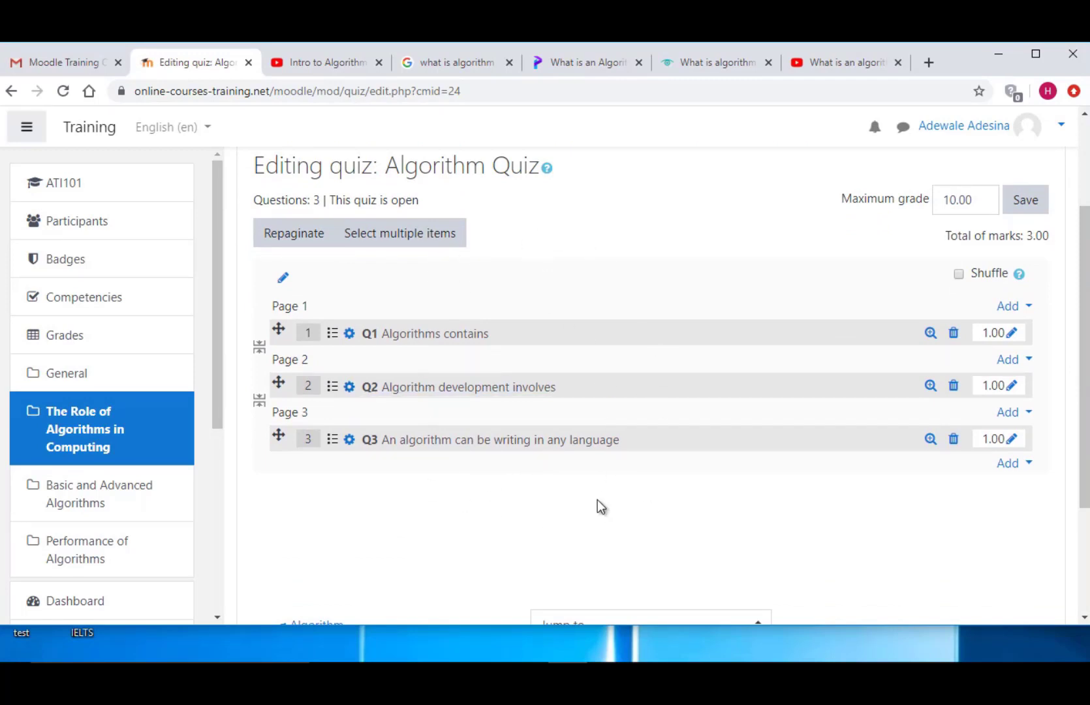
{"action": "left_click", "coordinate": [1010, 338]}
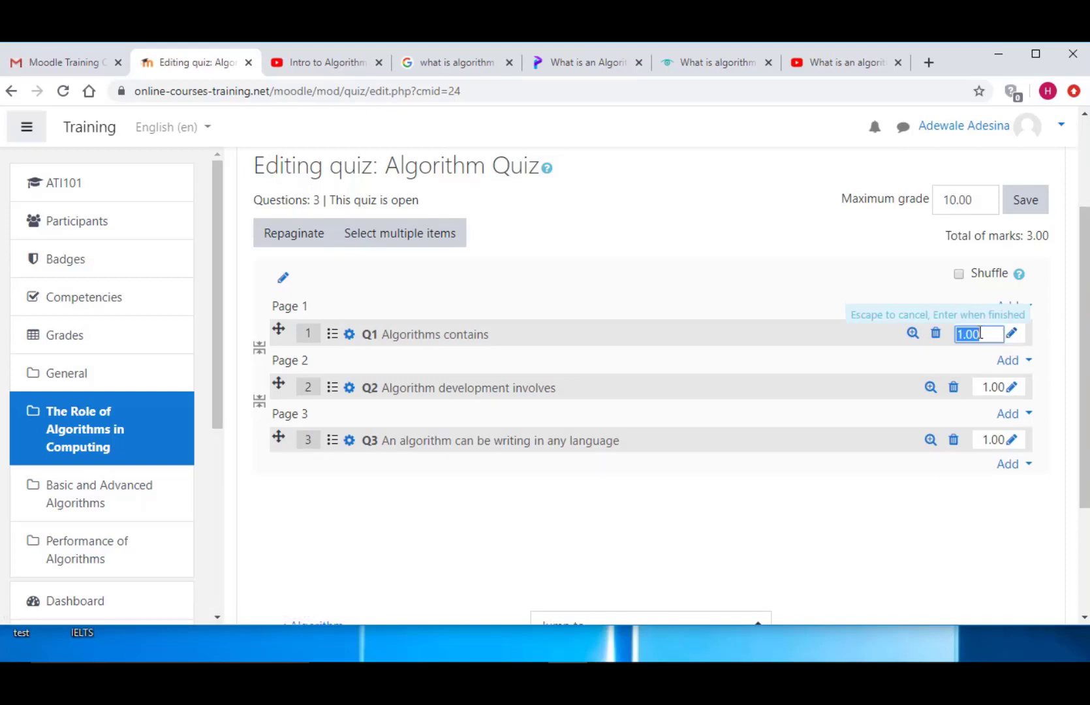
{"action": "type", "text": "2"}
{"action": "key", "text": "Return"}
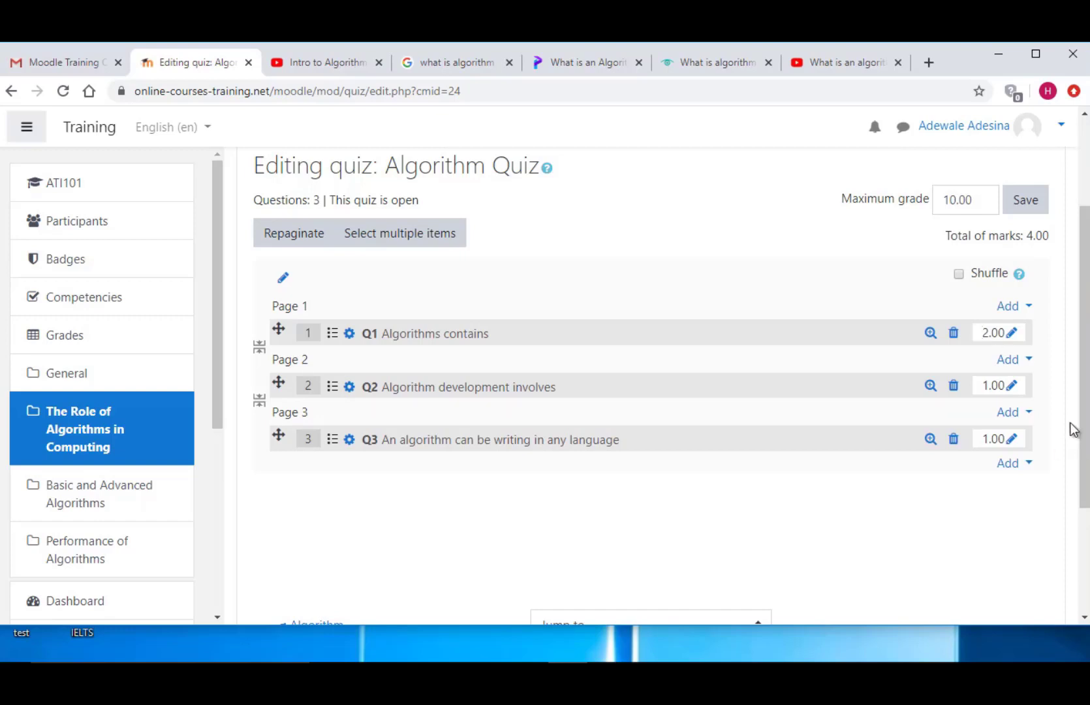
{"action": "left_click", "coordinate": [1010, 386]}
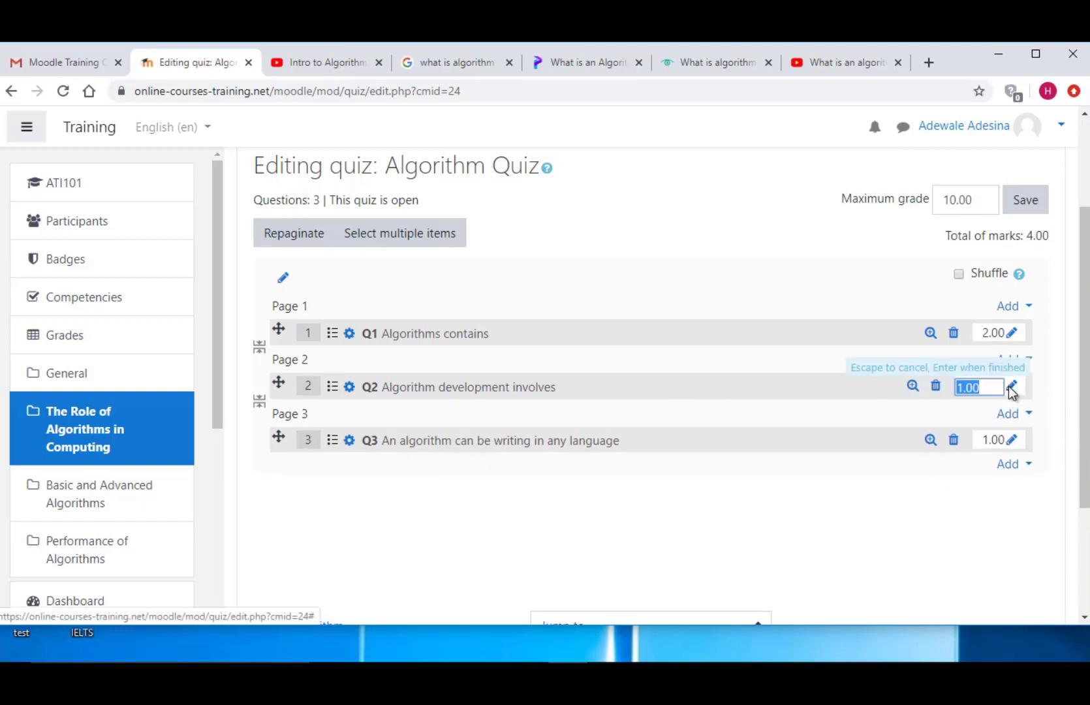
{"action": "type", "text": "3"}
{"action": "key", "text": "Return"}
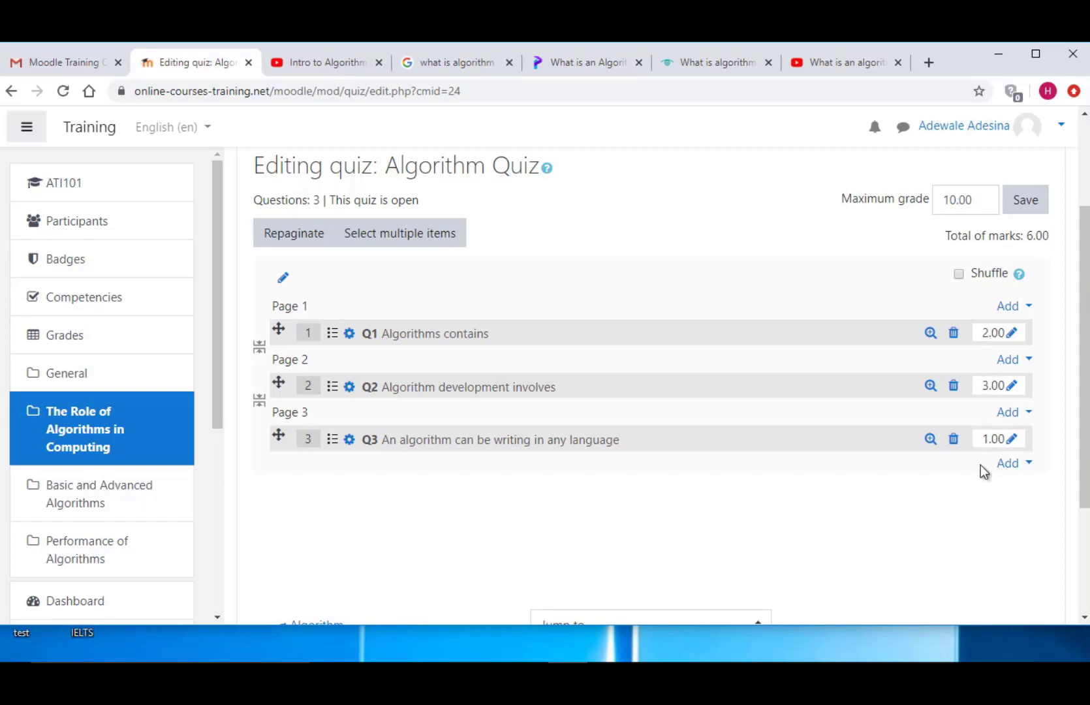
Set the quiz's maximum grade to 6 and save it
{"action": "left_click", "coordinate": [980, 204]}
{"action": "left_click_drag", "start_coordinate": [974, 201], "coordinate": [934, 199]}
{"action": "type", "text": "6"}
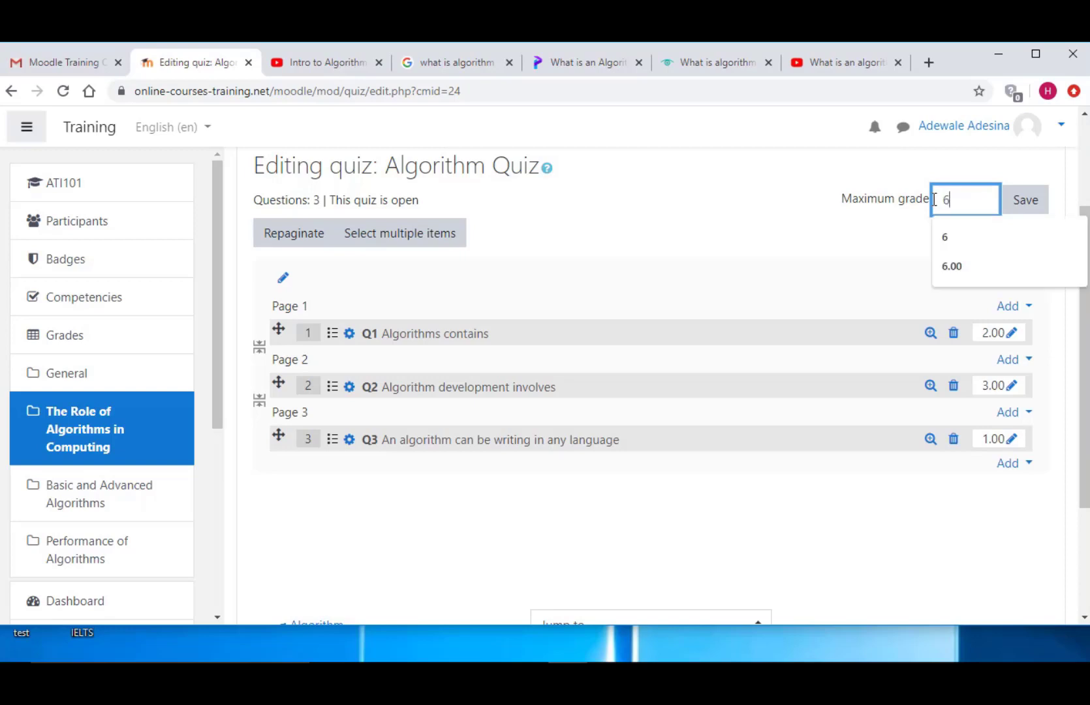
{"action": "key", "text": "Return"}
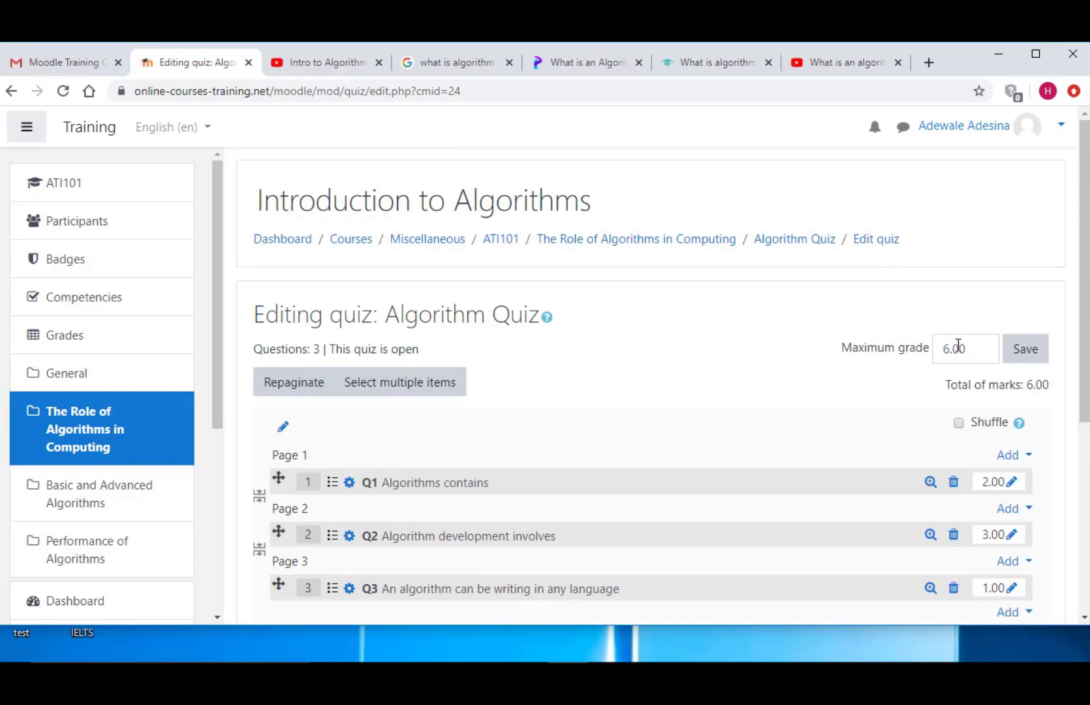
Enable Shuffle for the quiz questions and save the maximum grade
{"action": "left_click_drag", "start_coordinate": [1087, 297], "coordinate": [1086, 369]}
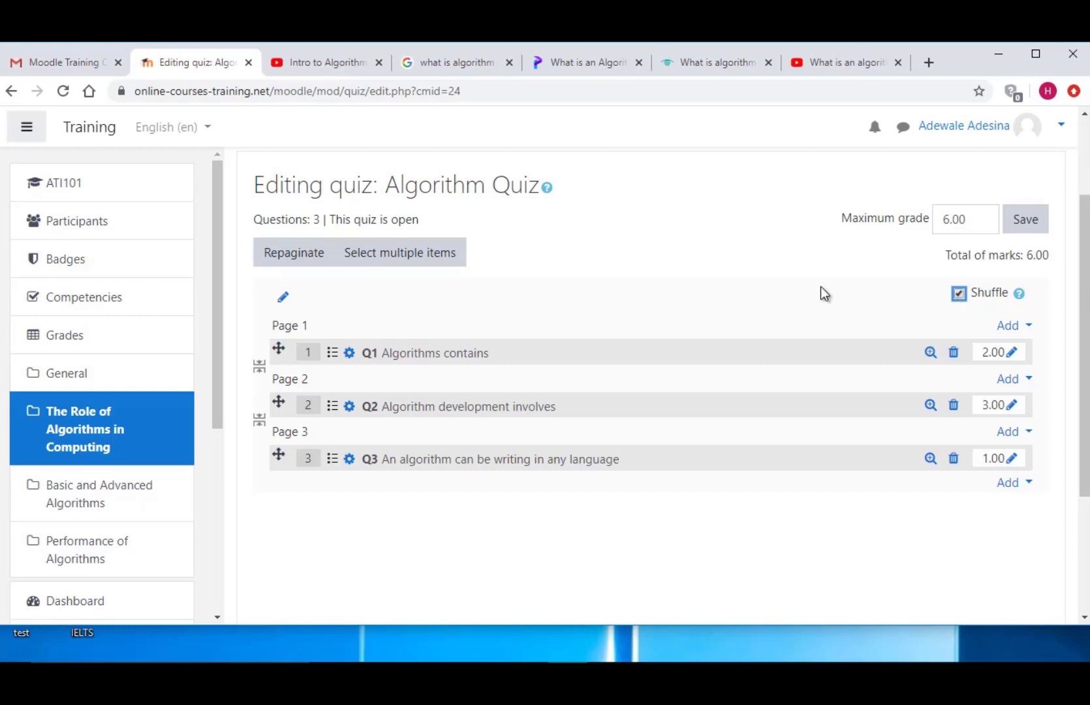
{"action": "left_click", "coordinate": [1022, 223]}
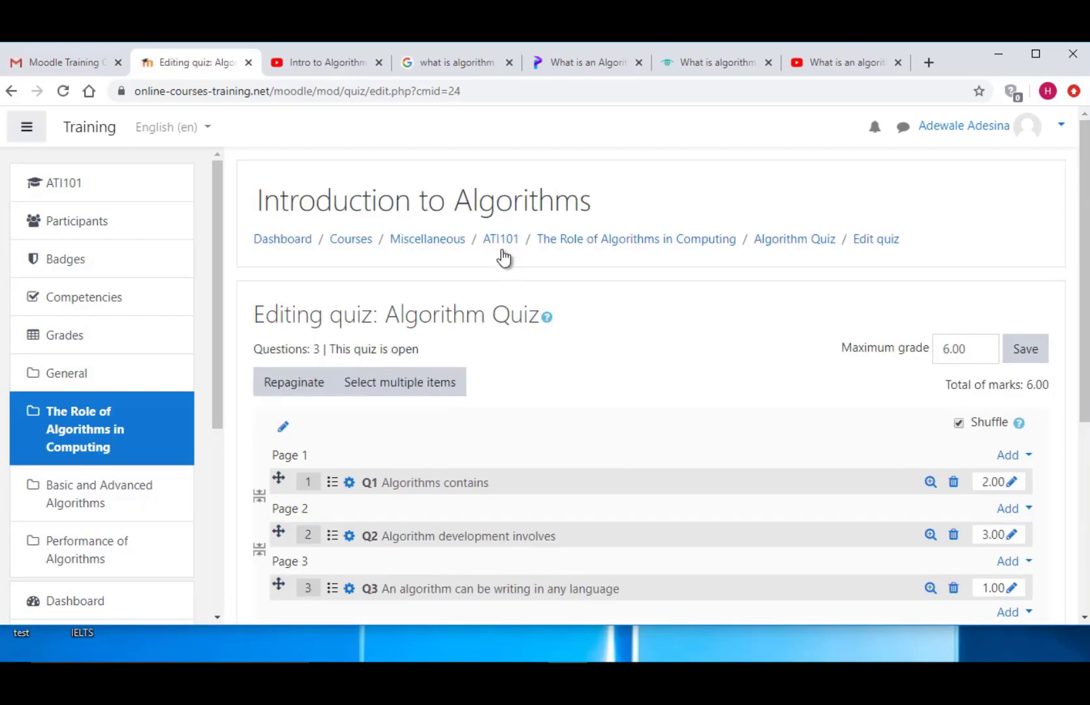
Open the Algorithm Quiz from the ATI101 course page and start an attempt
{"action": "left_click", "coordinate": [501, 240]}
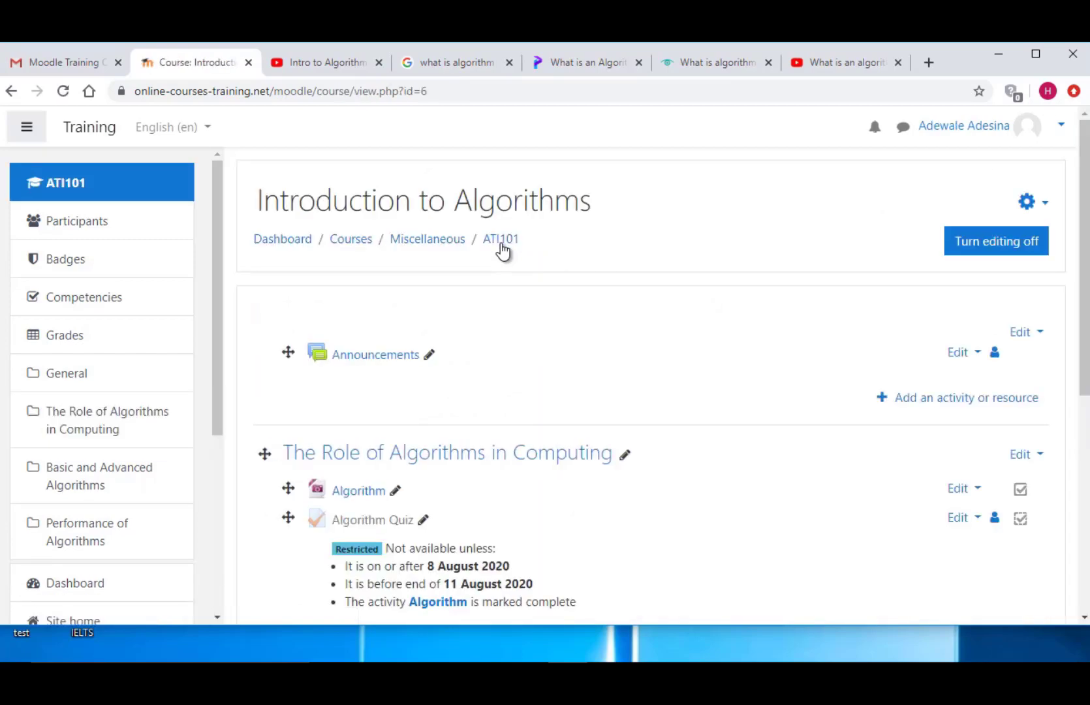
{"action": "scroll", "coordinate": [560, 269], "scroll_direction": "down", "scroll_amount": 3}
{"action": "left_click", "coordinate": [356, 340]}
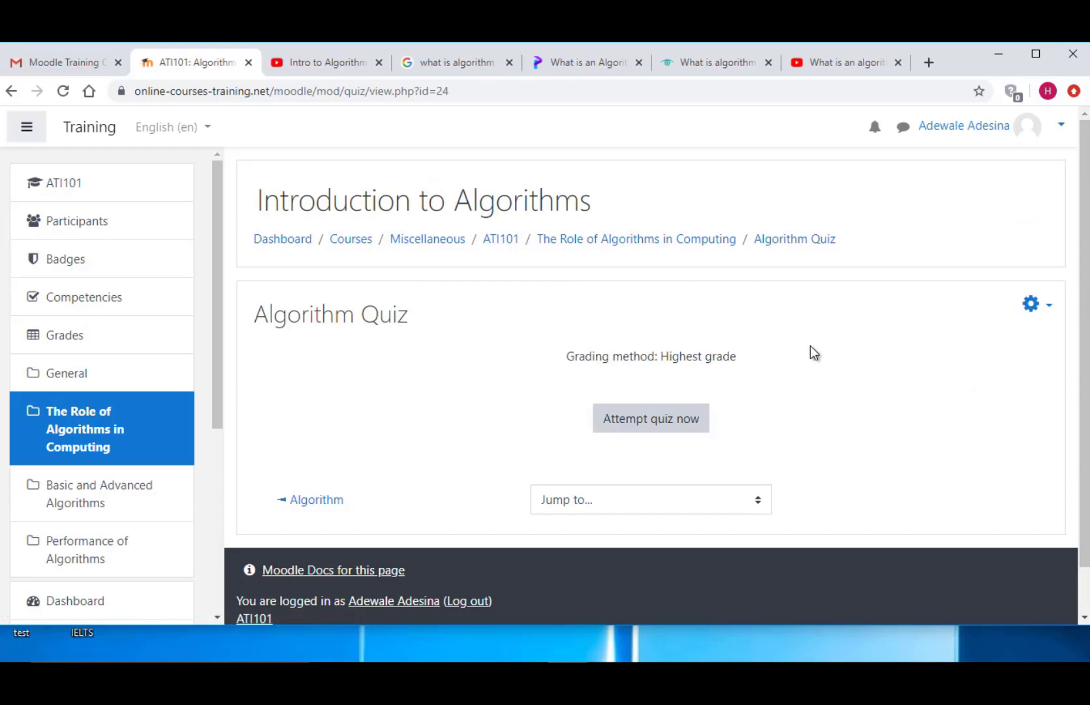
{"action": "left_click", "coordinate": [653, 425]}
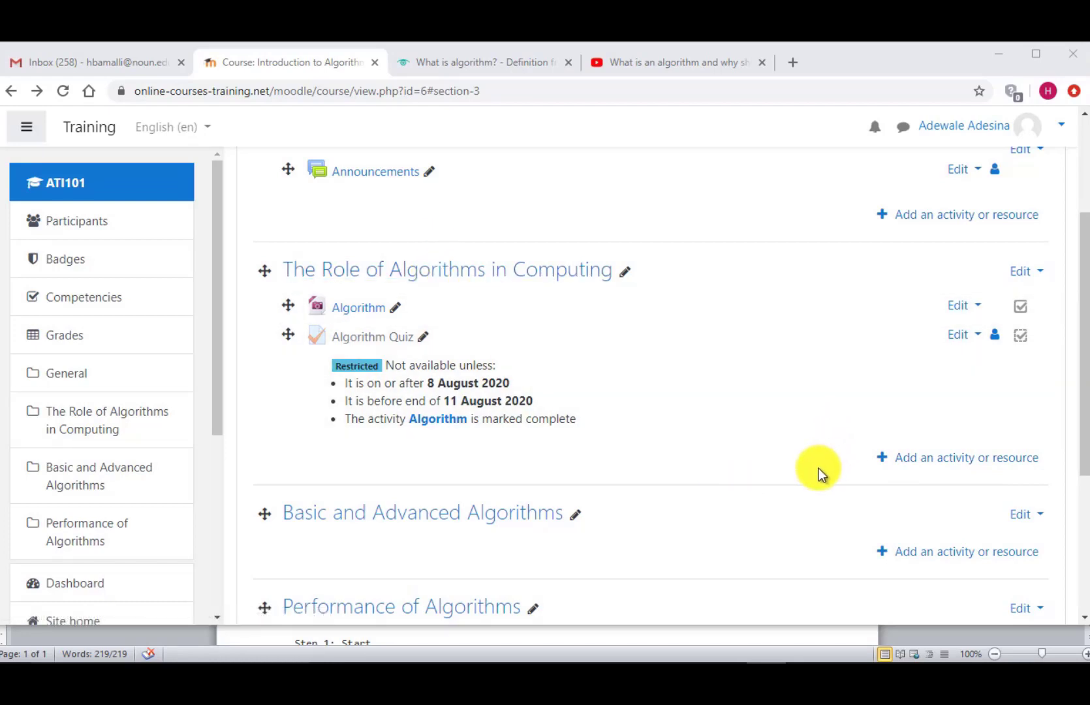
Add an assignment named "Algorithm Assignment" to The Role of Algorithms in Computing and fill its description with the prepared algorithm text
{"action": "left_click", "coordinate": [927, 460]}
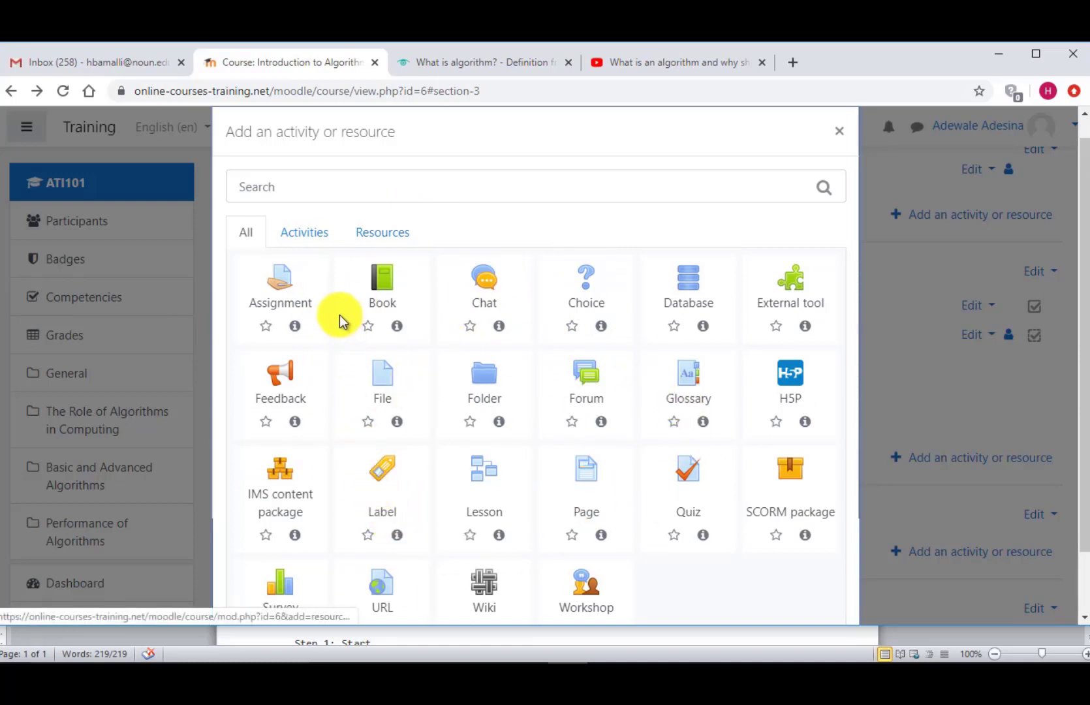
{"action": "left_click", "coordinate": [273, 300]}
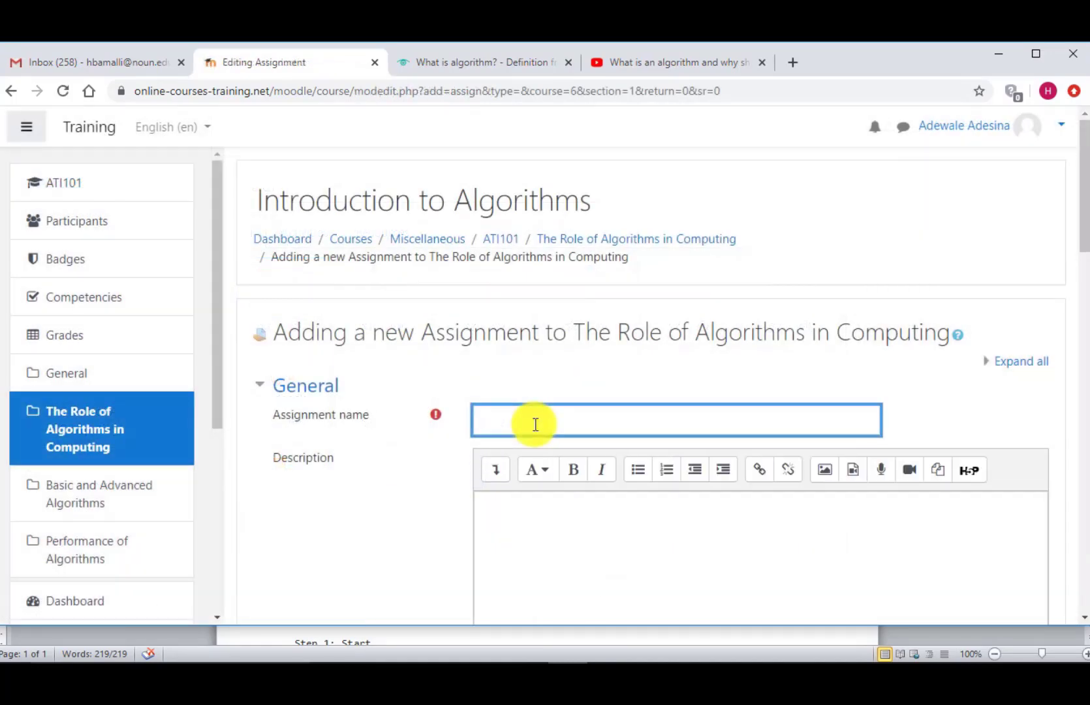
{"action": "type", "text": "Algorithm Assignment"}
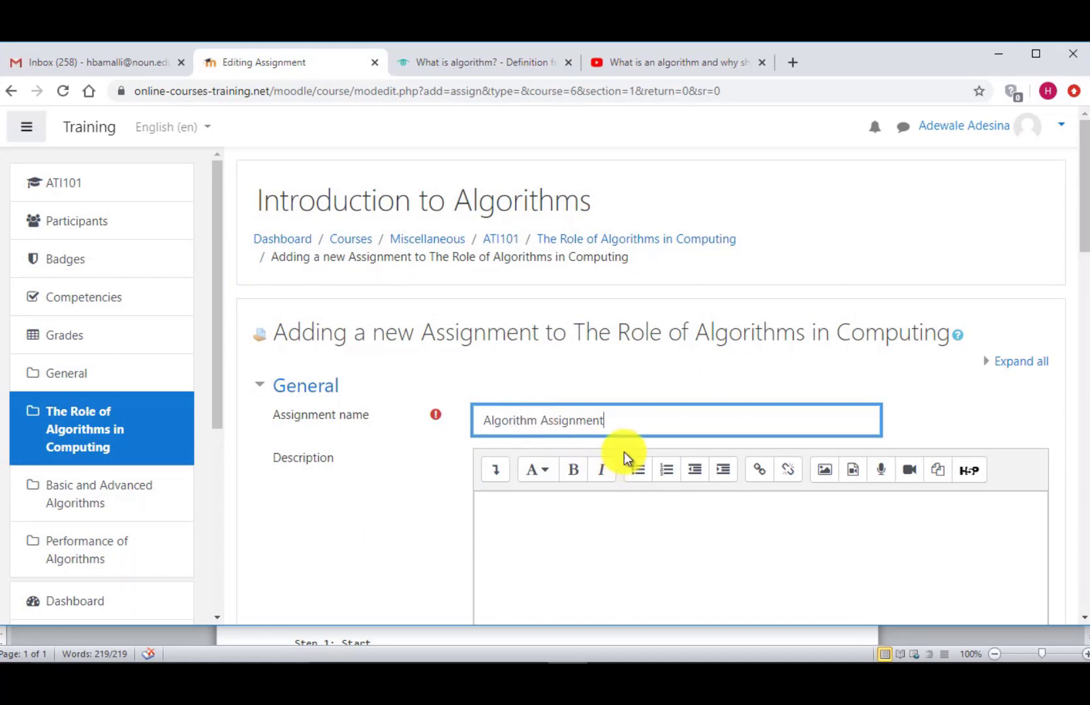
{"action": "left_click_drag", "start_coordinate": [1083, 219], "coordinate": [1084, 292]}
{"action": "left_click", "coordinate": [639, 261]}
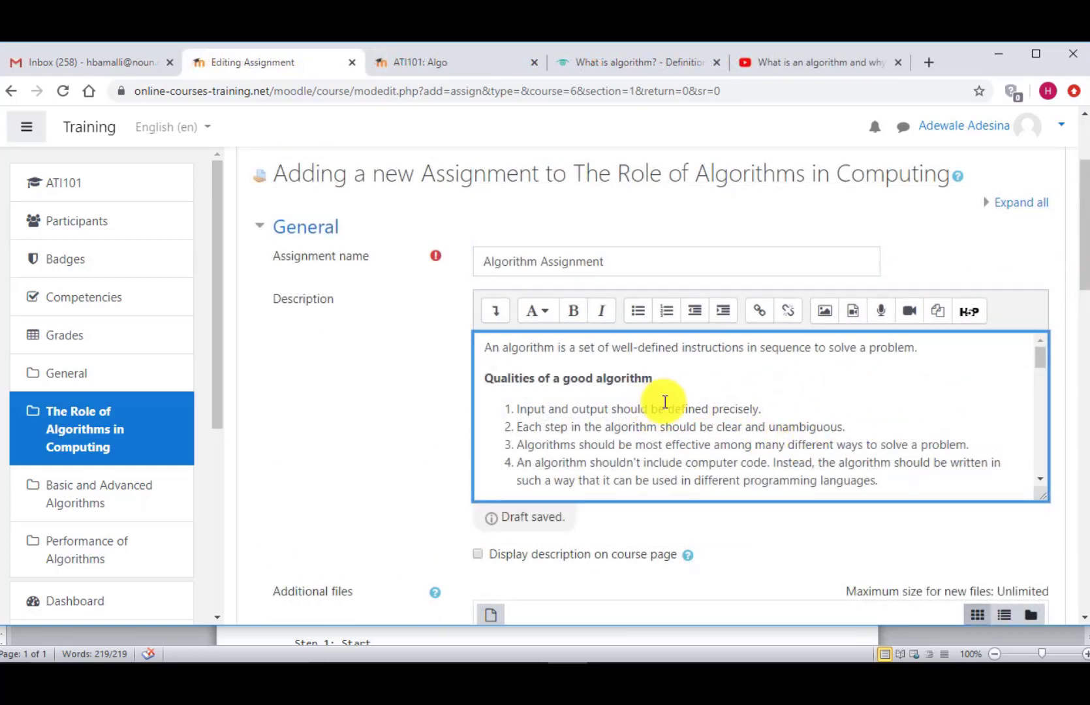
{"action": "mouse_move", "coordinate": [1039, 364]}
{"action": "left_mouse_down"}
{"action": "mouse_move", "coordinate": [1044, 438]}
{"action": "mouse_move", "coordinate": [1042, 356]}
{"action": "left_mouse_up"}
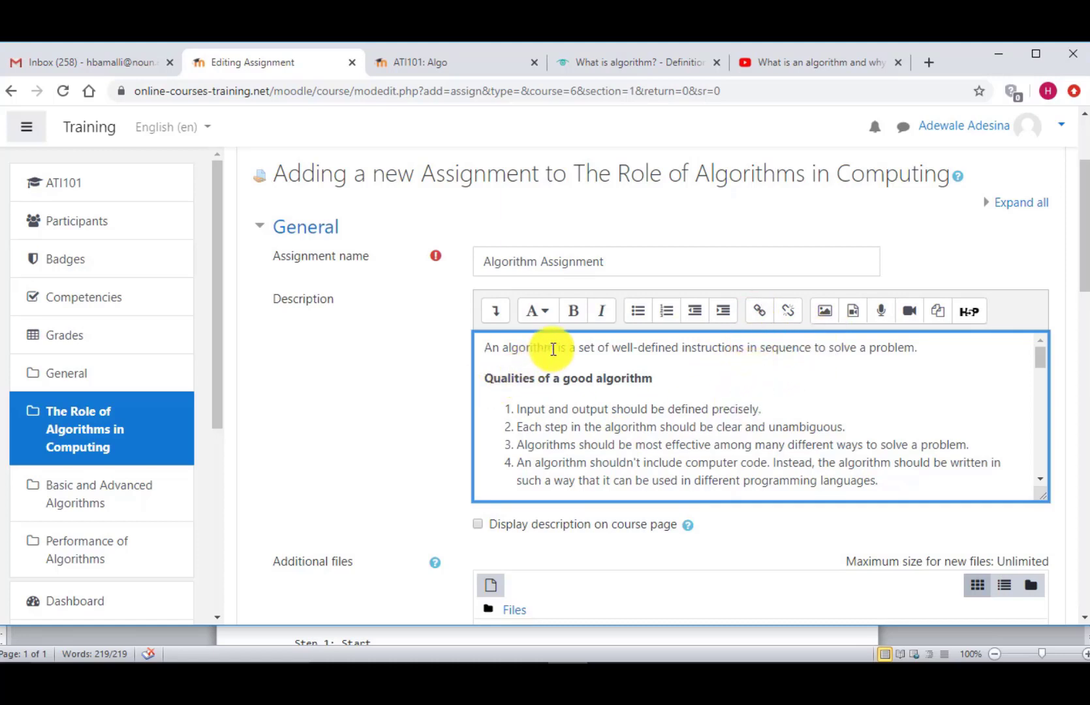
{"action": "left_click_drag", "start_coordinate": [553, 347], "coordinate": [483, 351]}
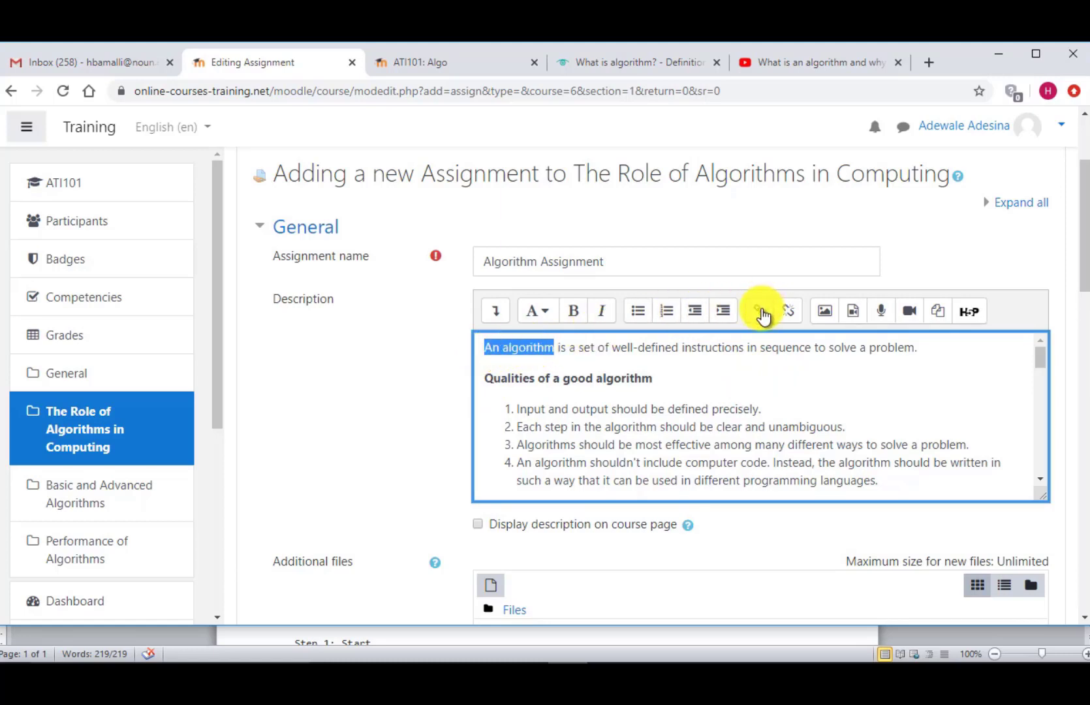
{"action": "left_click", "coordinate": [760, 311]}
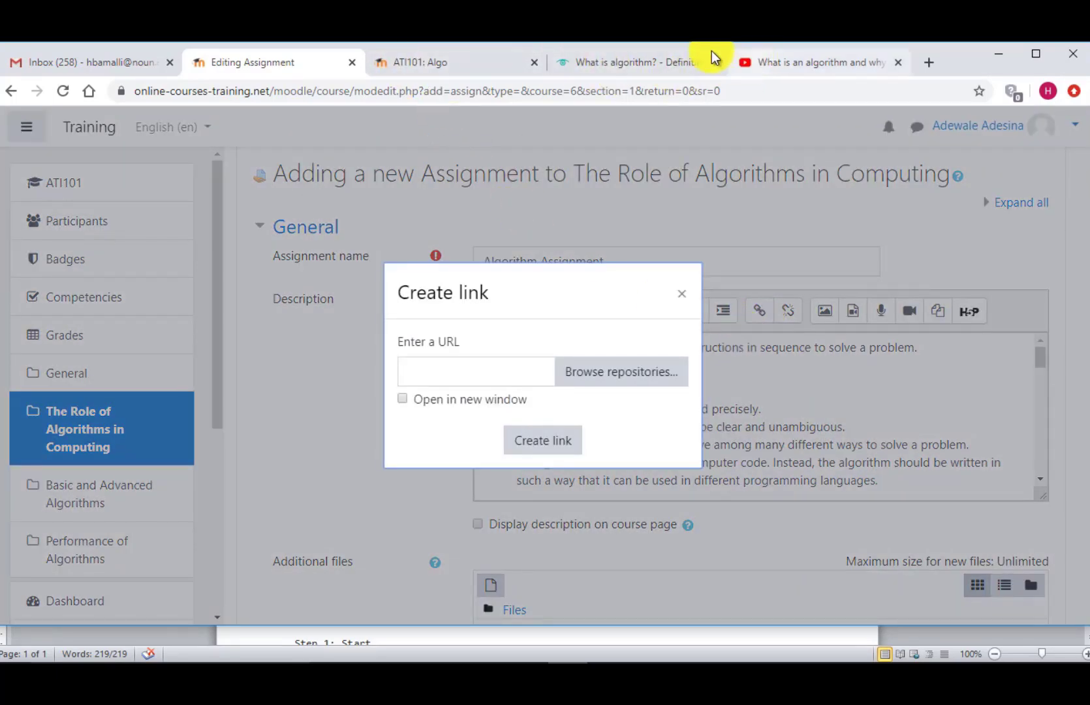
{"action": "left_click", "coordinate": [649, 65]}
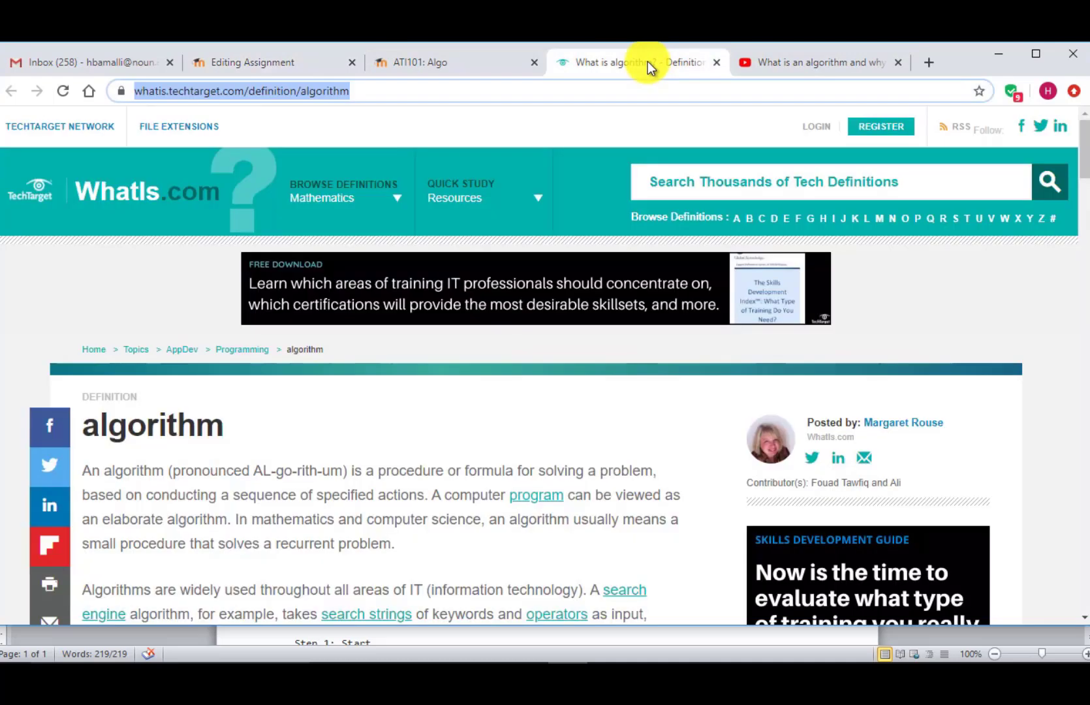
{"action": "right_click", "coordinate": [281, 94]}
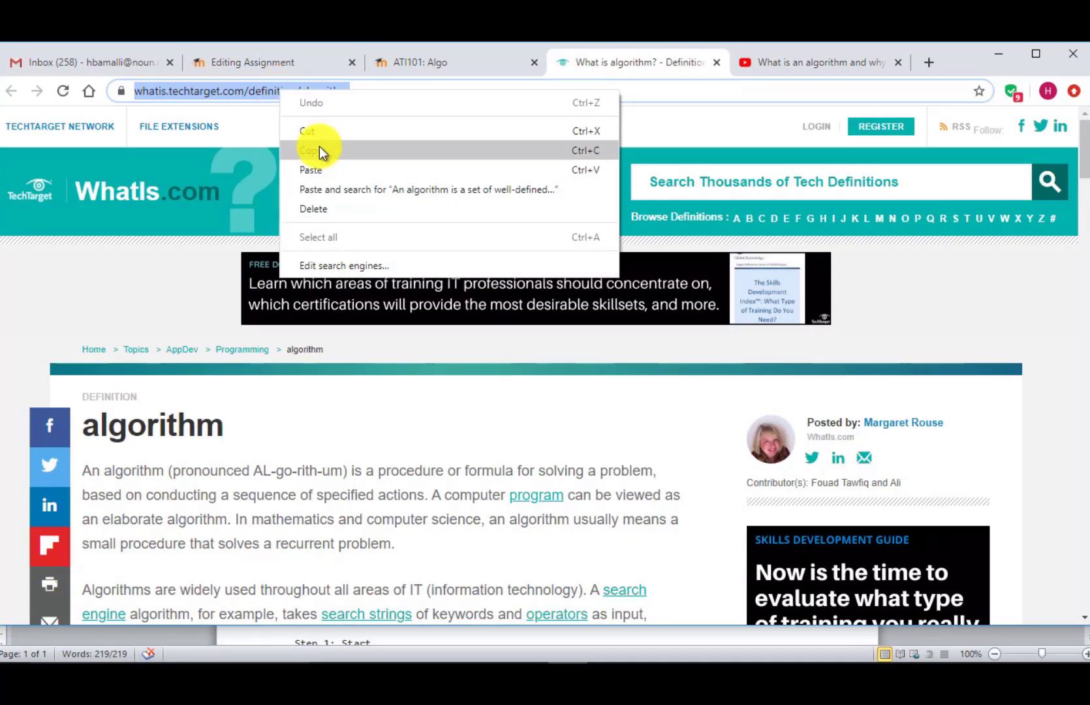
{"action": "left_click", "coordinate": [319, 146]}
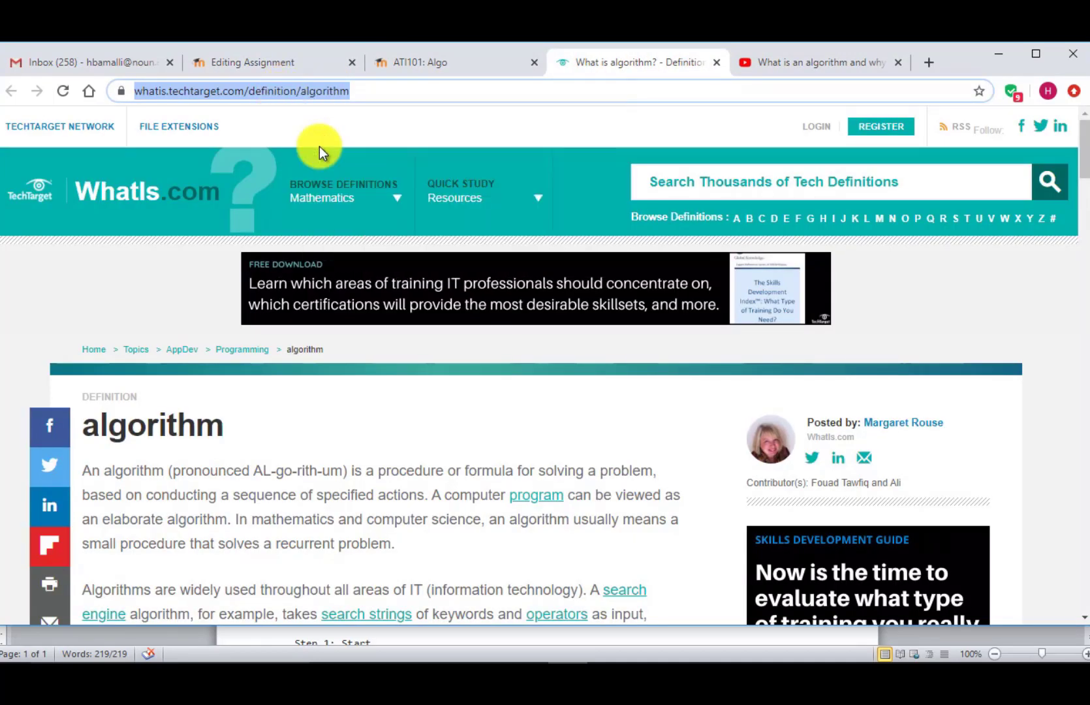
{"action": "left_click", "coordinate": [446, 62]}
{"action": "left_click", "coordinate": [323, 57]}
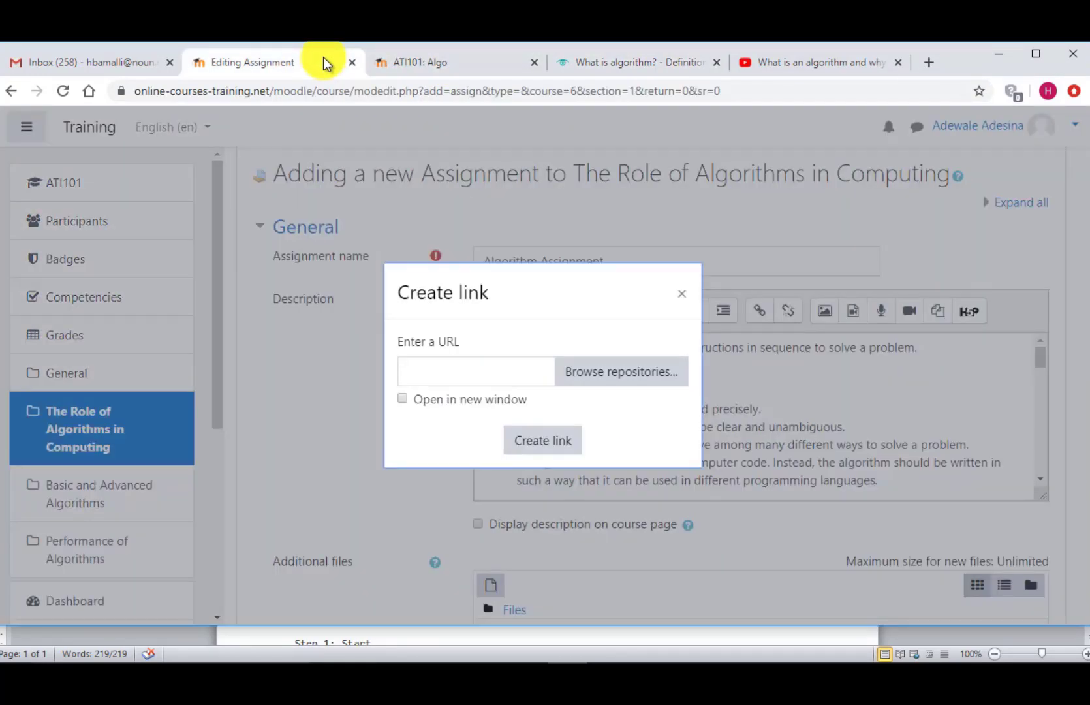
{"action": "left_click", "coordinate": [450, 370]}
{"action": "key", "text": "ctrl+v"}
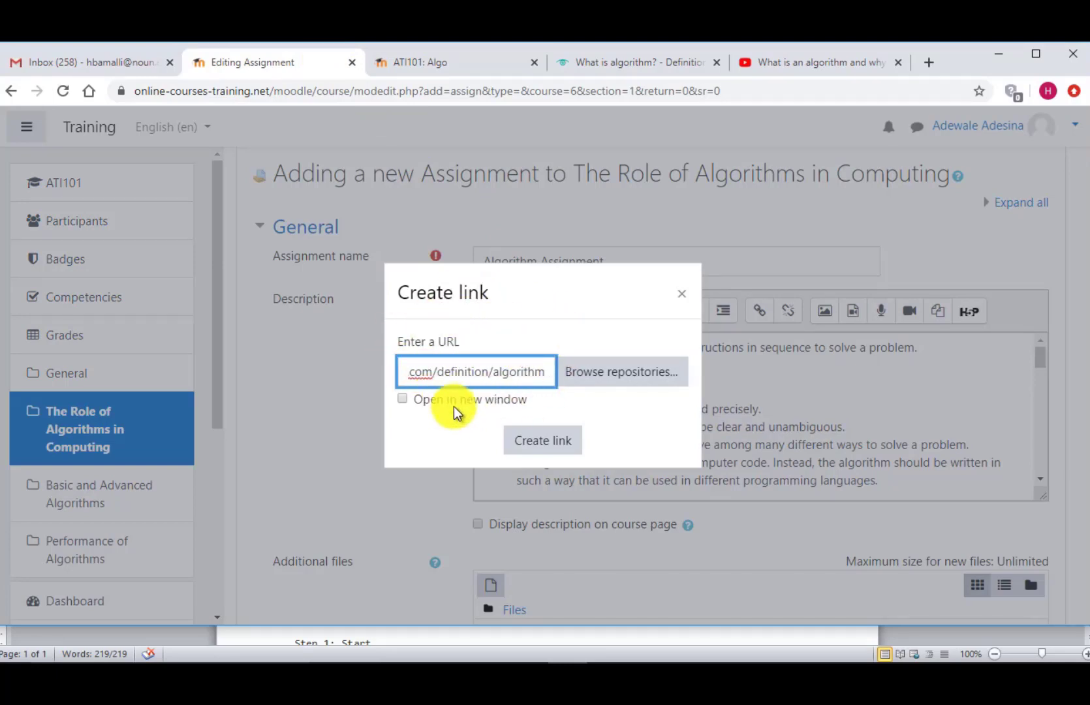
{"action": "left_click", "coordinate": [403, 399]}
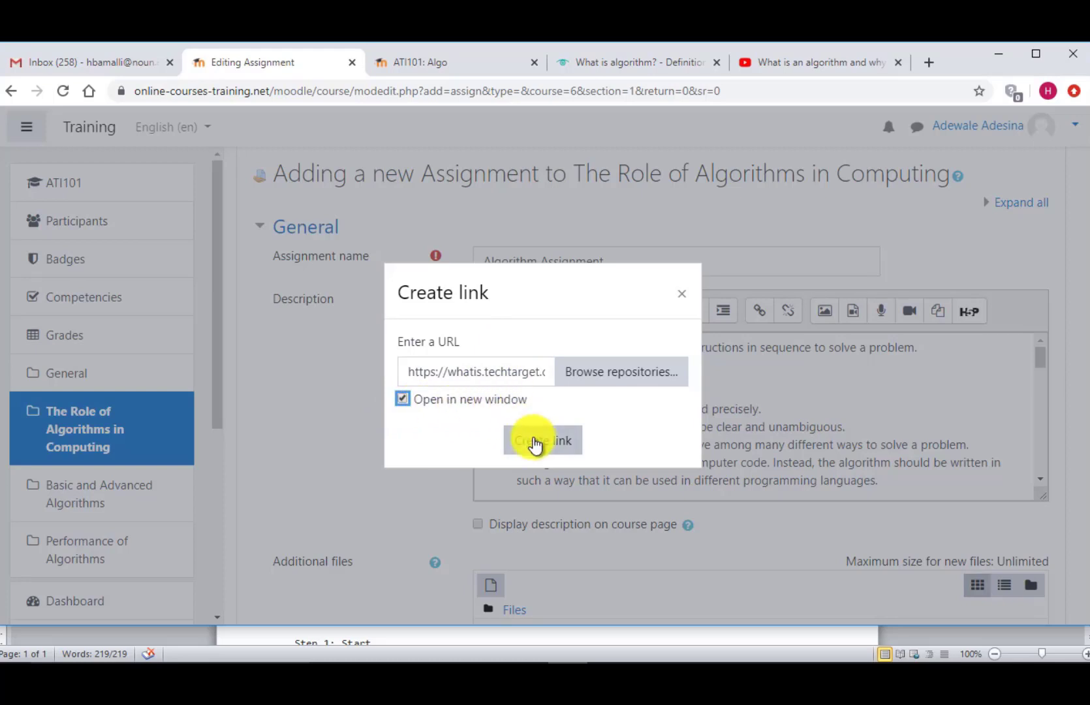
{"action": "left_click", "coordinate": [534, 442]}
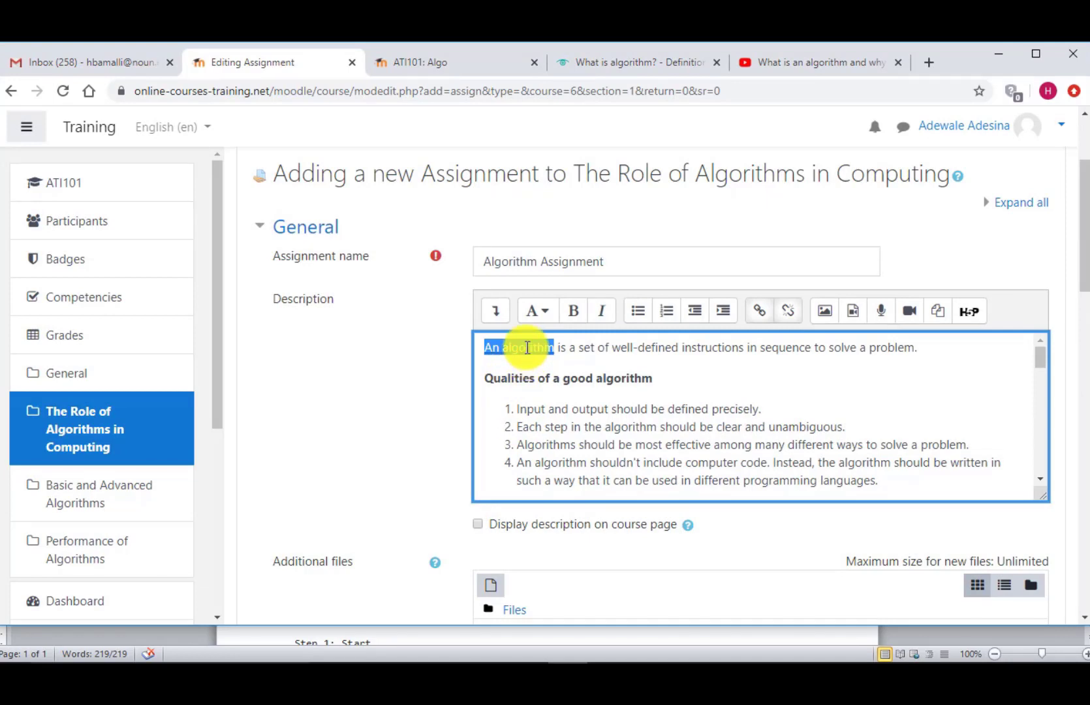
{"action": "left_click", "coordinate": [720, 377]}
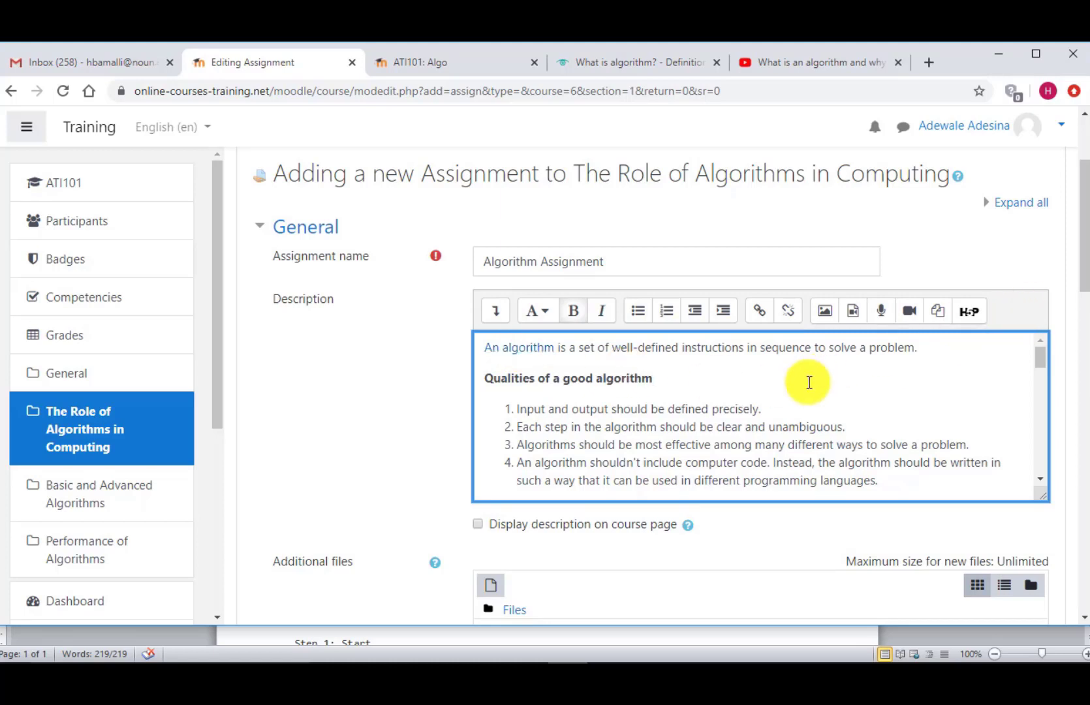
Add a blank line below the description's first sentence and copy the URL of the open YouTube video about algorithms
{"action": "left_click", "coordinate": [945, 351]}
{"action": "key", "text": "Return"}
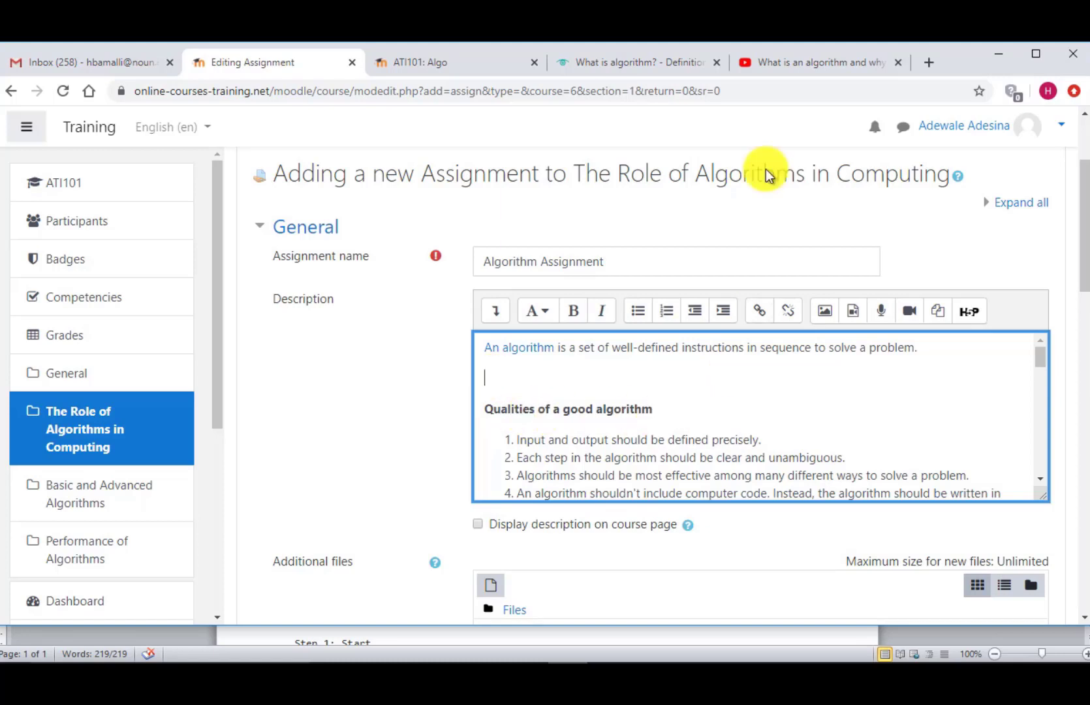
{"action": "left_click", "coordinate": [788, 62]}
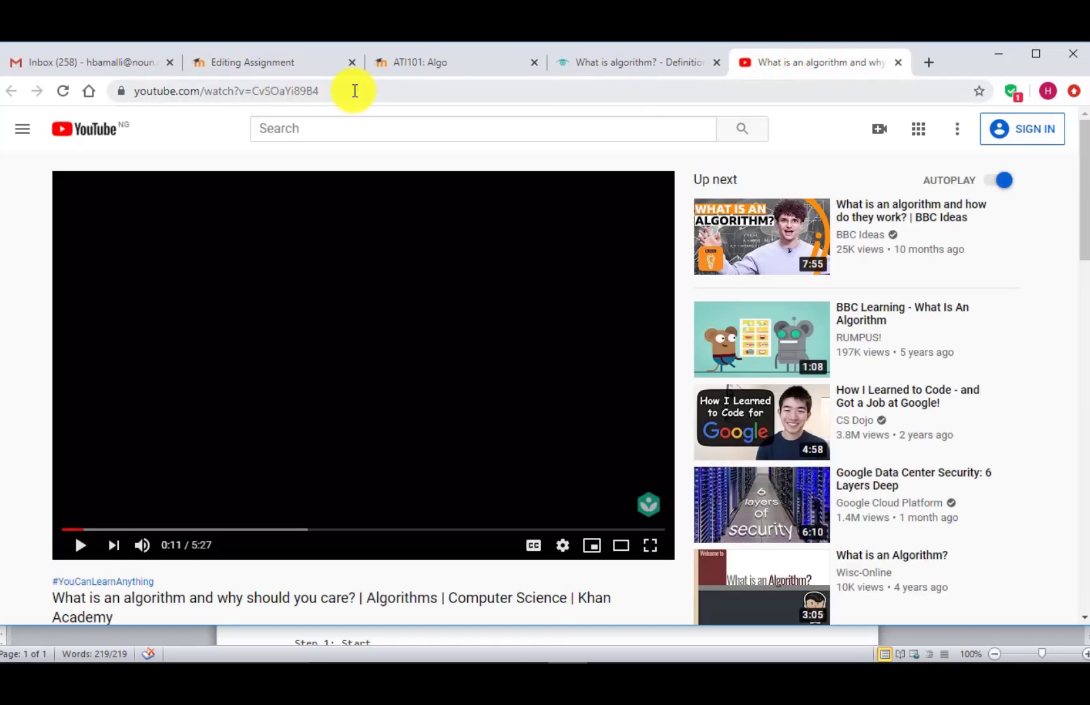
{"action": "left_click", "coordinate": [354, 91]}
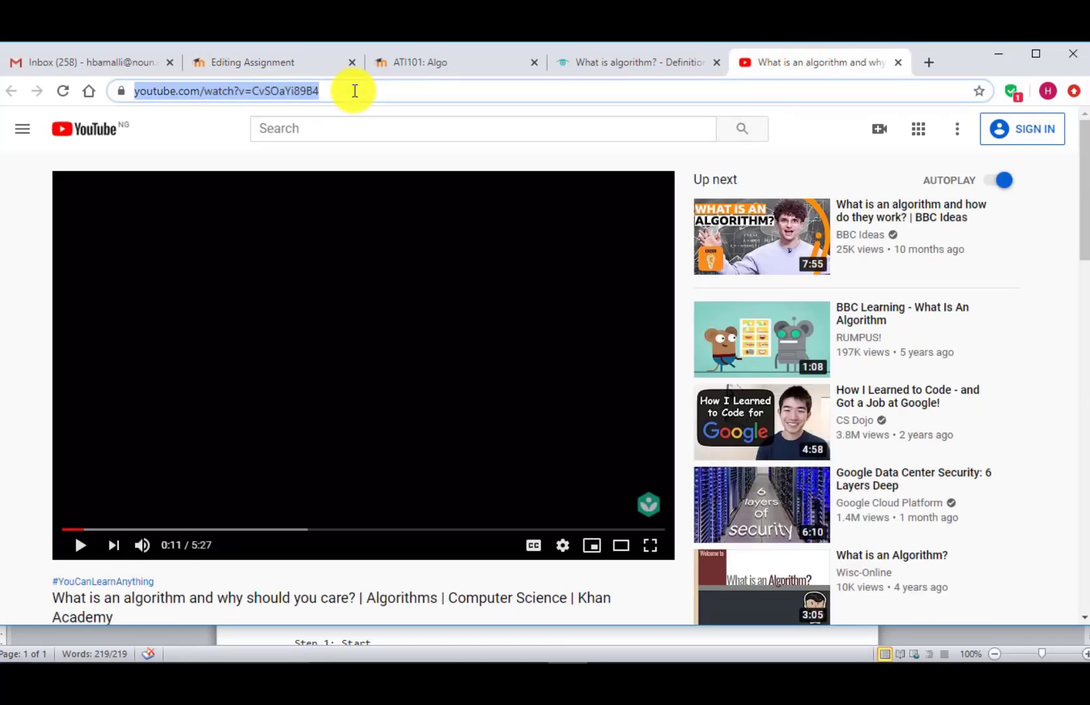
{"action": "left_click", "coordinate": [322, 63]}
{"action": "left_click", "coordinate": [586, 365]}
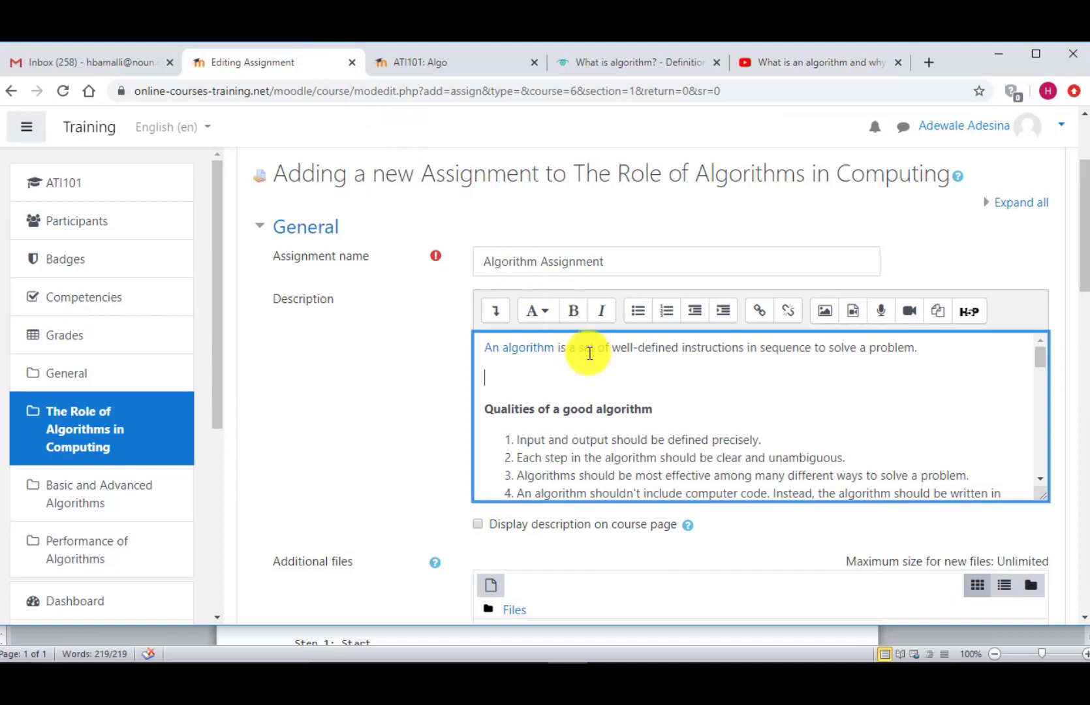
{"action": "left_click", "coordinate": [853, 318]}
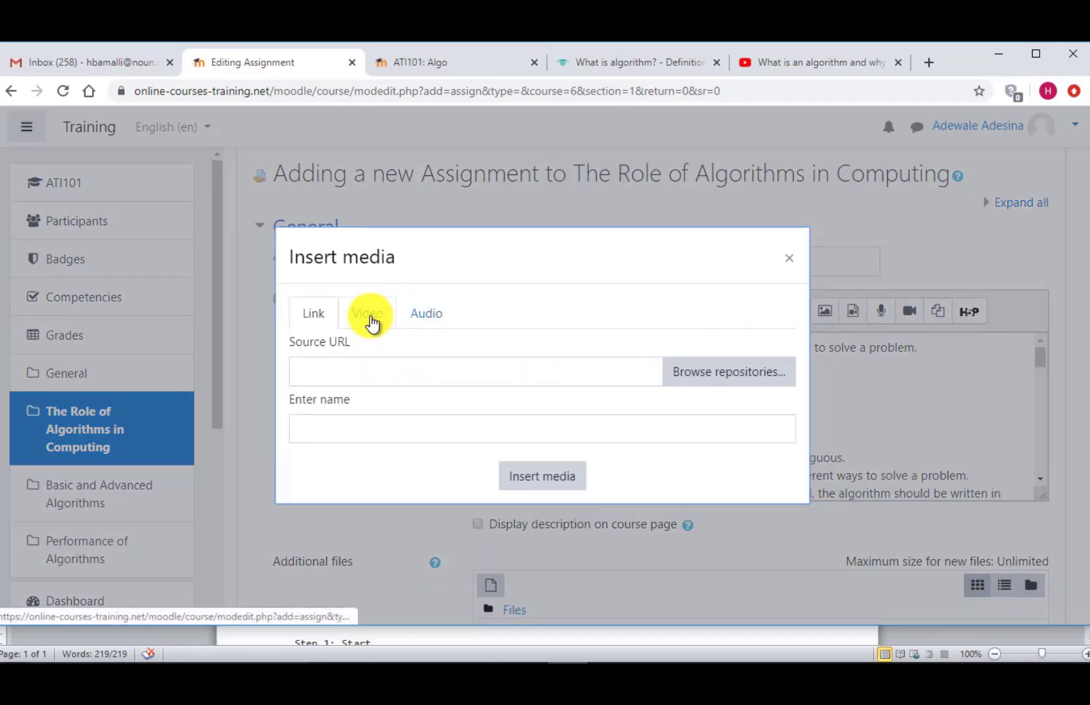
{"action": "left_click", "coordinate": [369, 315]}
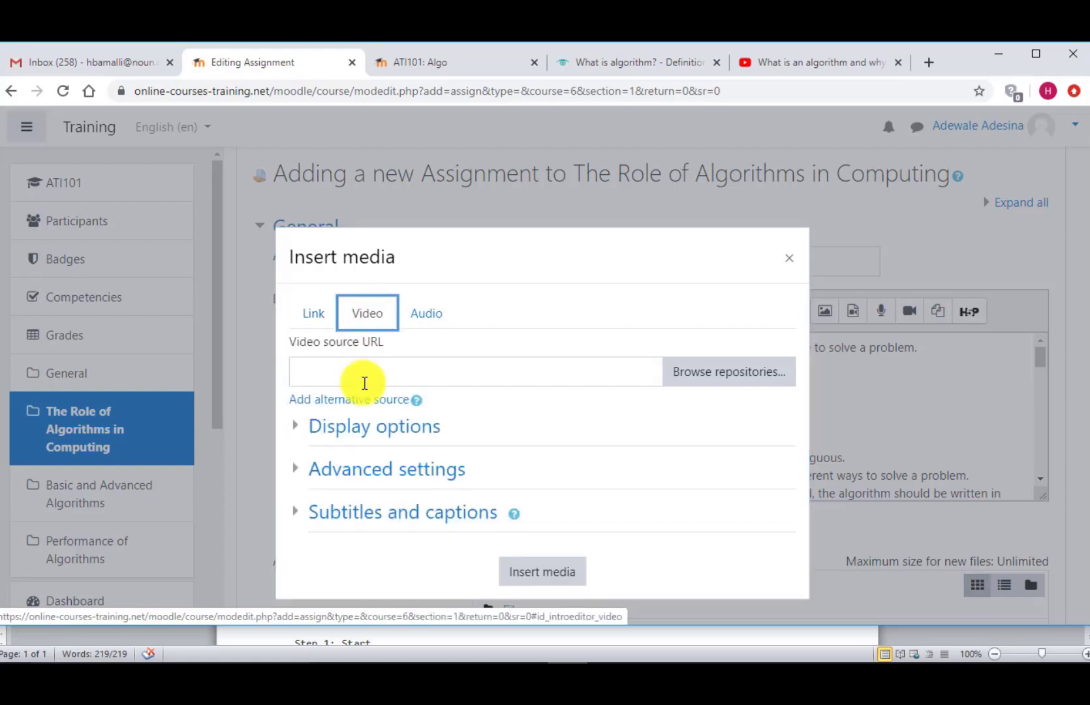
{"action": "left_click", "coordinate": [362, 371]}
{"action": "key", "text": "ctrl+v"}
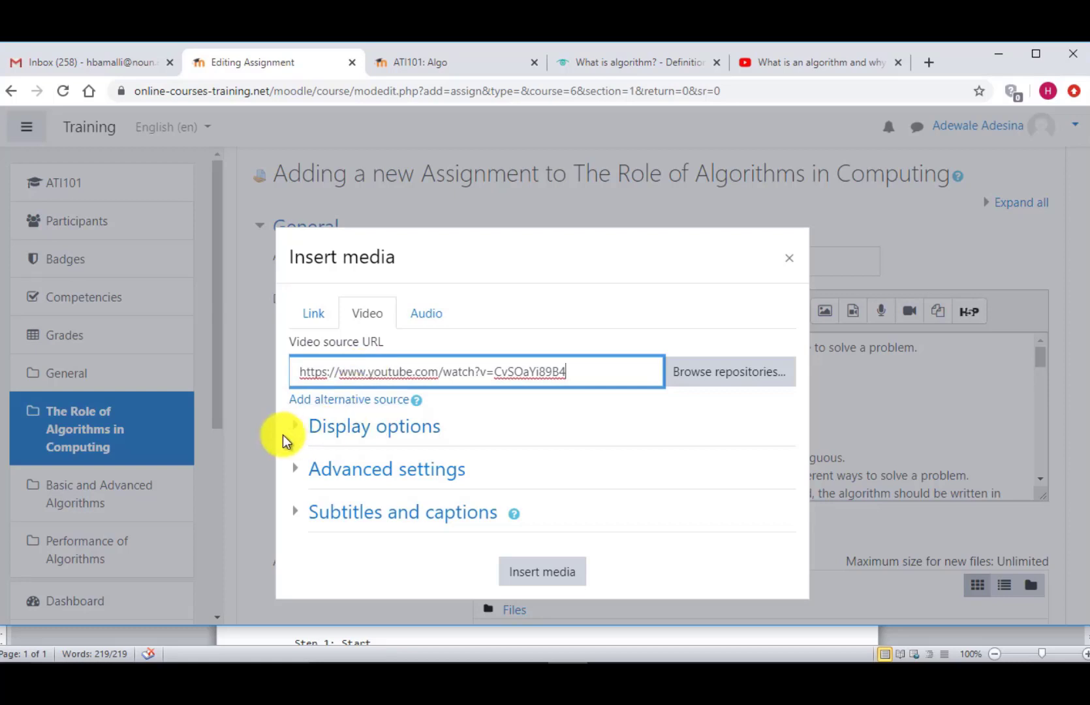
{"action": "left_click", "coordinate": [299, 430]}
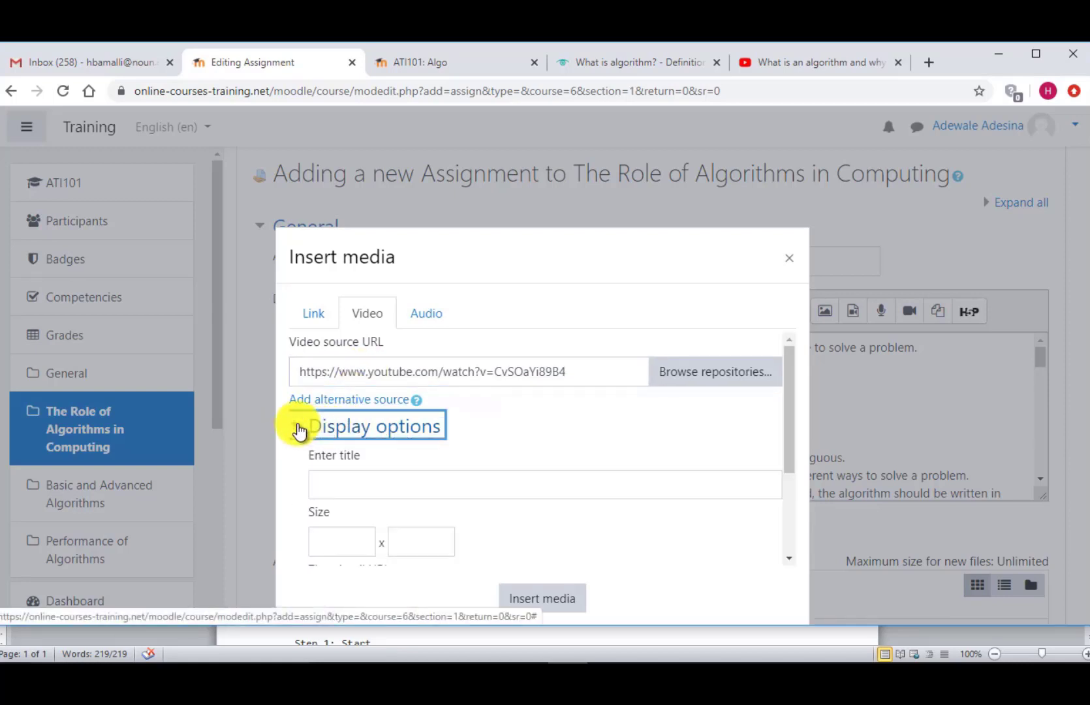
{"action": "left_click", "coordinate": [299, 430]}
{"action": "left_click", "coordinate": [295, 470]}
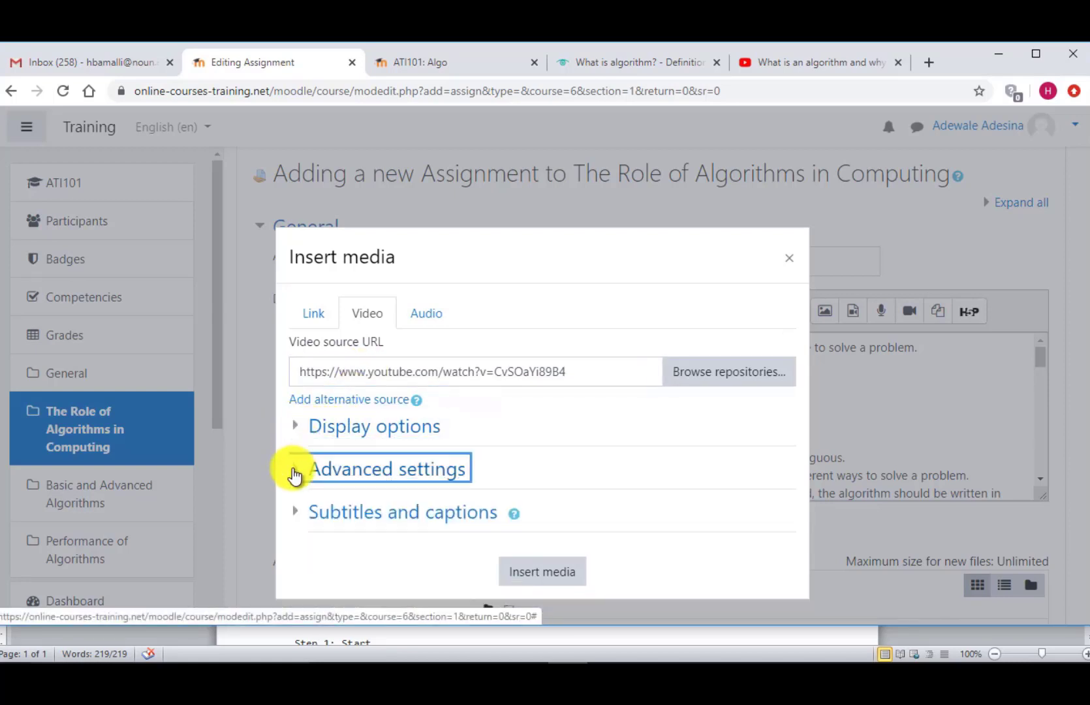
{"action": "left_click", "coordinate": [293, 474]}
{"action": "key", "text": "Tab"}
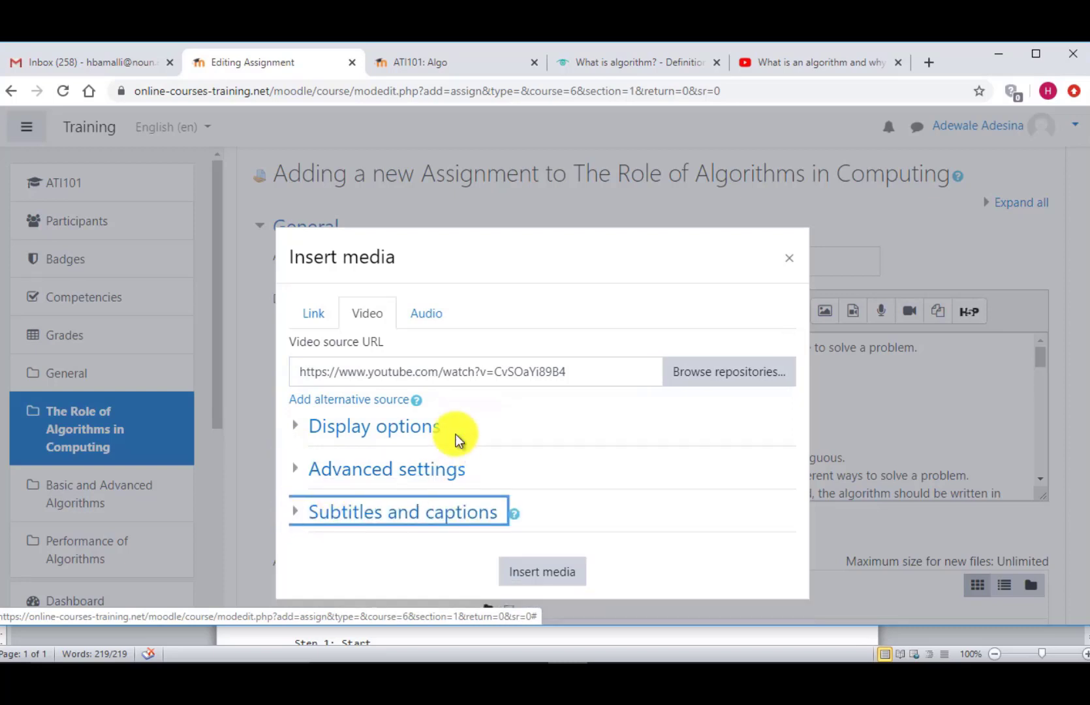
{"action": "left_click", "coordinate": [548, 574]}
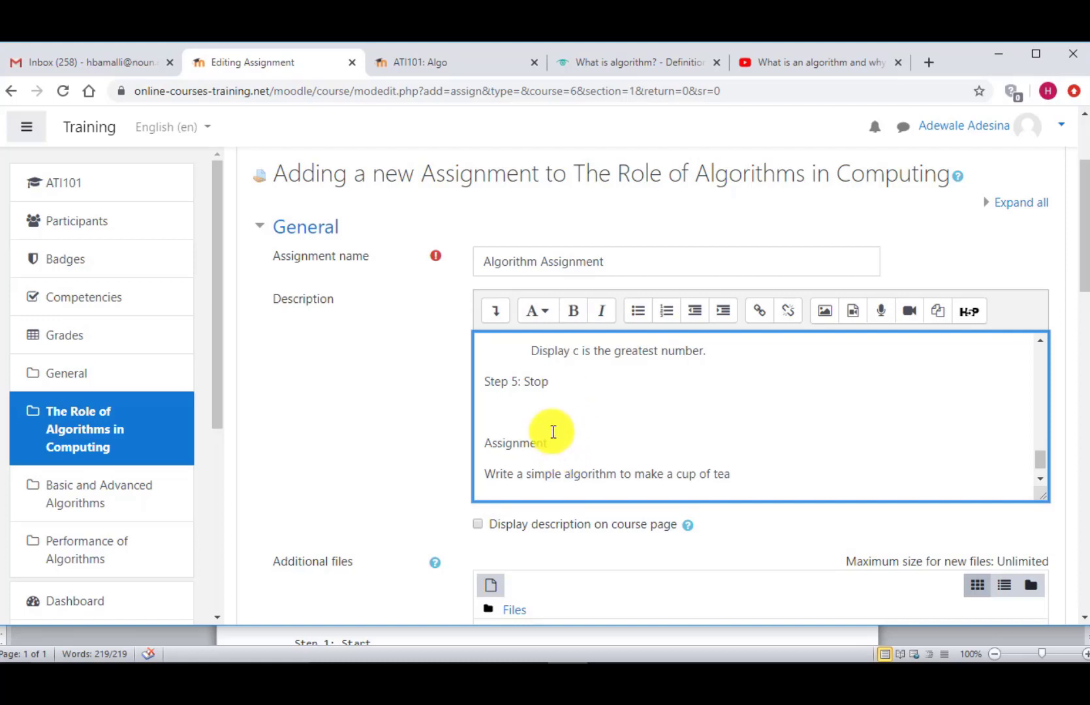
Make the "Assignment" heading near the end of the description bold
{"action": "double_click", "coordinate": [584, 447]}
{"action": "key", "text": "ctrl+b"}
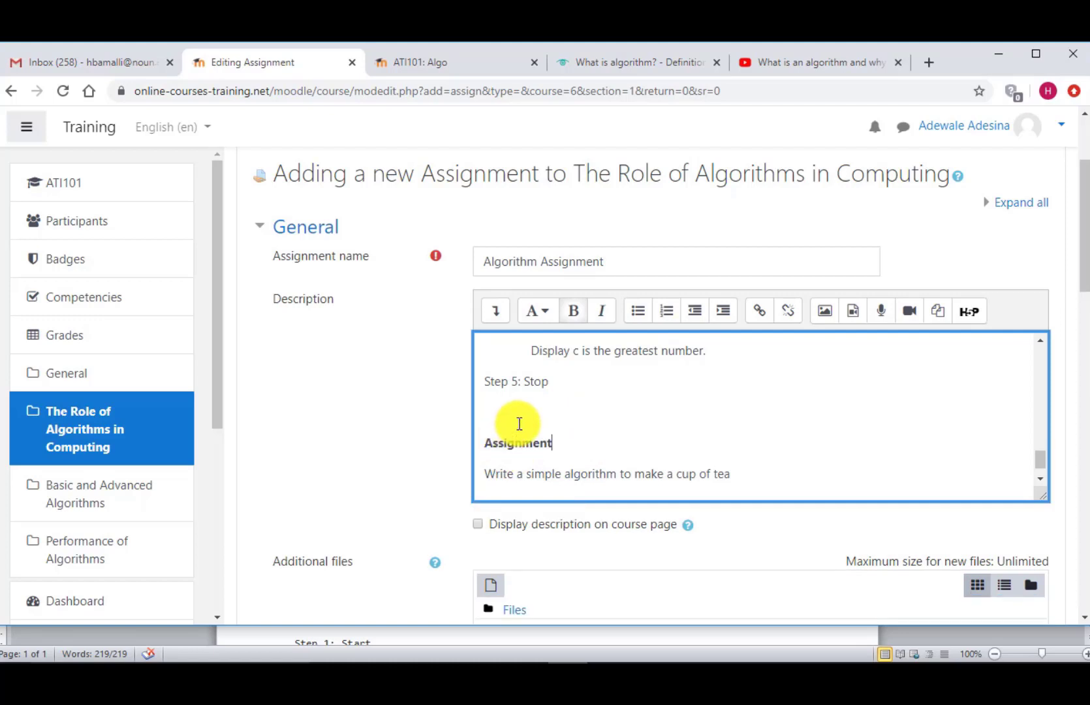
Allow submissions from 9 August 2020, and enable the cut-off date with 16 August 2020
{"action": "left_click_drag", "start_coordinate": [1083, 218], "coordinate": [1078, 316]}
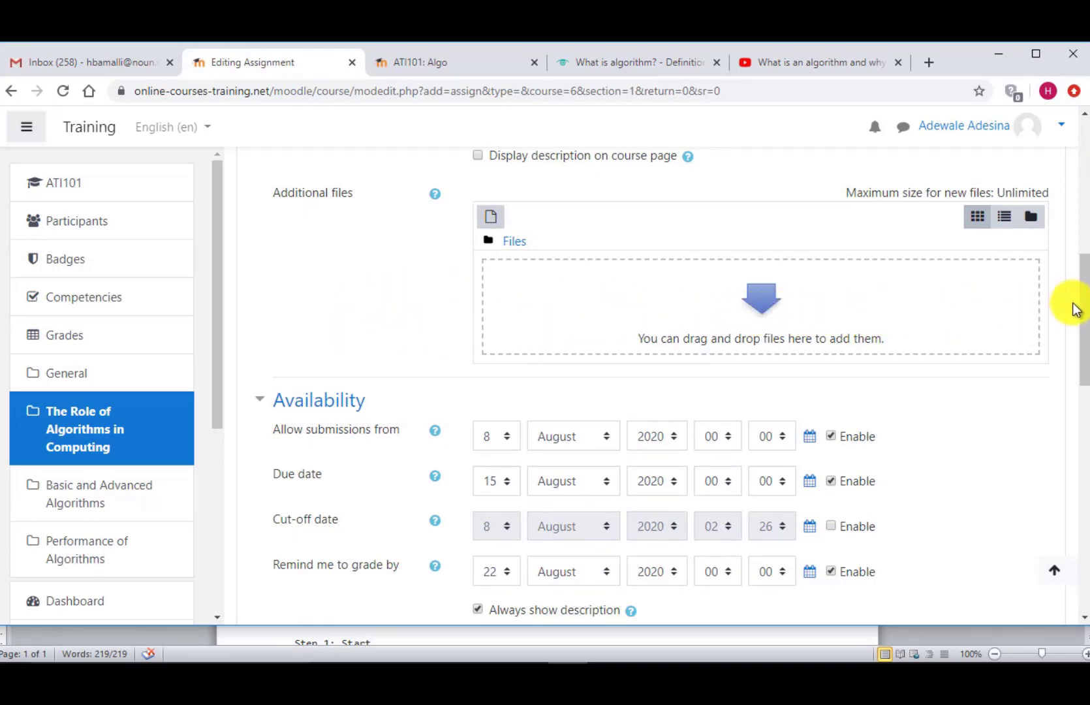
{"action": "left_click_drag", "start_coordinate": [1073, 305], "coordinate": [1086, 353]}
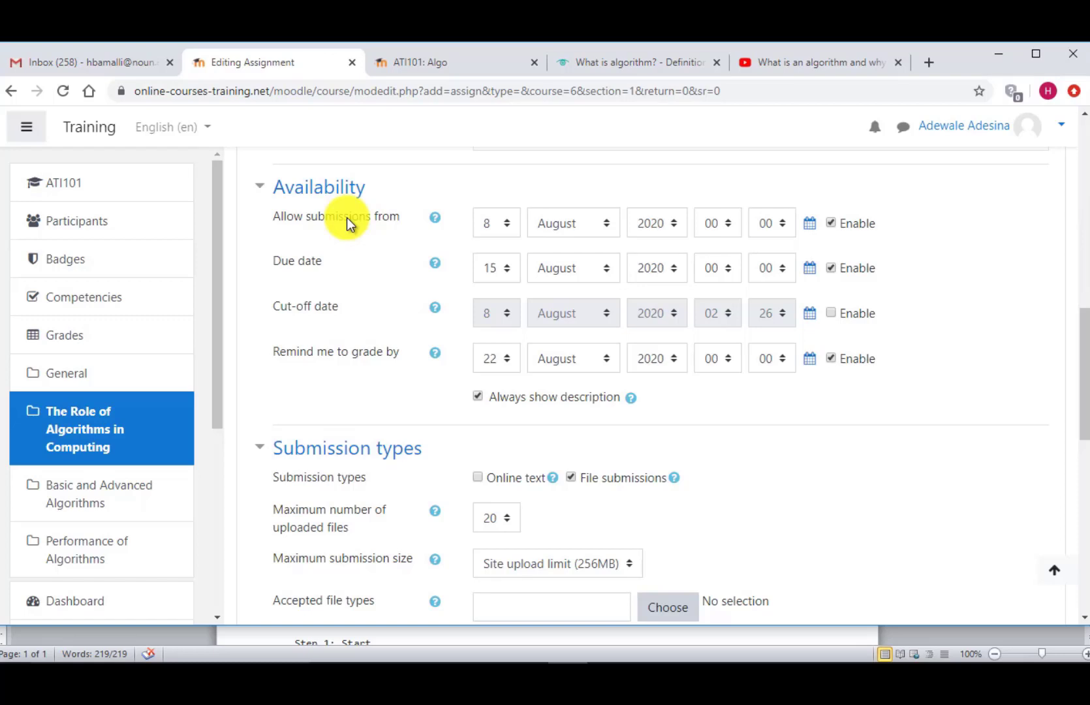
{"action": "left_click", "coordinate": [495, 223]}
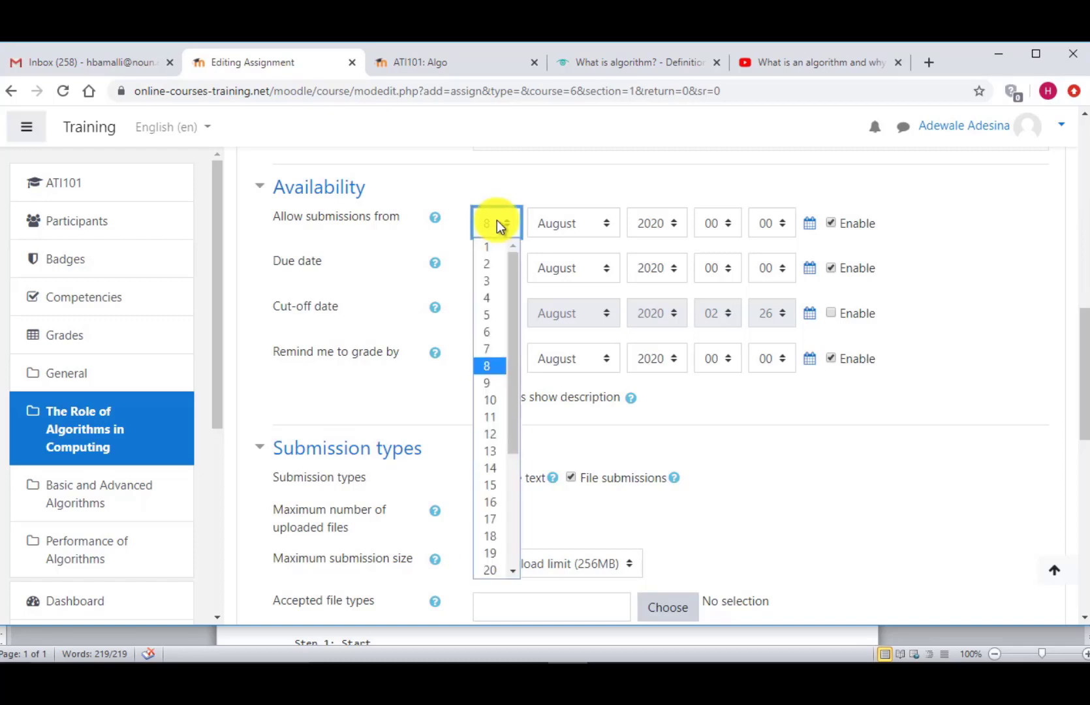
{"action": "left_click", "coordinate": [490, 384]}
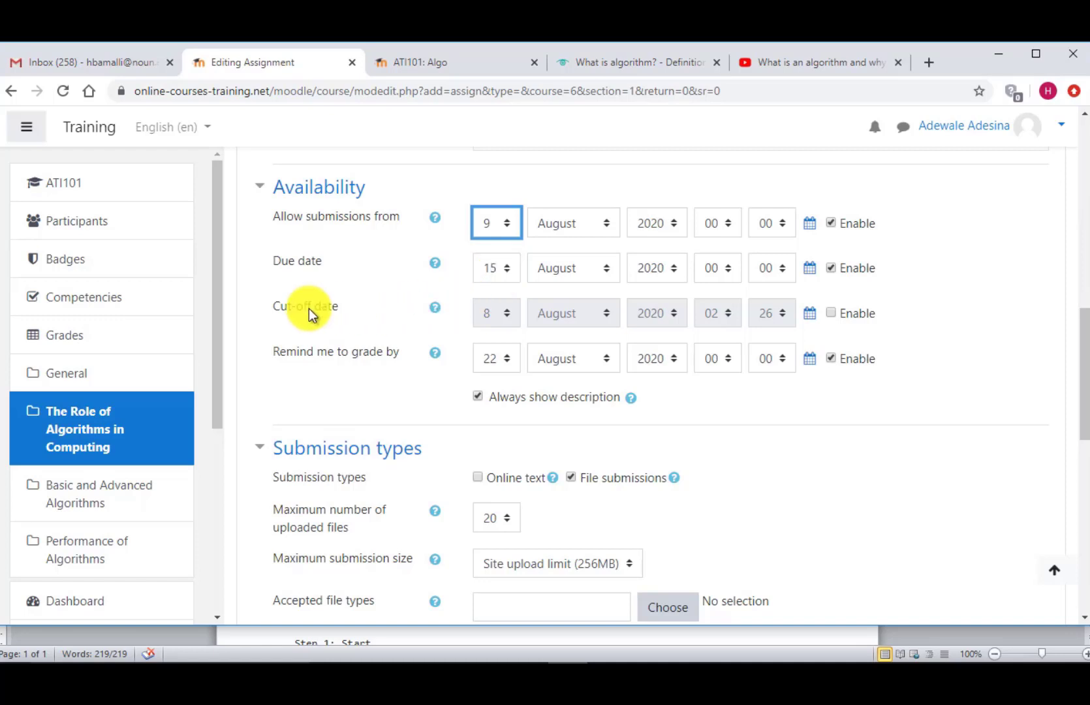
{"action": "left_click", "coordinate": [831, 313]}
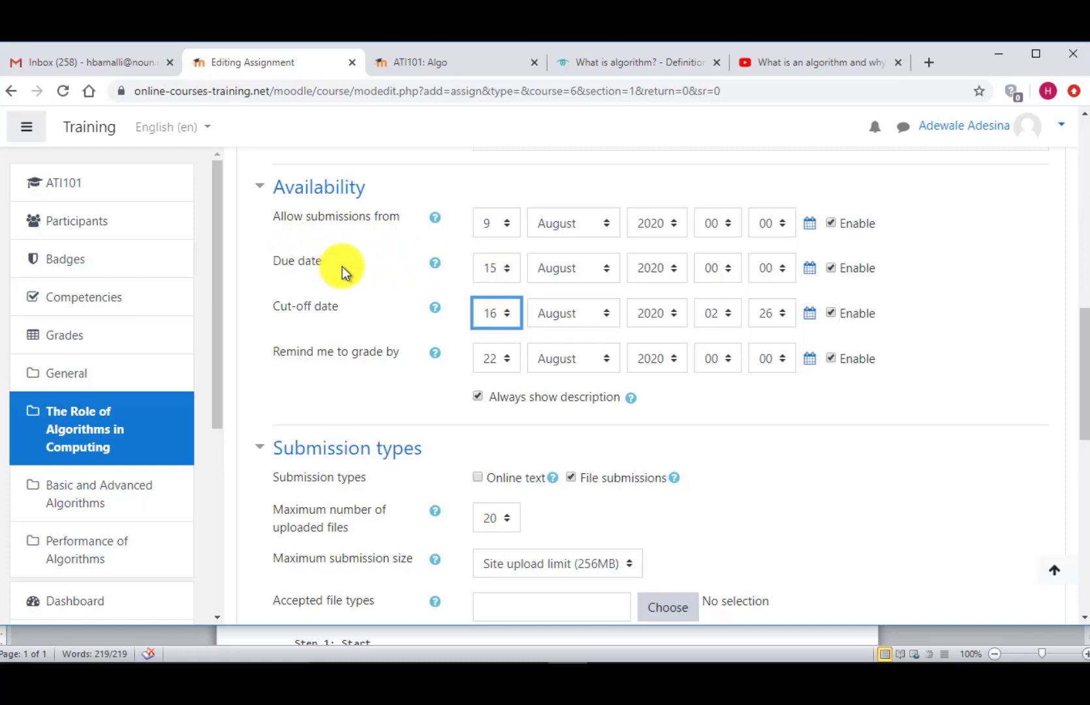
Disable the assignment's cut-off date and read the help for the Attempts reopened submission setting
{"action": "left_click", "coordinate": [831, 314]}
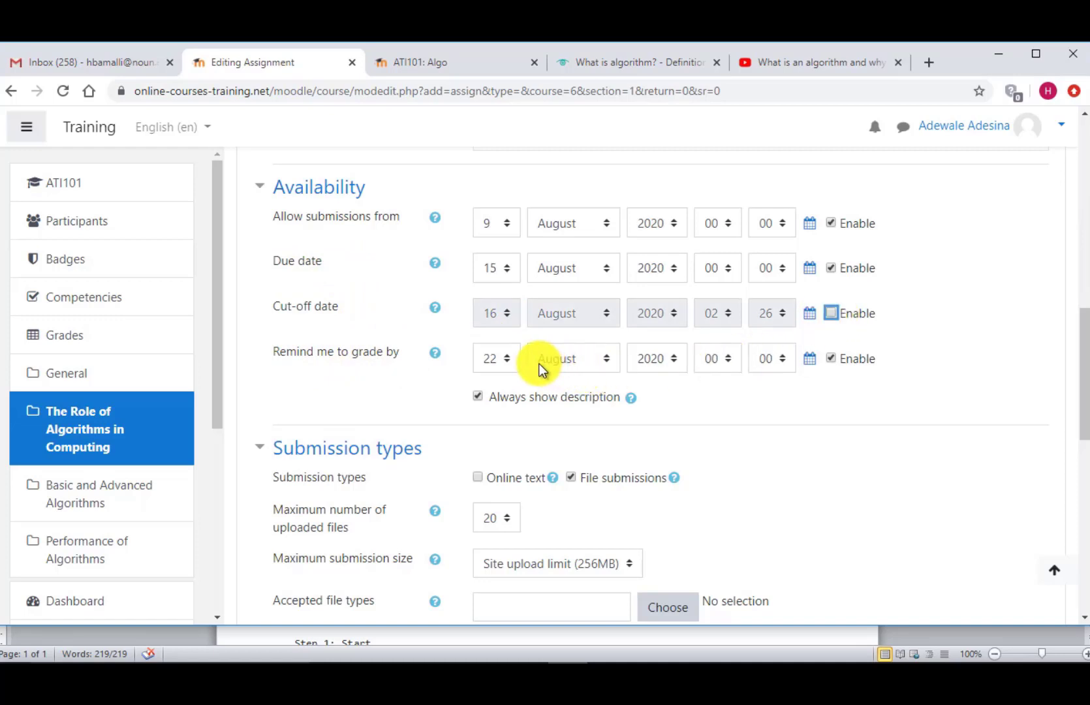
{"action": "scroll", "coordinate": [1081, 369], "scroll_direction": "down", "scroll_amount": 3}
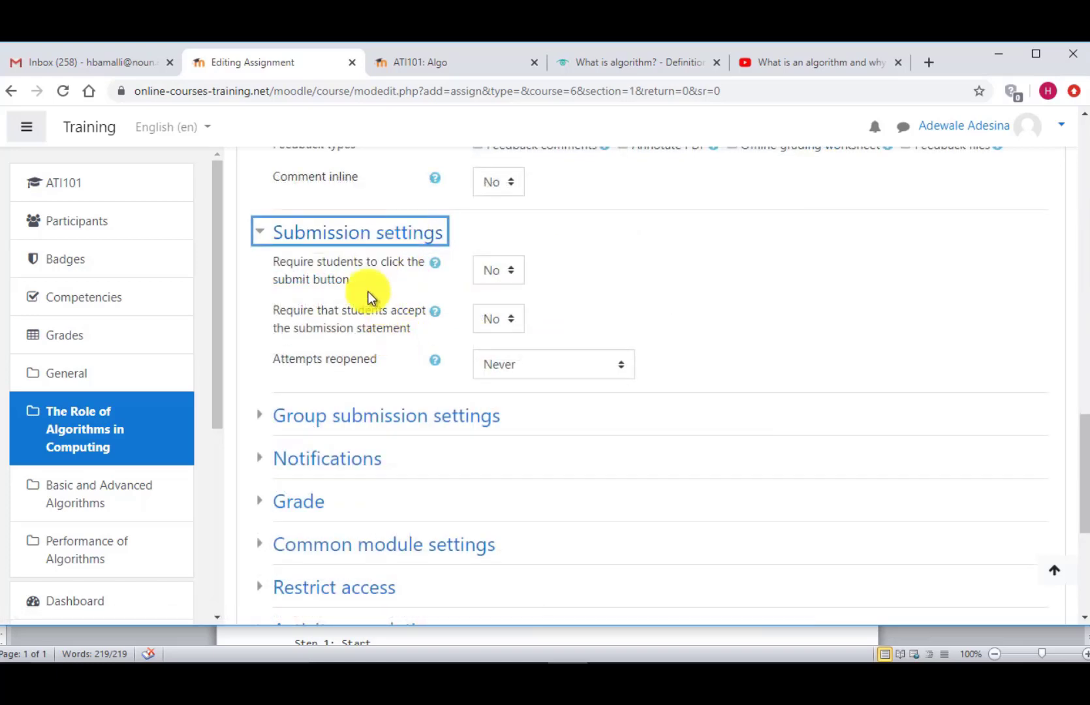
{"action": "left_click", "coordinate": [436, 362]}
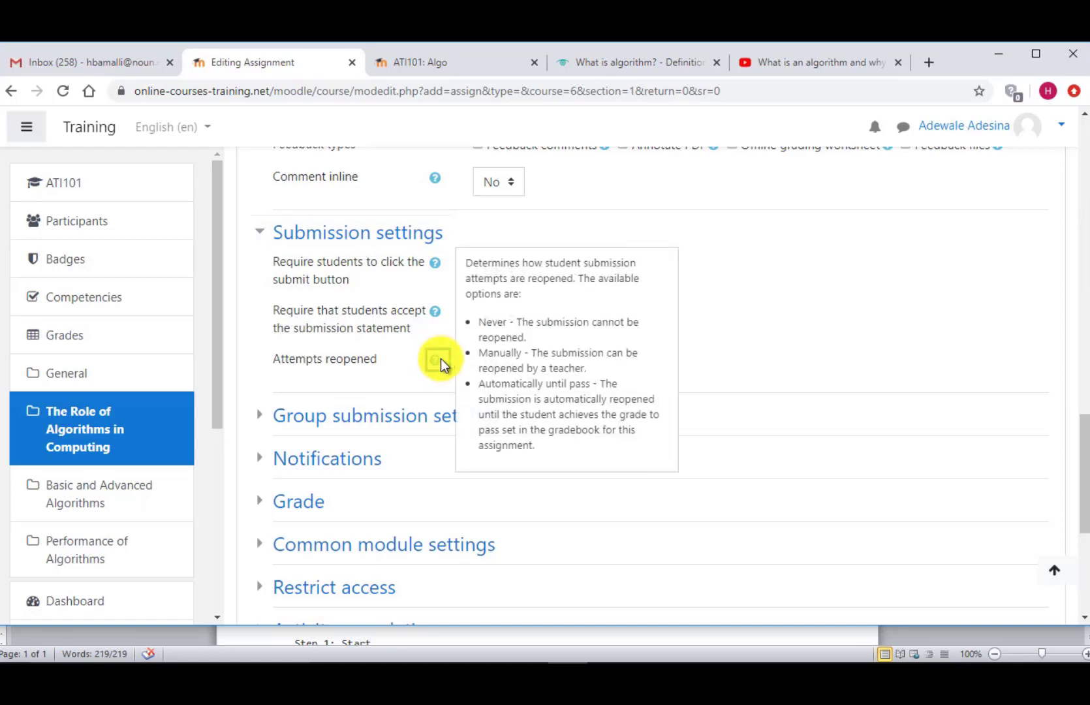
{"action": "left_click", "coordinate": [746, 323]}
{"action": "scroll", "coordinate": [652, 375], "scroll_direction": "down", "scroll_amount": 3}
Examine the assignment's Grade settings: grade type, maximum grade, grading method and grade category options
{"action": "left_click", "coordinate": [367, 378]}
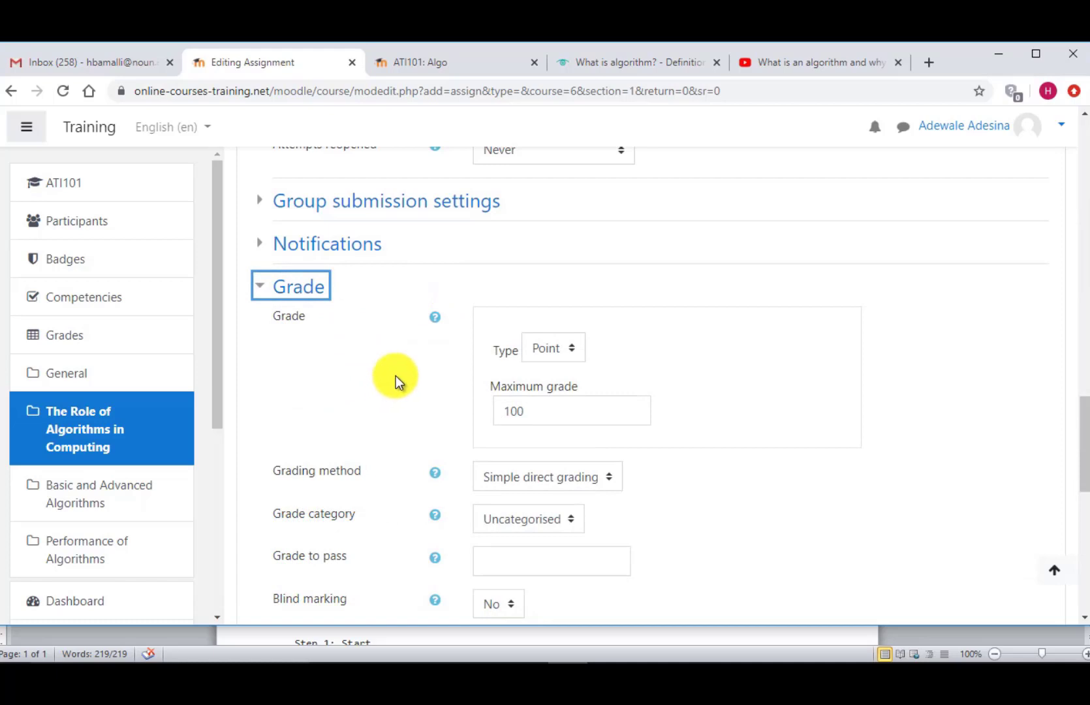
{"action": "left_click", "coordinate": [554, 348]}
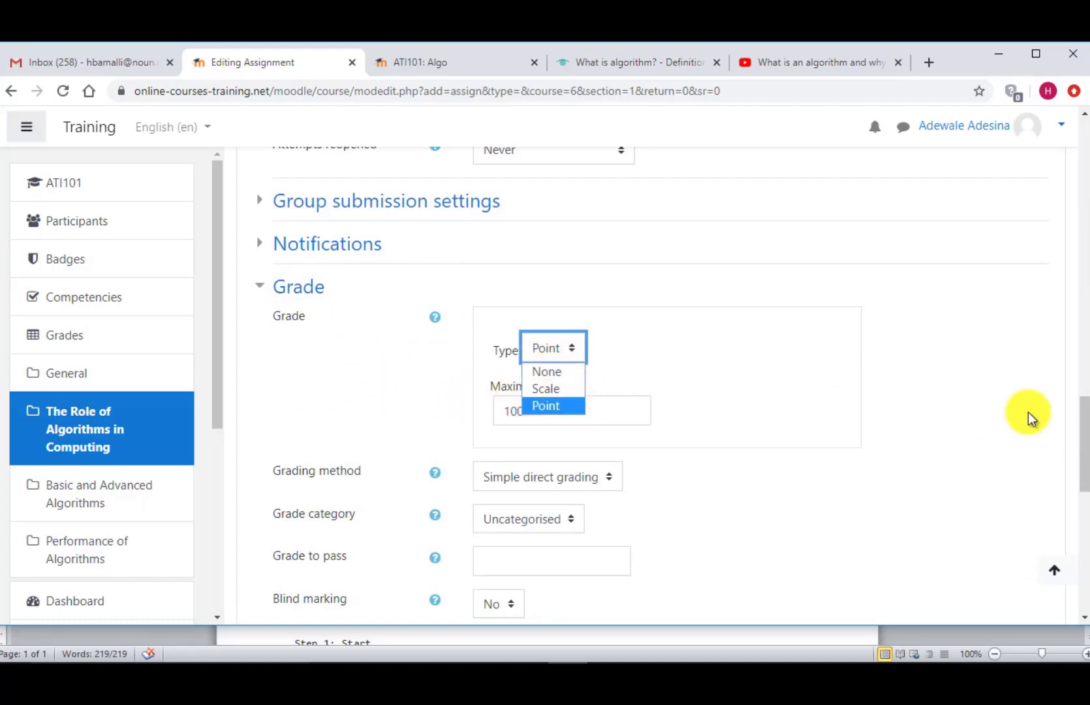
{"action": "left_click_drag", "start_coordinate": [1077, 437], "coordinate": [1078, 450]}
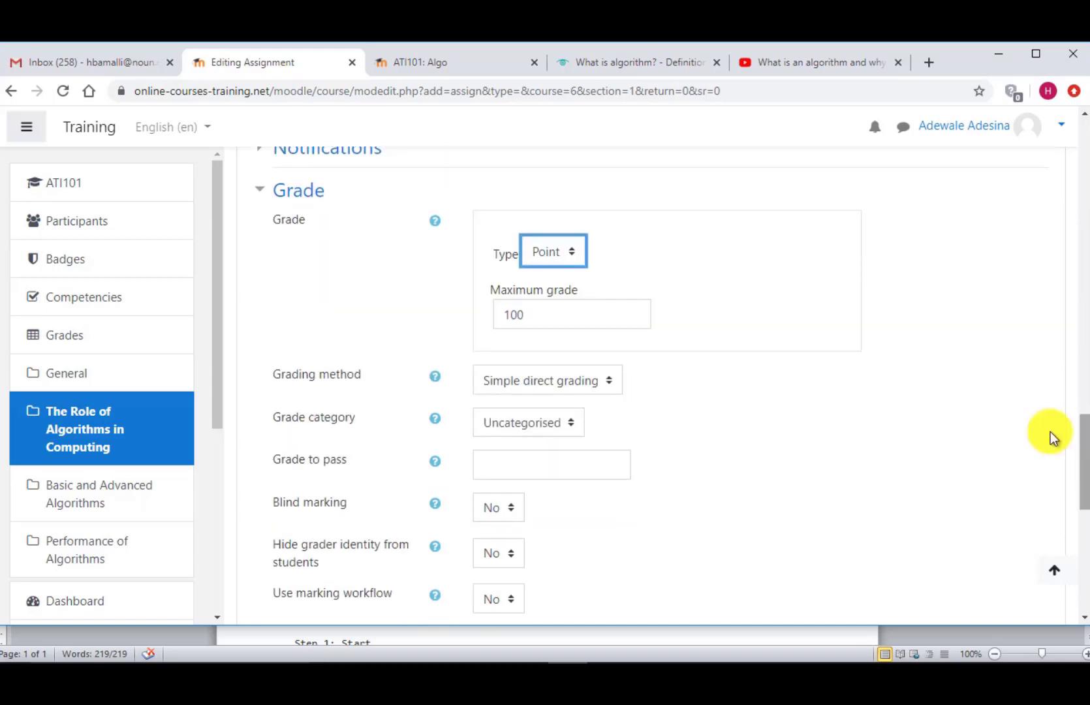
{"action": "left_click_drag", "start_coordinate": [569, 325], "coordinate": [480, 317]}
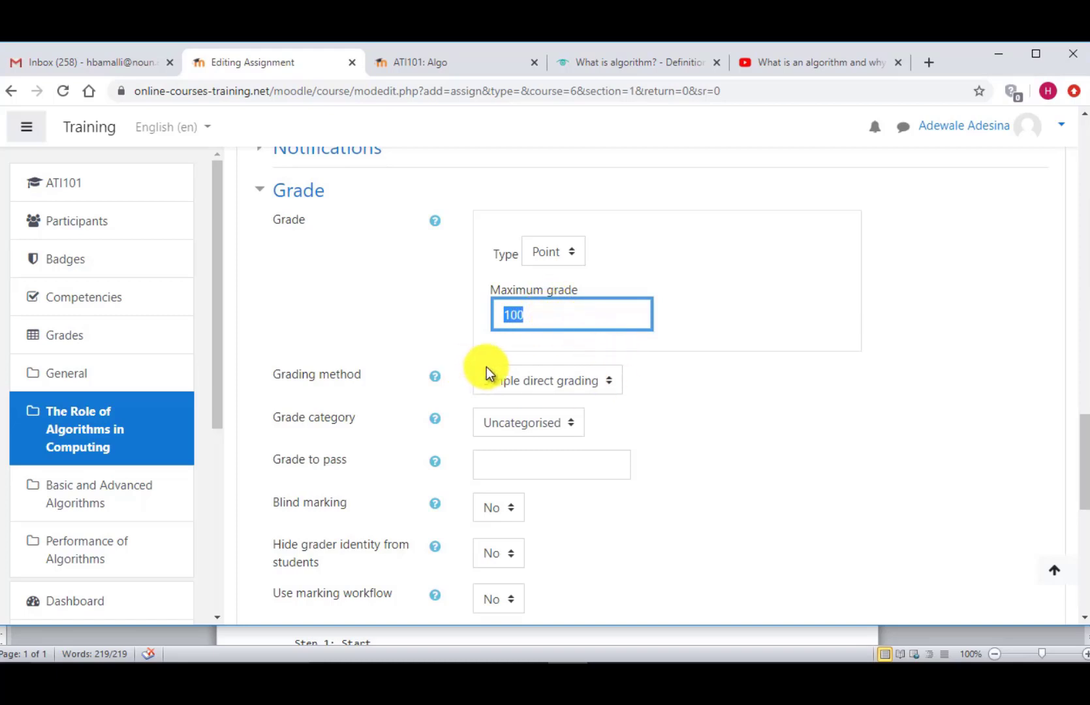
{"action": "left_click", "coordinate": [576, 382]}
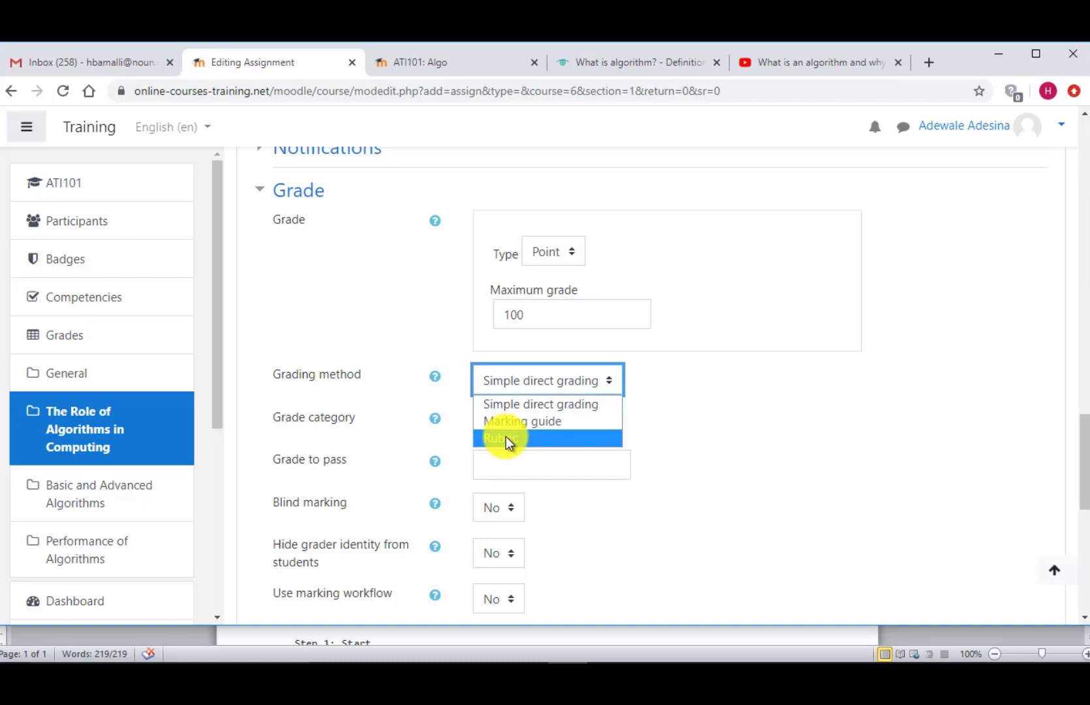
{"action": "left_click", "coordinate": [709, 407]}
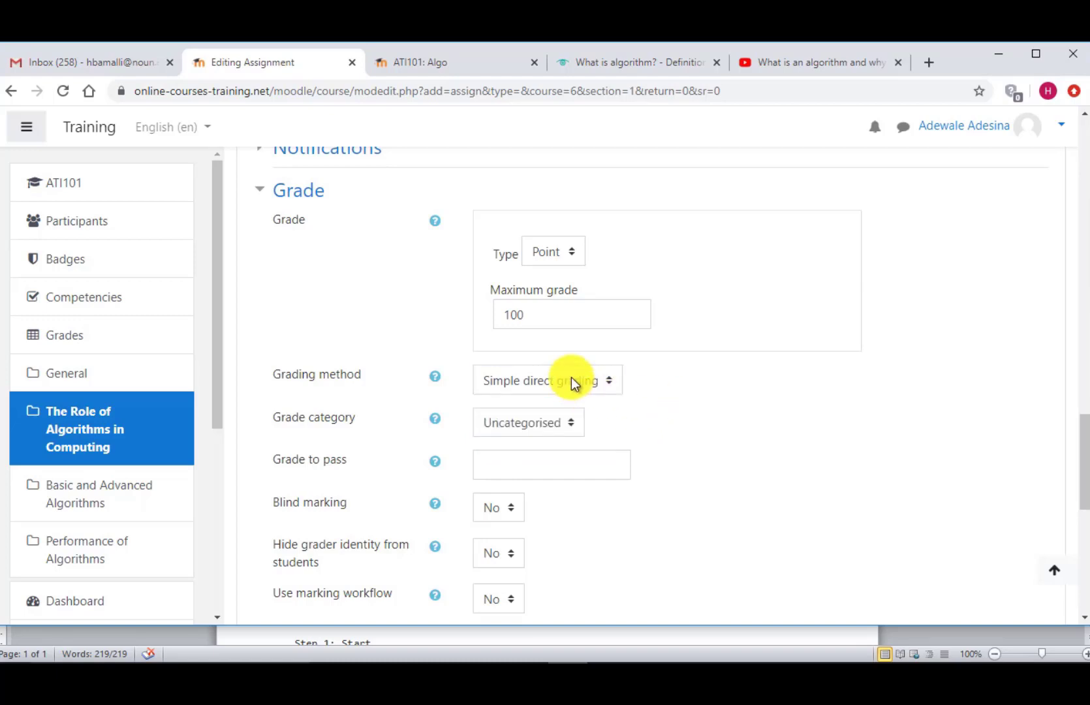
{"action": "scroll", "coordinate": [501, 424], "scroll_direction": "down", "scroll_amount": 3}
{"action": "left_click", "coordinate": [499, 424]}
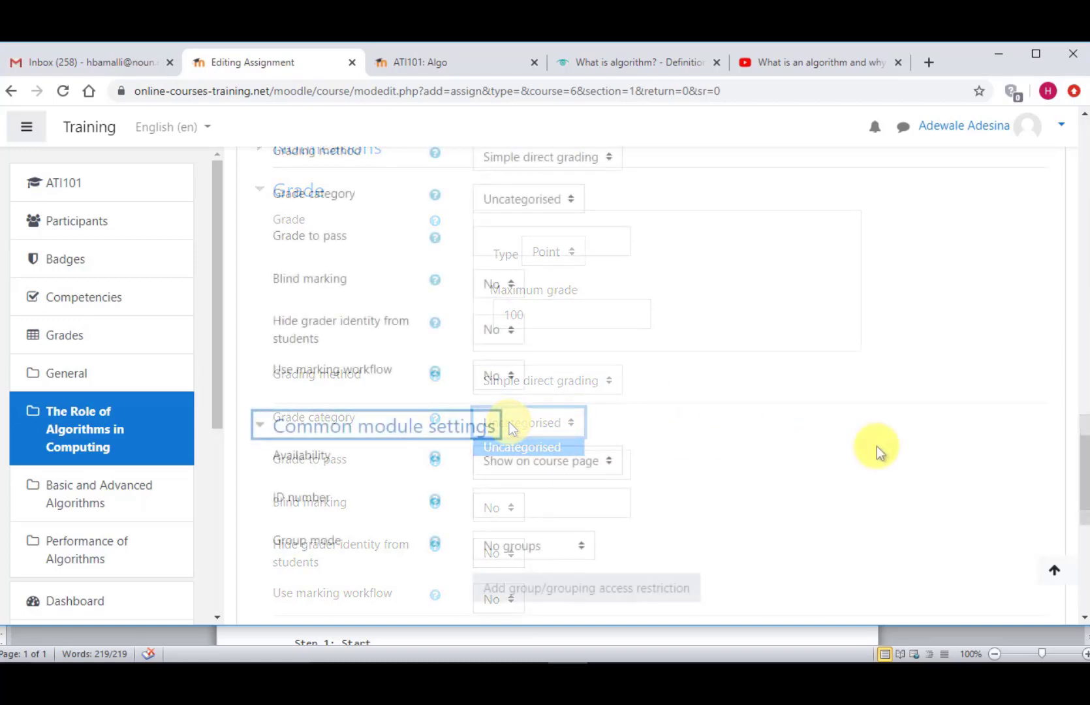
Review the access restriction and activity completion settings, and save the assignment, returning to the course
{"action": "left_click_drag", "start_coordinate": [1085, 469], "coordinate": [1085, 547]}
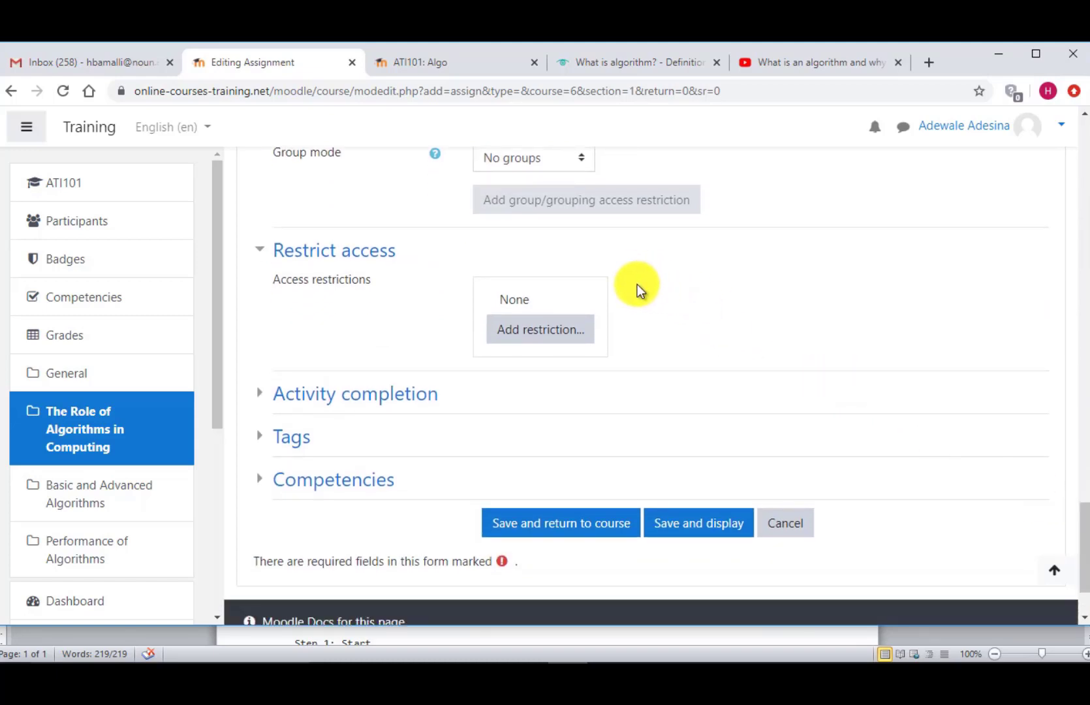
{"action": "left_click_drag", "start_coordinate": [1083, 547], "coordinate": [1020, 542]}
{"action": "scroll", "coordinate": [940, 490], "scroll_direction": "down", "scroll_amount": 3}
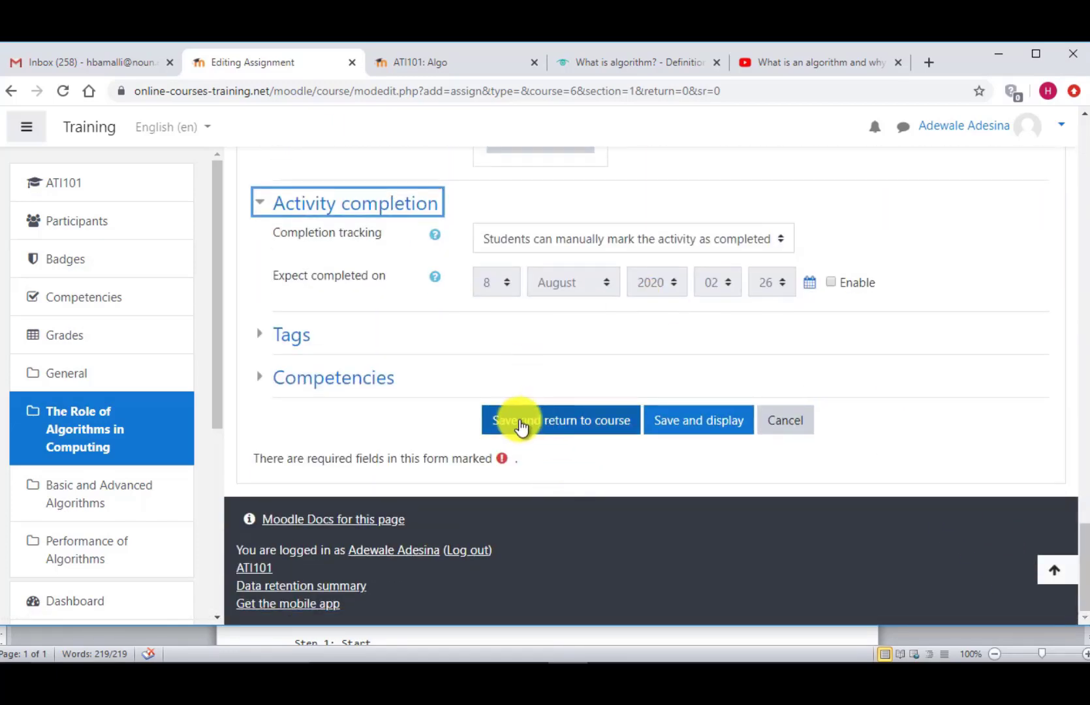
{"action": "left_click", "coordinate": [577, 421]}
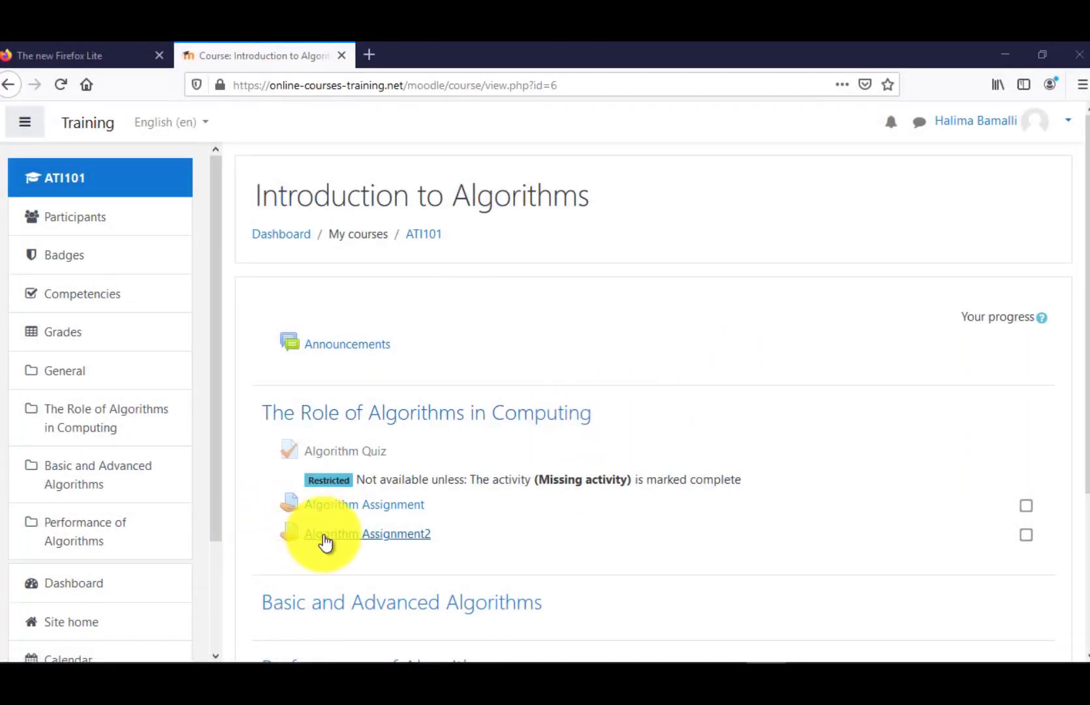
In Firefox's student view of the course, open Algorithm Assignment and Algorithm Assignment2 in separate browser tabs
{"action": "middle_click", "coordinate": [326, 505]}
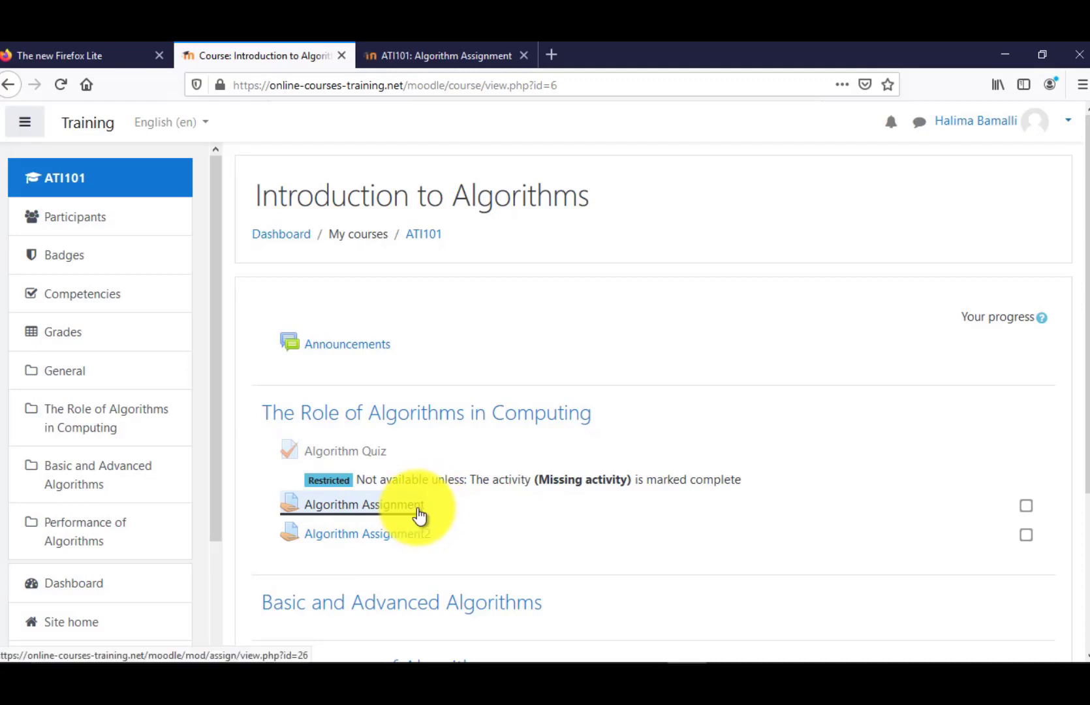
{"action": "right_click", "coordinate": [404, 535]}
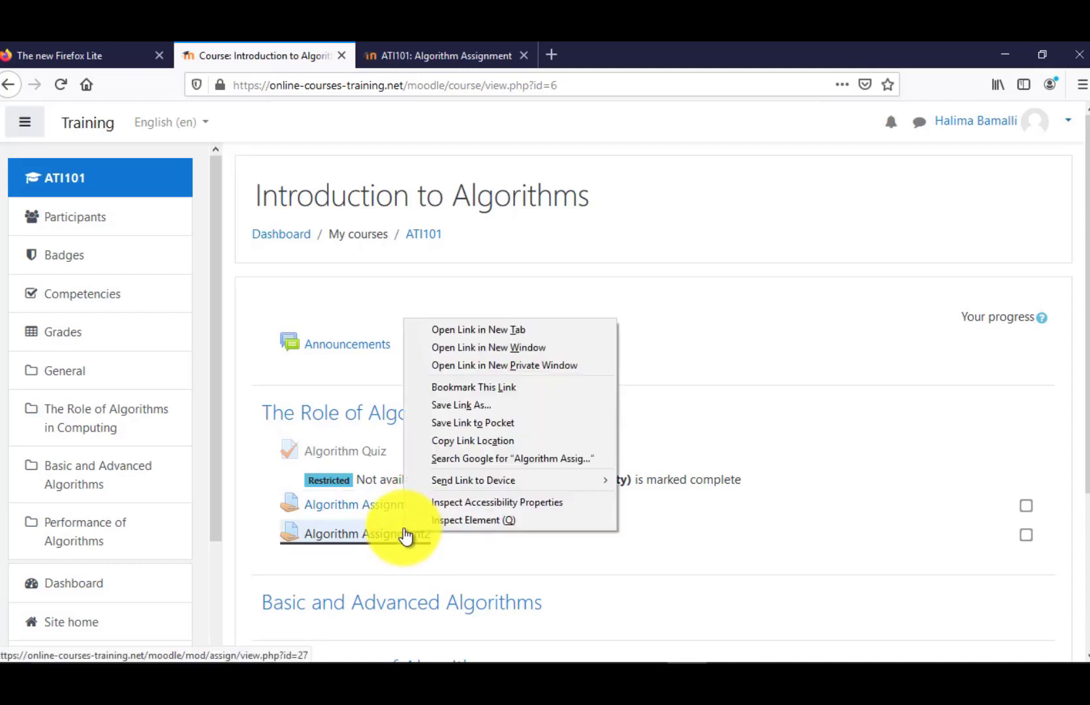
{"action": "left_click", "coordinate": [432, 336]}
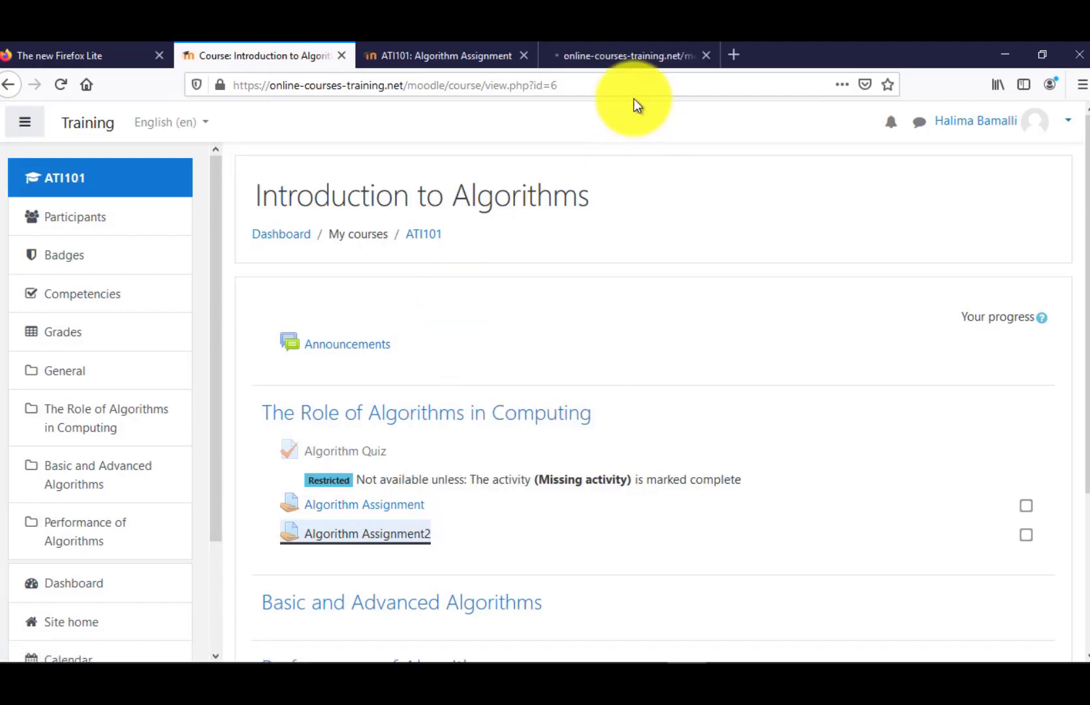
Compare the student submission forms of Algorithm Assignment and Algorithm Assignment2, and return to the course page to view its sections
{"action": "left_click", "coordinate": [450, 55]}
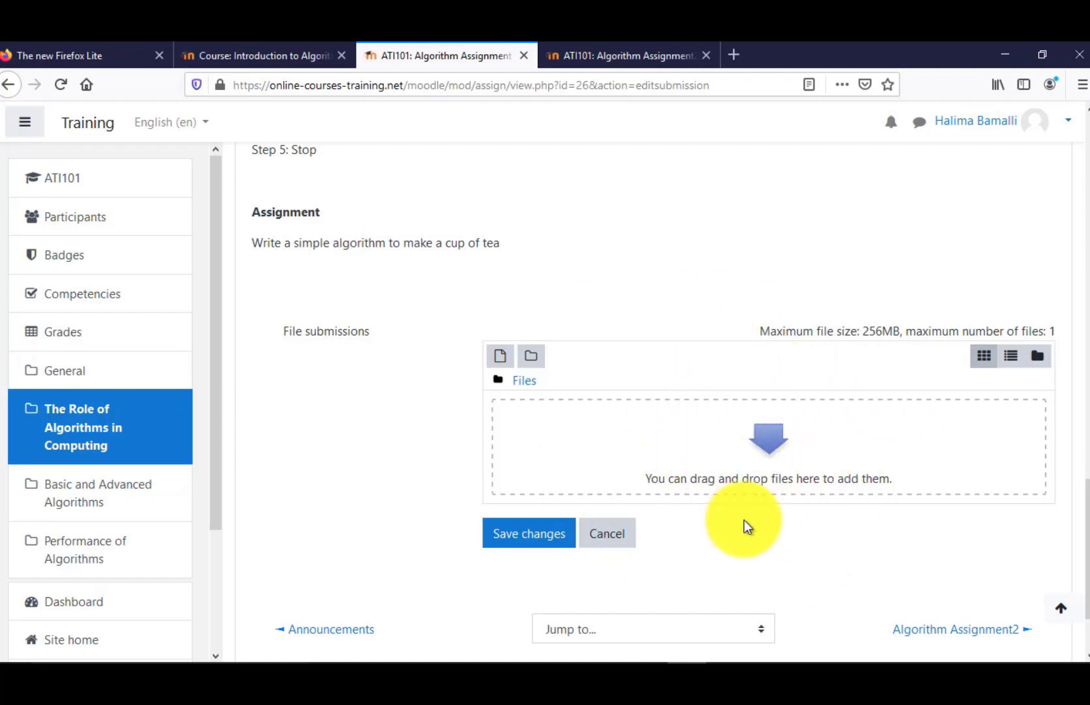
{"action": "left_click", "coordinate": [599, 56]}
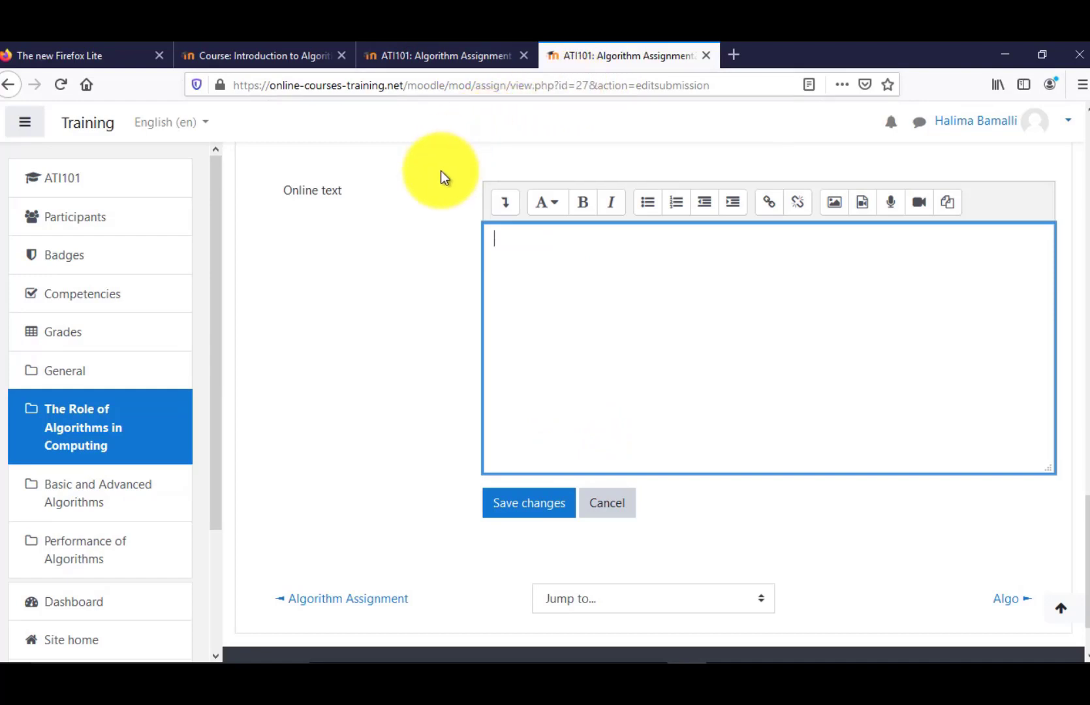
{"action": "left_click", "coordinate": [292, 53]}
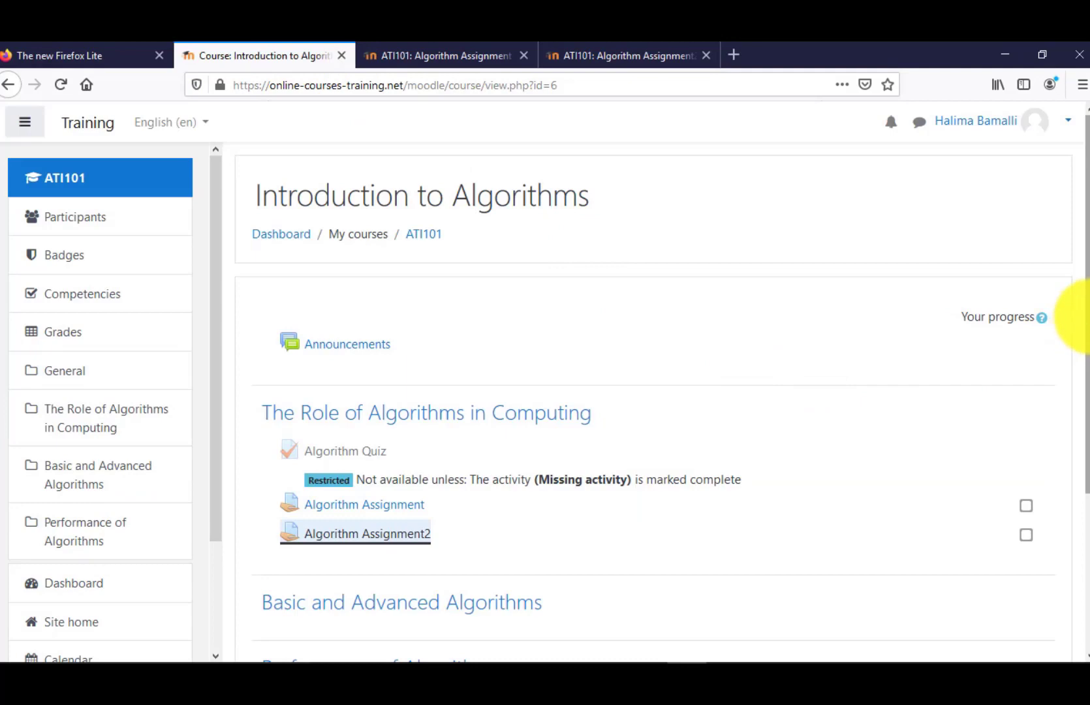
{"action": "left_click_drag", "start_coordinate": [1086, 316], "coordinate": [1086, 456]}
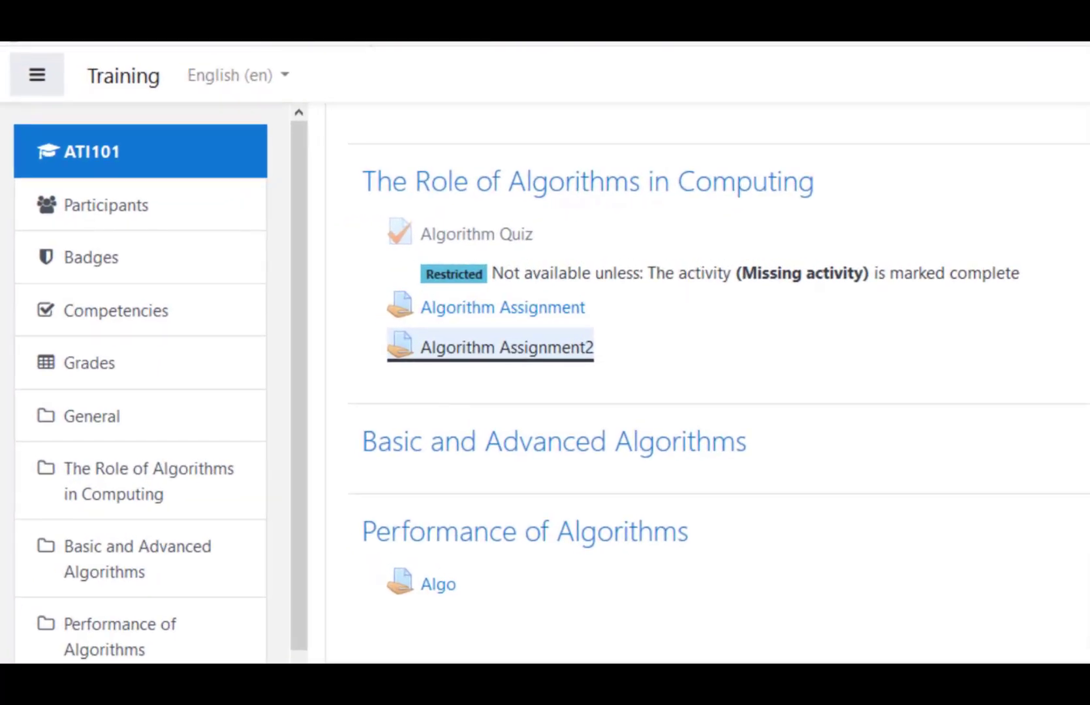